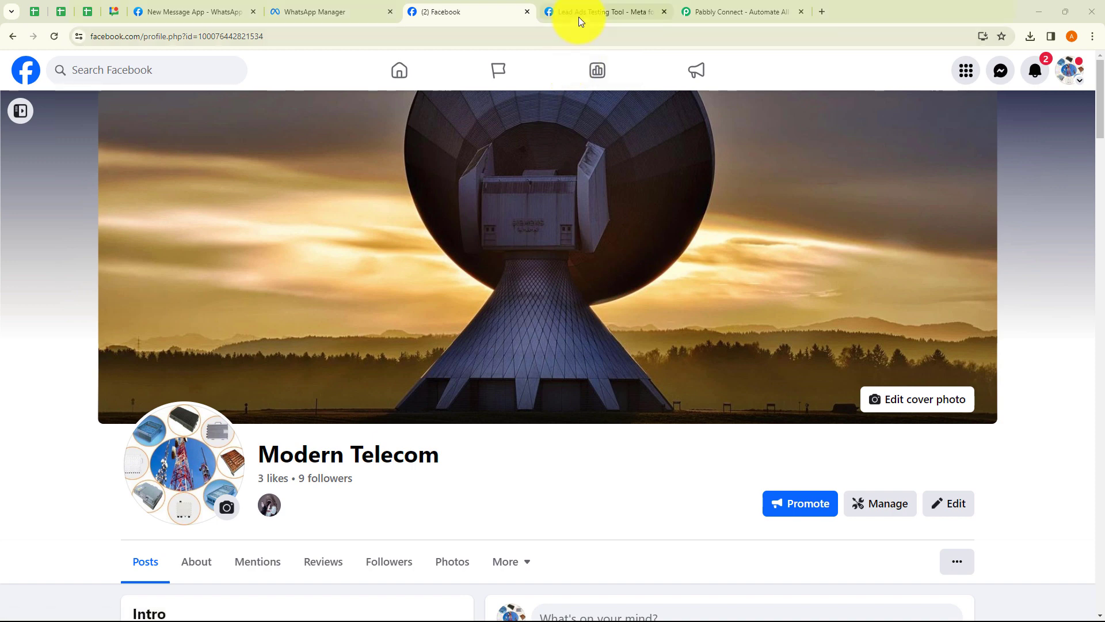
Switch to the Lead Ads Testing Tool tab showing the Modern Telecom form
left_click(577, 16)
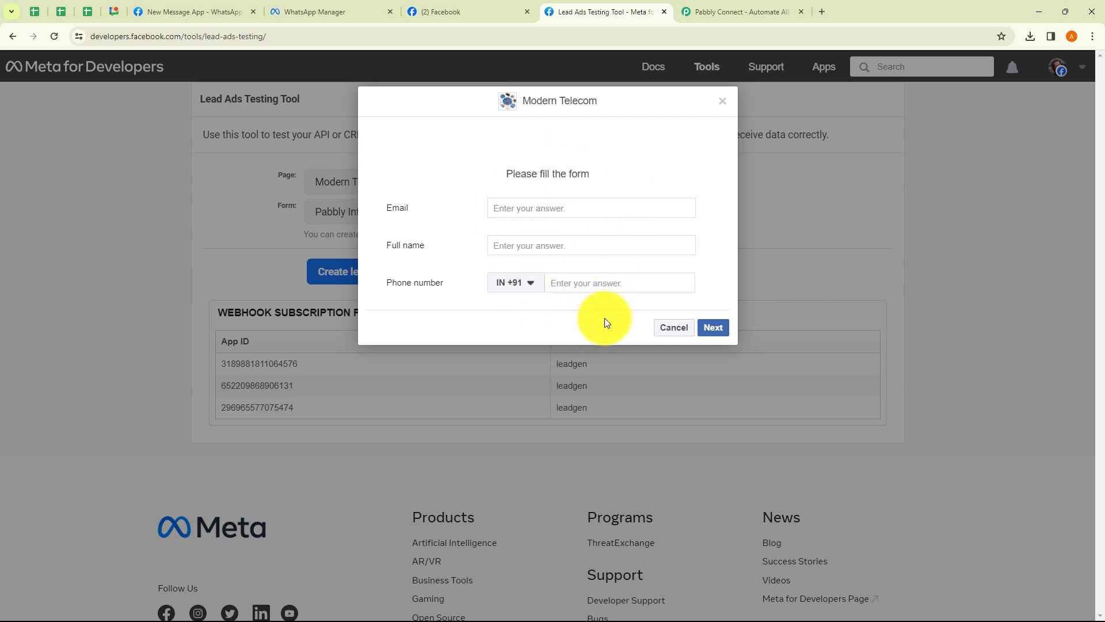
Scroll through the newlead_message template in WhatsApp Manager, then go to the Pabbly Connect homepage
left_click(342, 17)
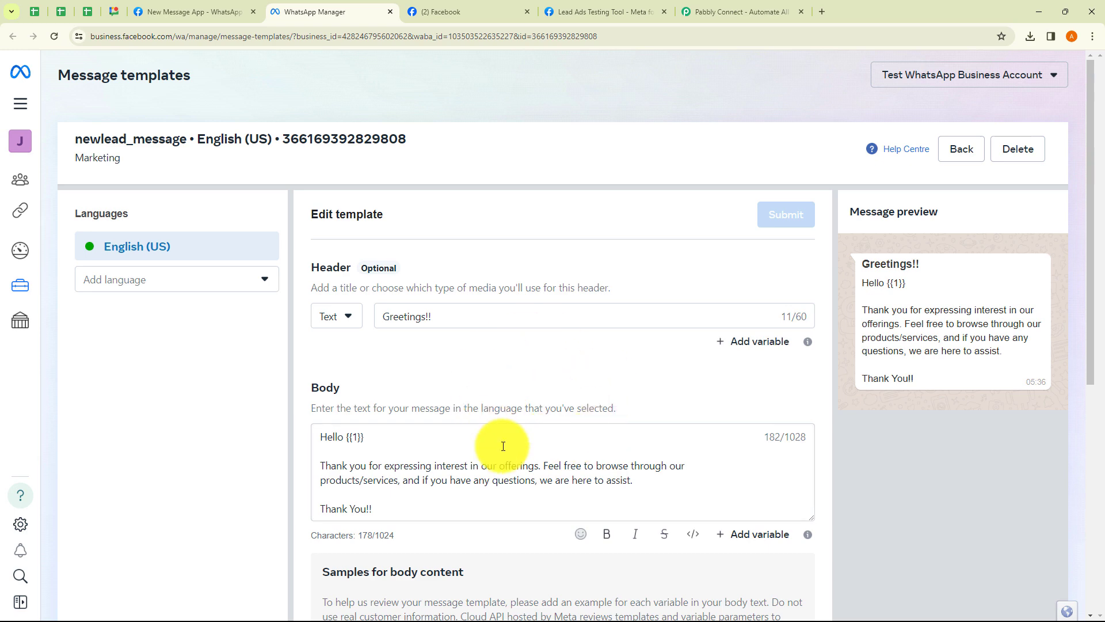
scroll(617, 419, "down", 1)
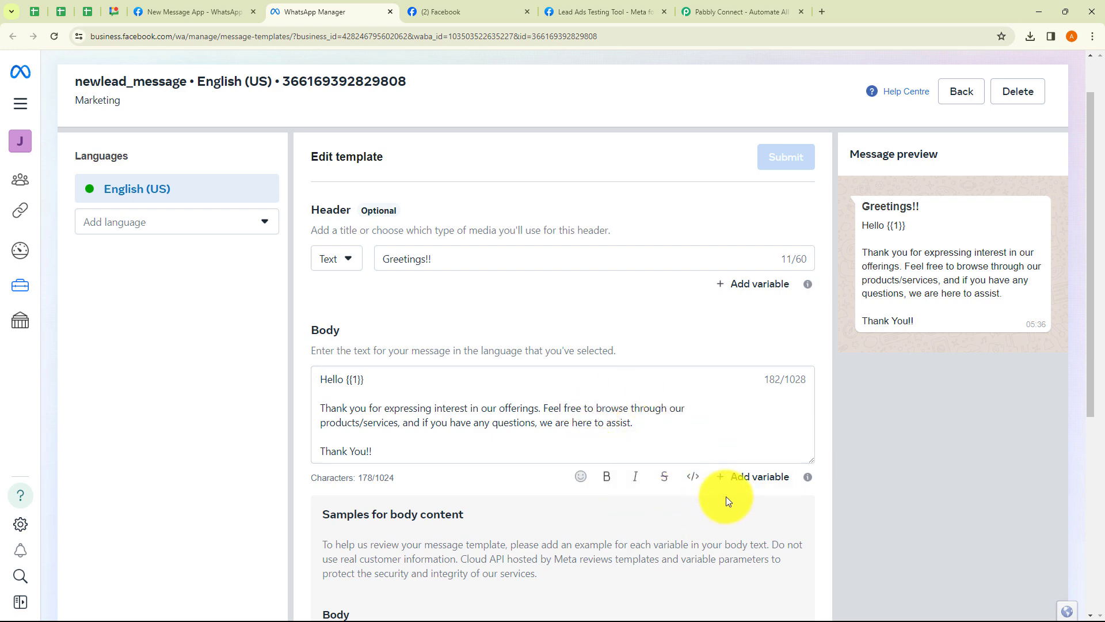
left_click(724, 15)
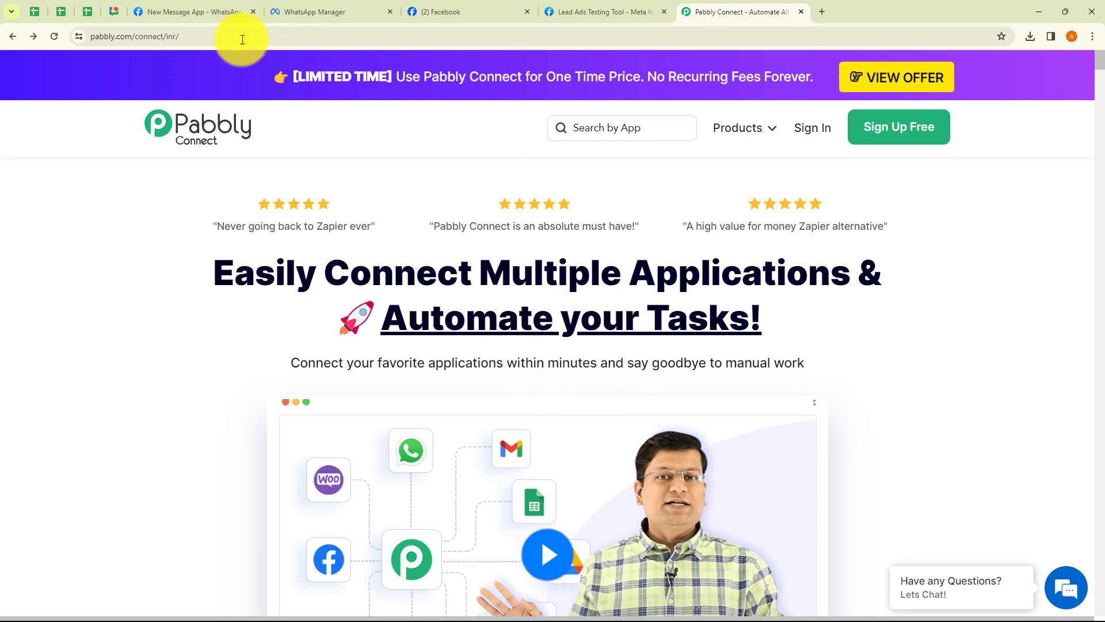
Sign in to the Pabbly account and launch Pabbly Connect from the All Apps page
left_click(151, 38)
left_click_drag(151, 41, 73, 41)
left_click(464, 119)
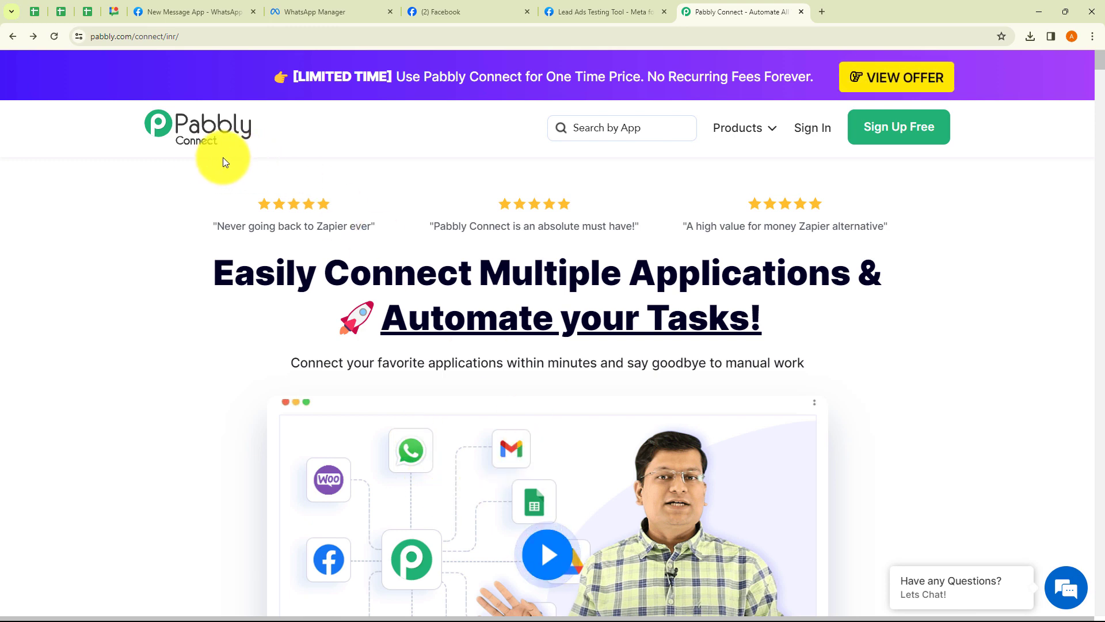
left_click(809, 139)
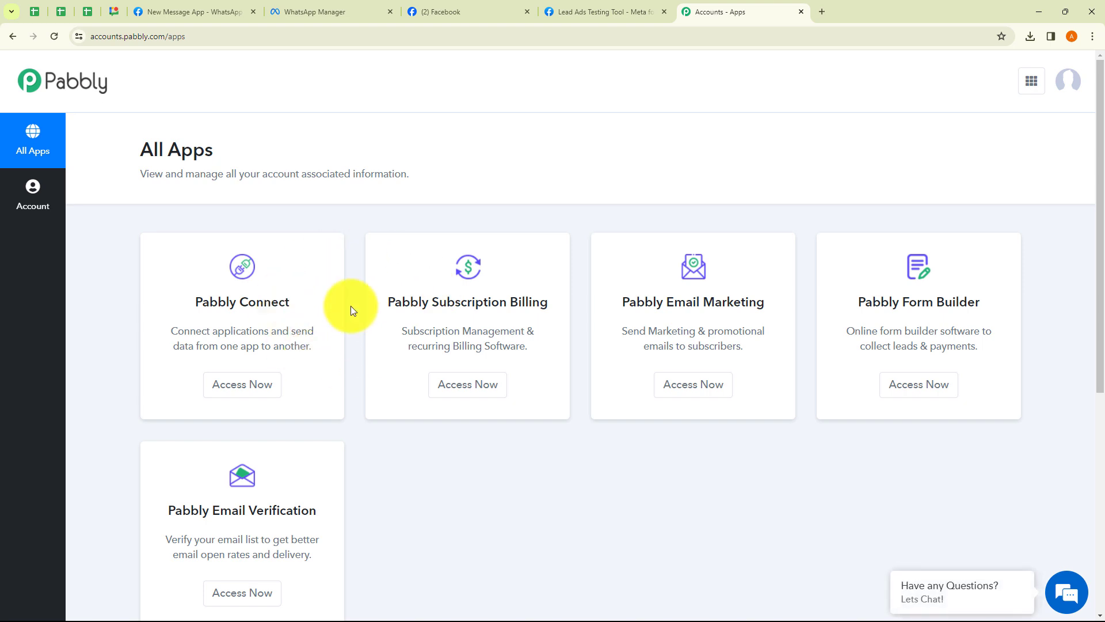
left_click(244, 397)
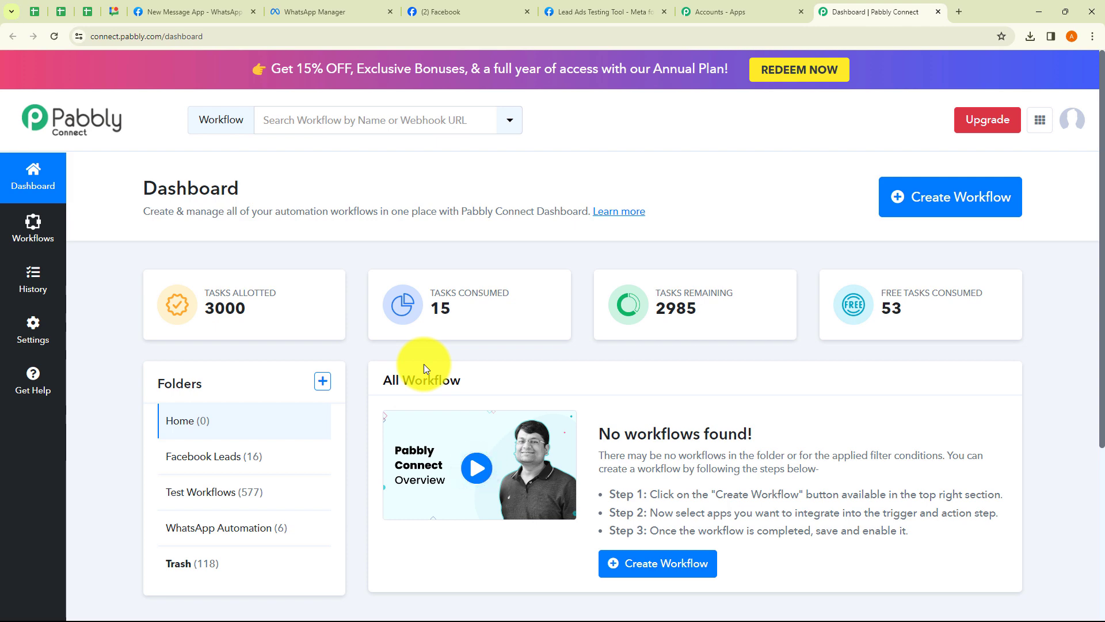
Open the new-workflow dialog and browse its folder list, then cancel it and the new-folder dialog
left_click(931, 214)
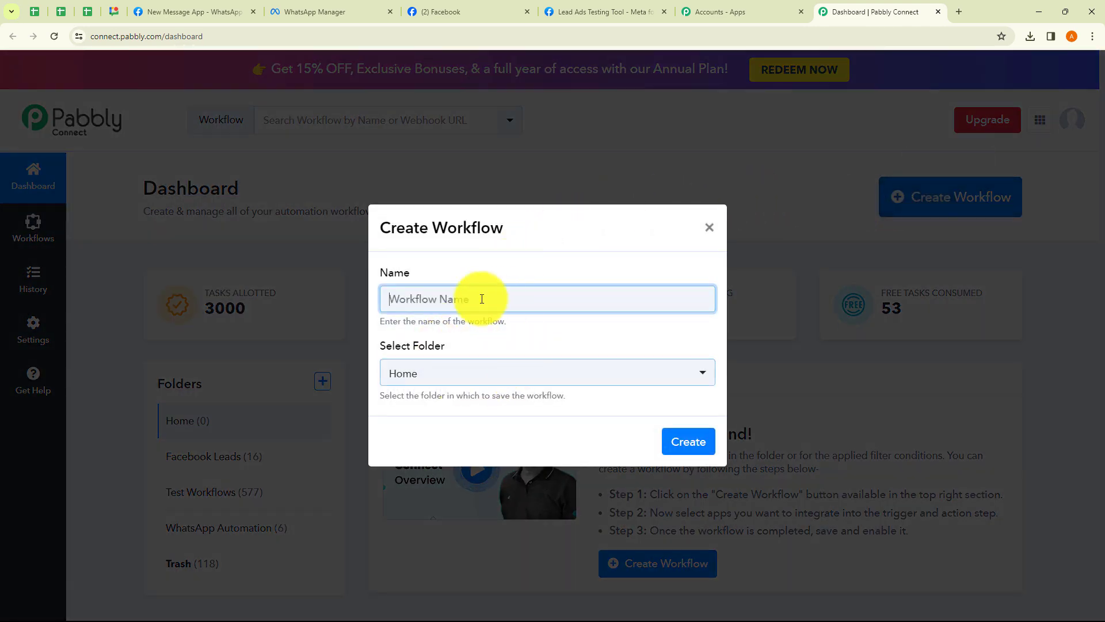
left_click_drag(393, 321, 506, 327)
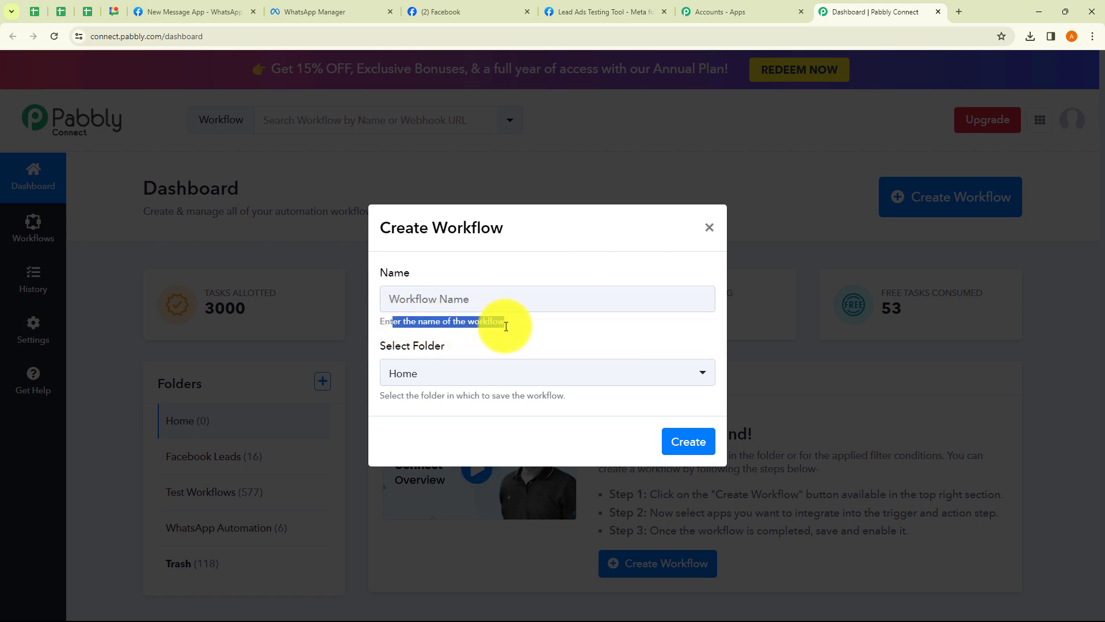
left_click(496, 318)
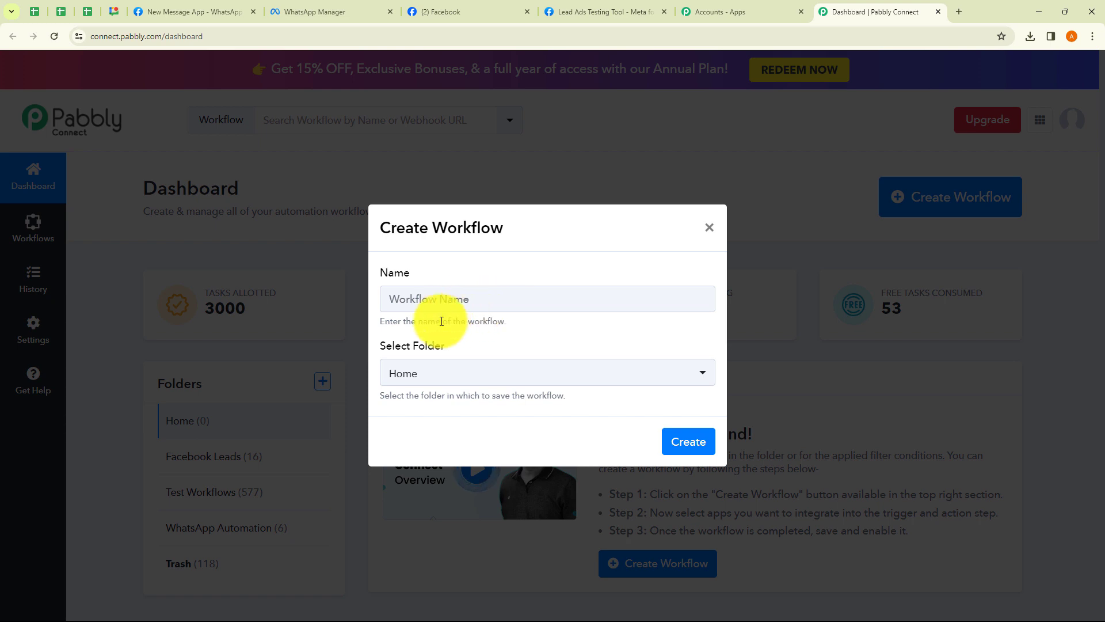
left_click(466, 385)
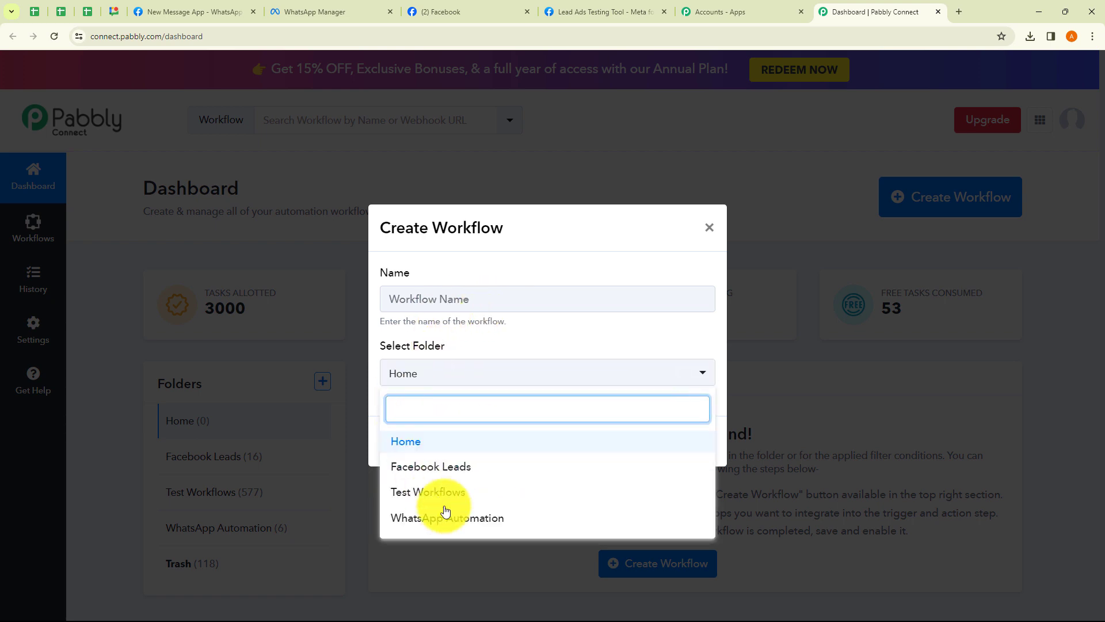
left_click(542, 348)
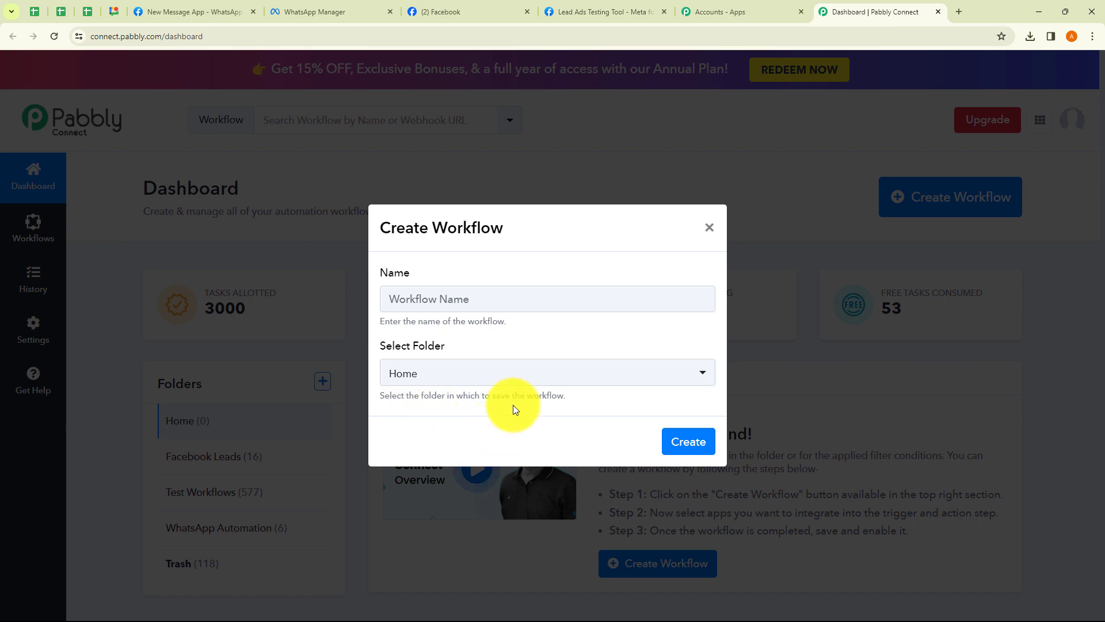
left_click(709, 232)
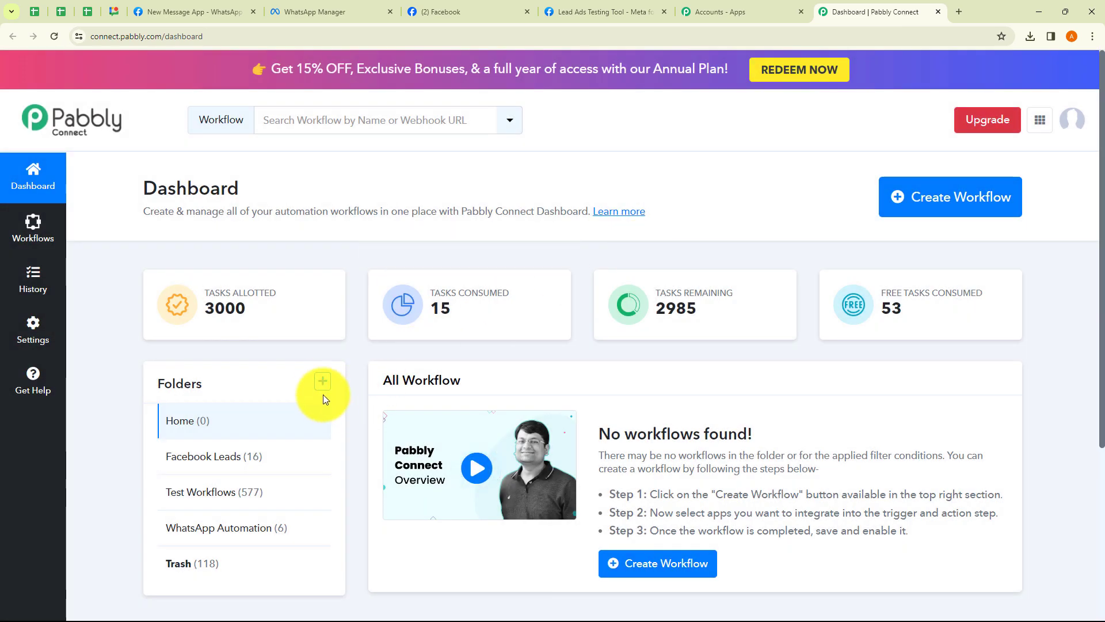
left_click(322, 382)
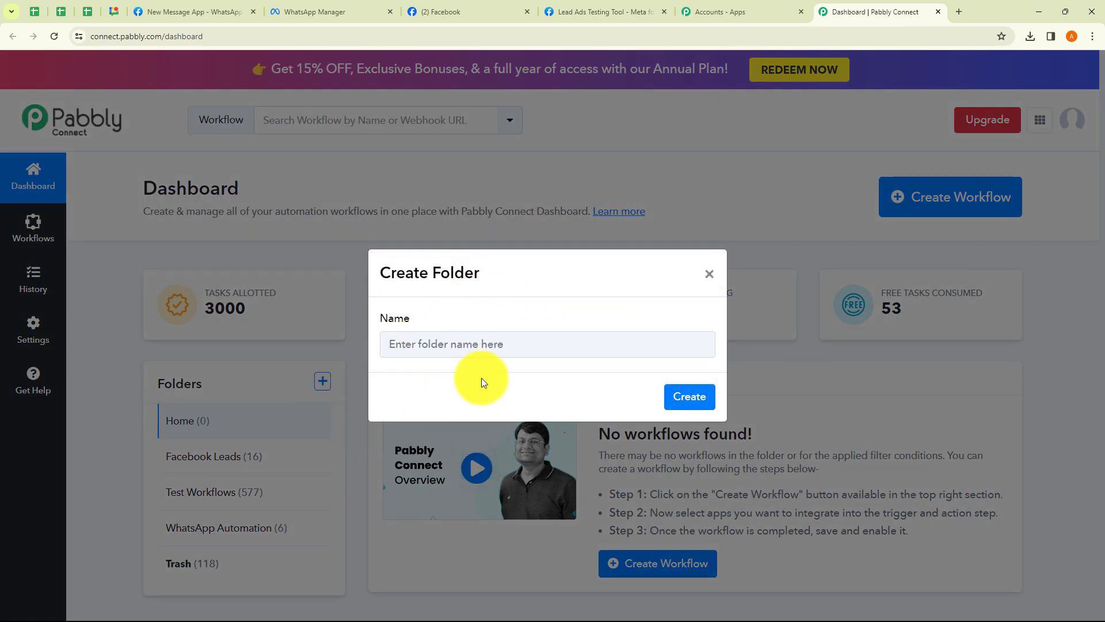
left_click(711, 278)
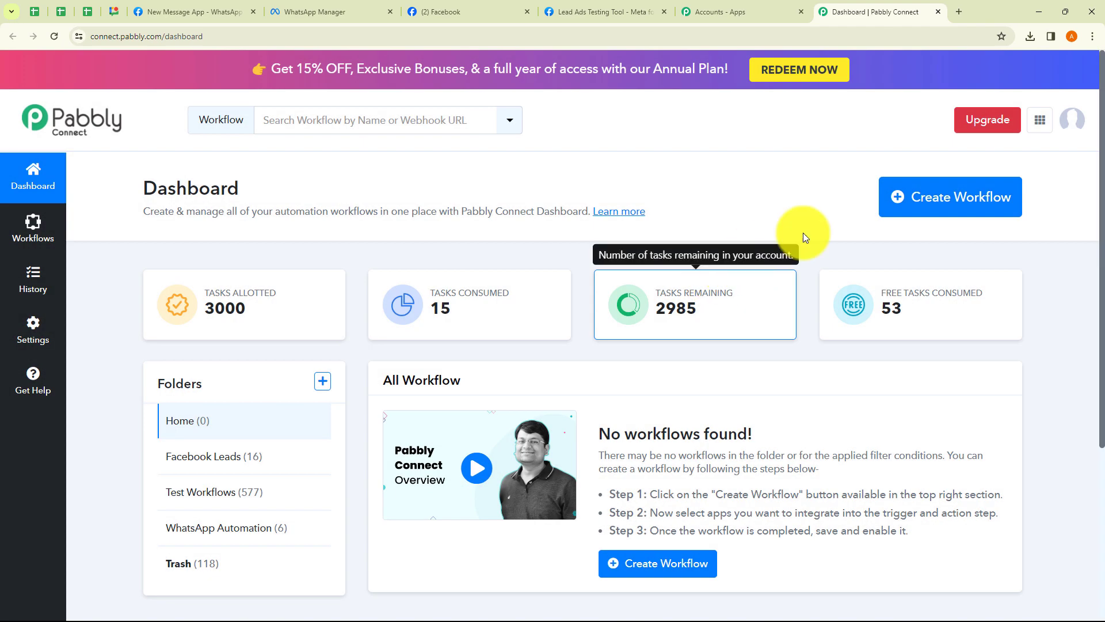
Create 'Send Automated WhatsApp Message to your Telecom Equipment Business Leads' in the WhatsApp Automation folder
left_click(908, 198)
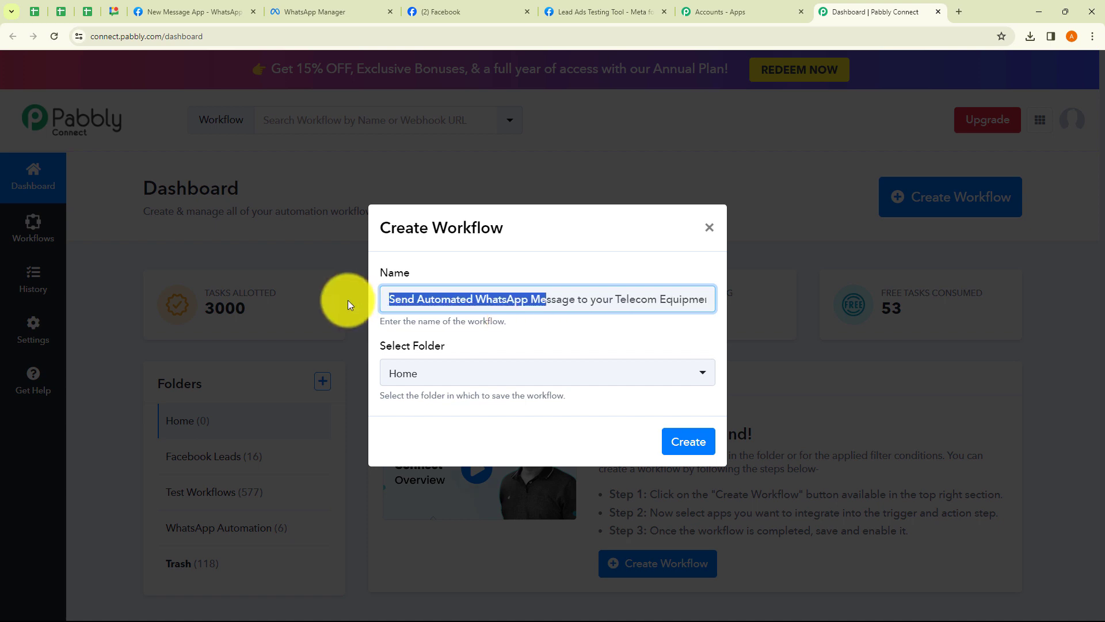
left_click_drag(401, 300, 708, 298)
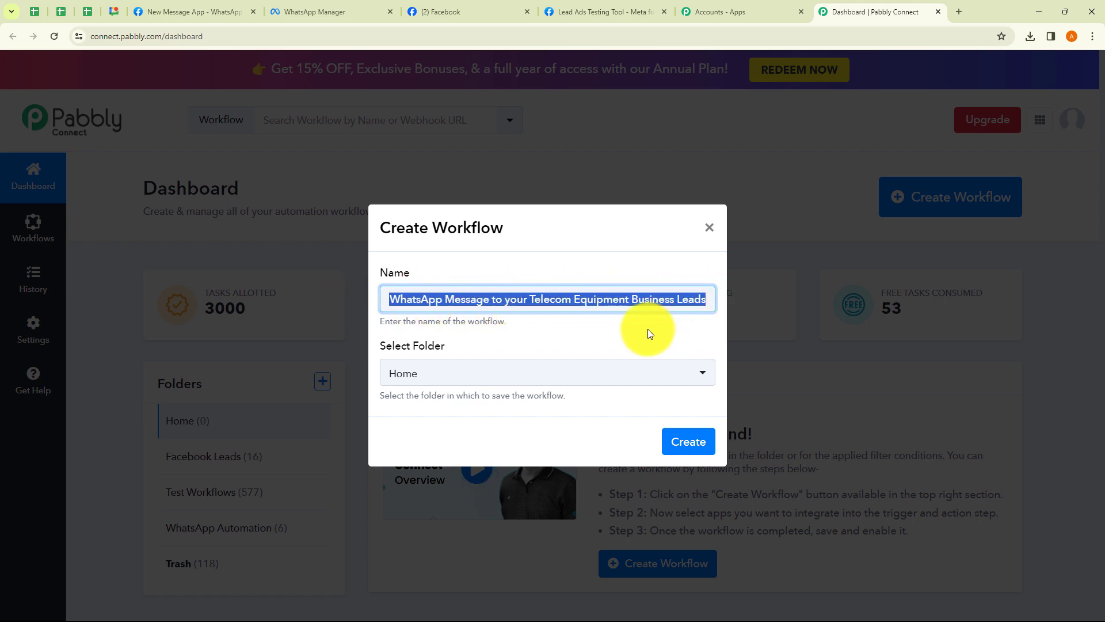
key("ctrl+v")
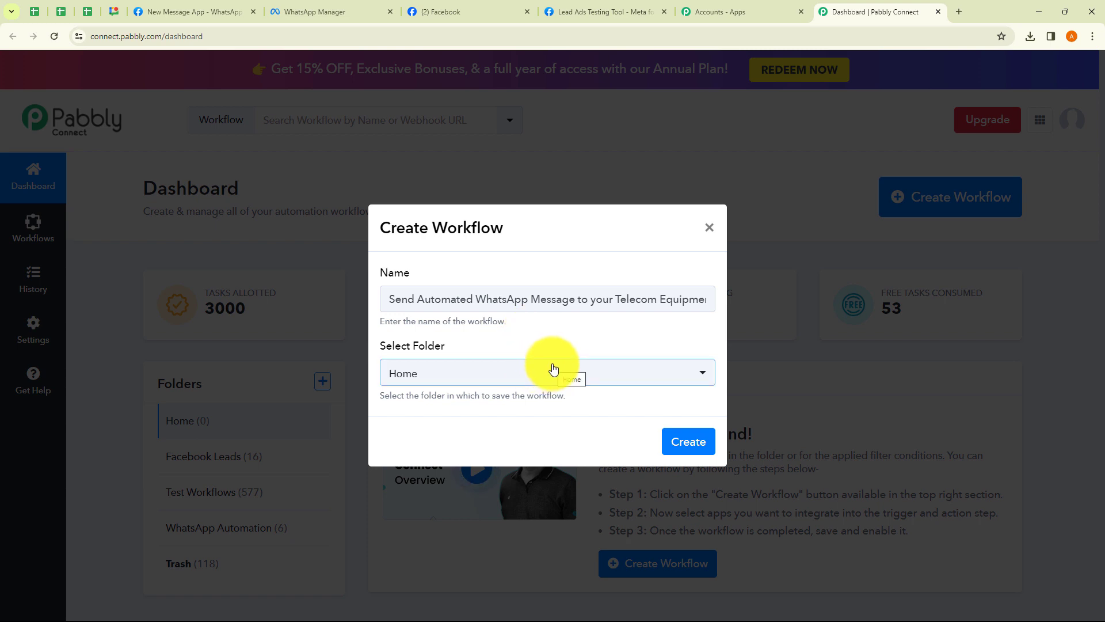
left_click(483, 373)
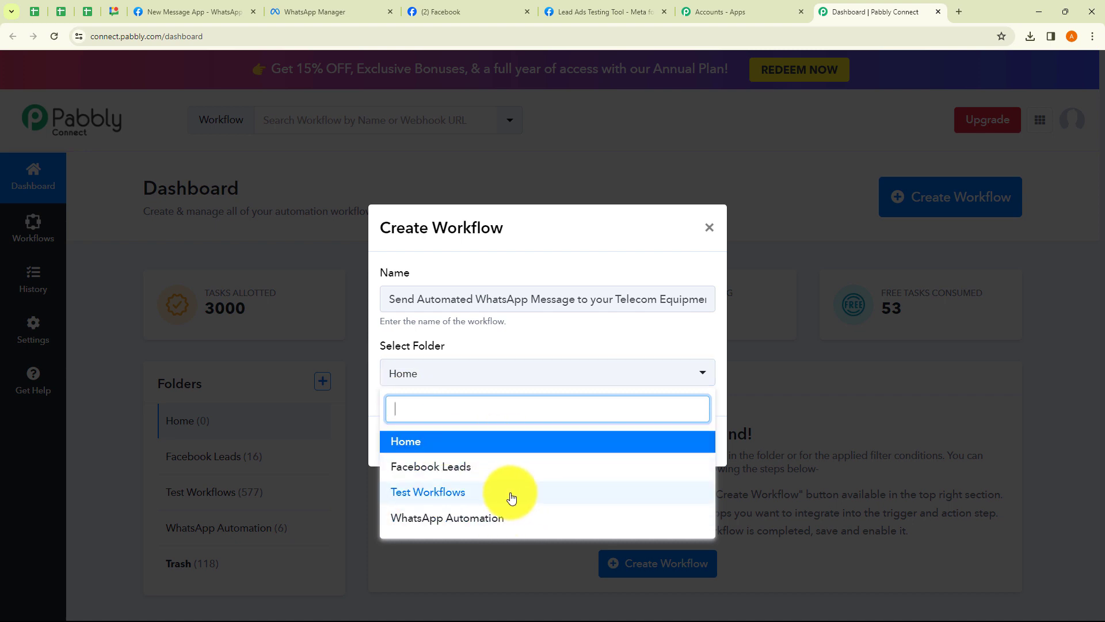
left_click(459, 520)
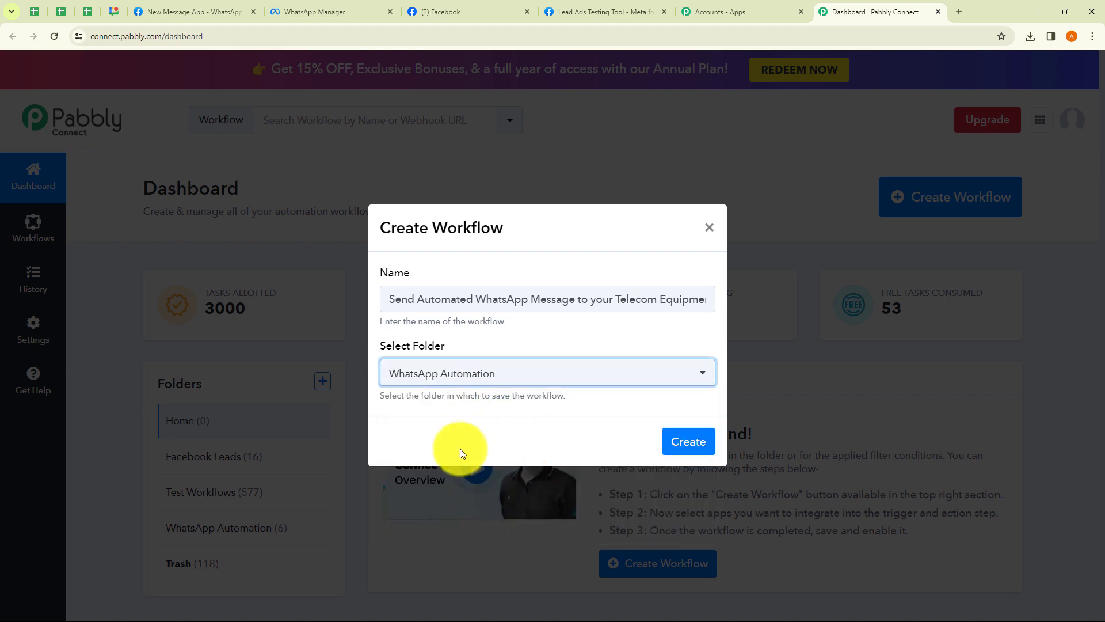
left_click(688, 444)
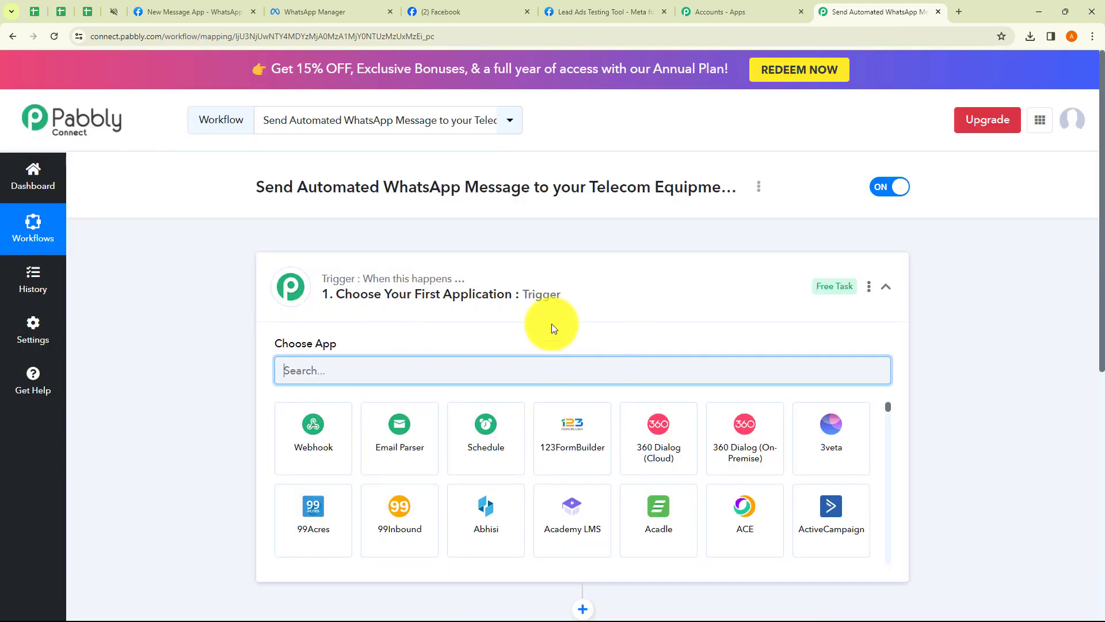
Expand and collapse the trigger and action steps to look over the empty workflow
left_click(594, 284)
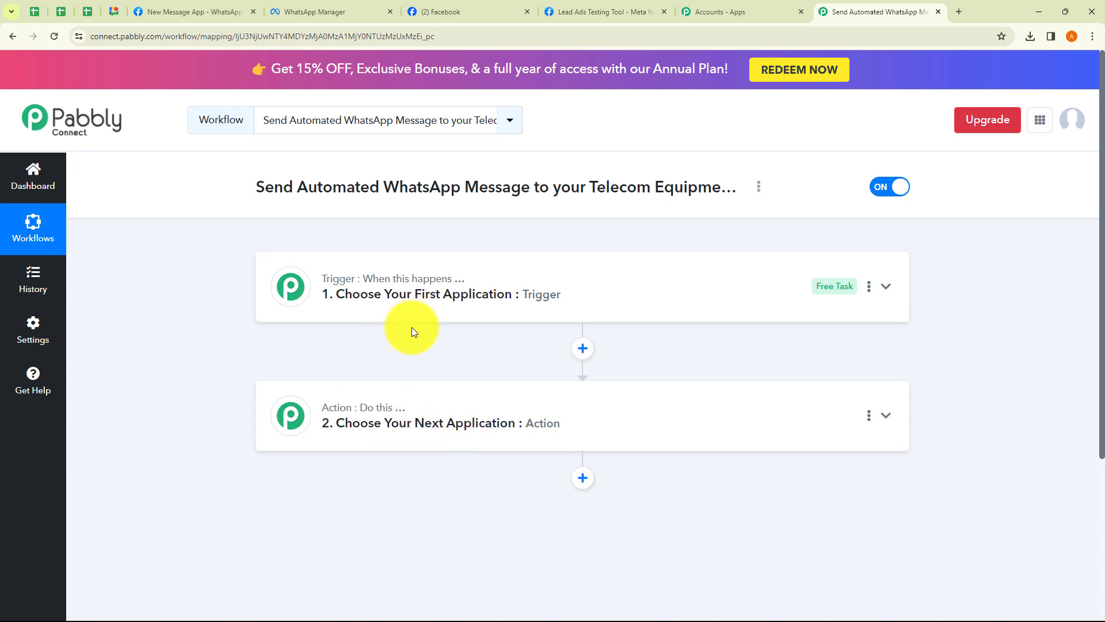
left_click(412, 311)
left_click(412, 311)
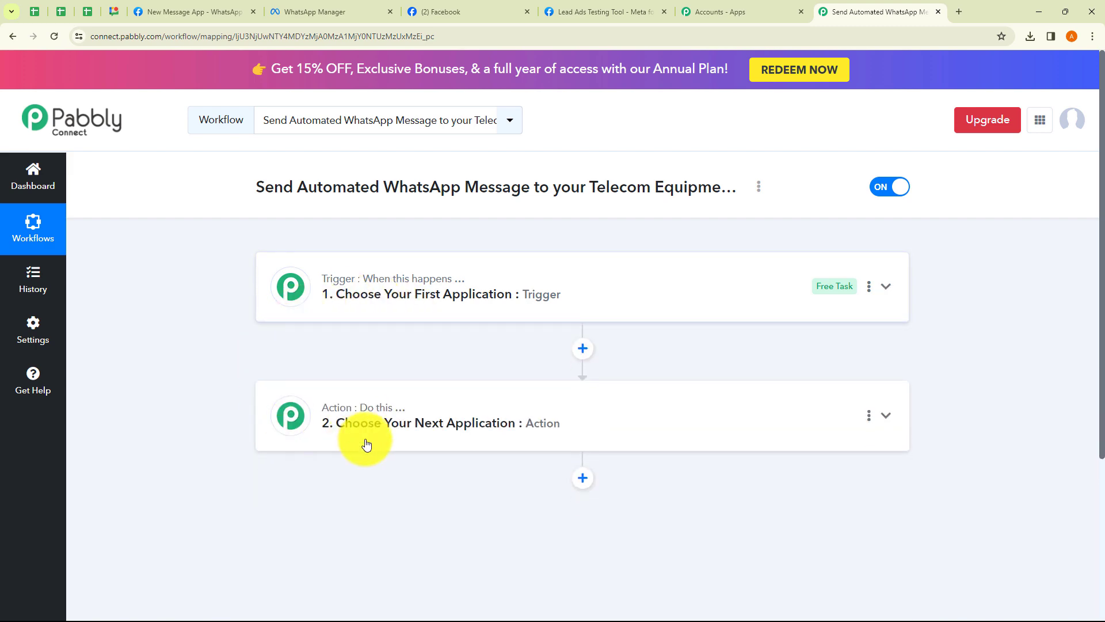
left_click(367, 444)
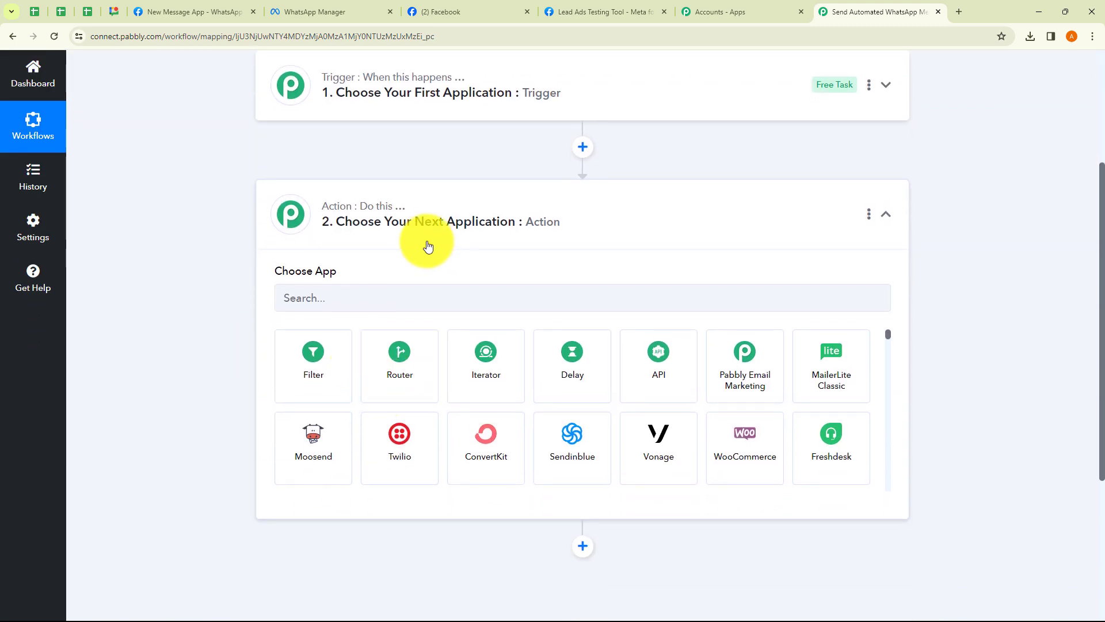
left_click(428, 245)
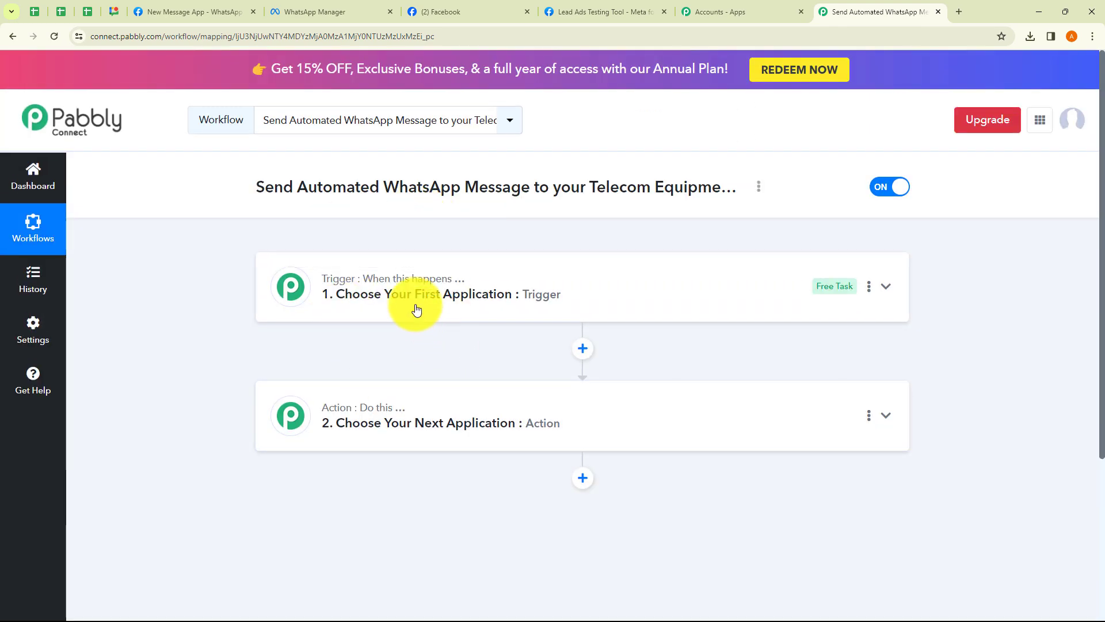
Set Facebook Lead Ads as the trigger app with the New Lead (Instant) event
left_click(416, 310)
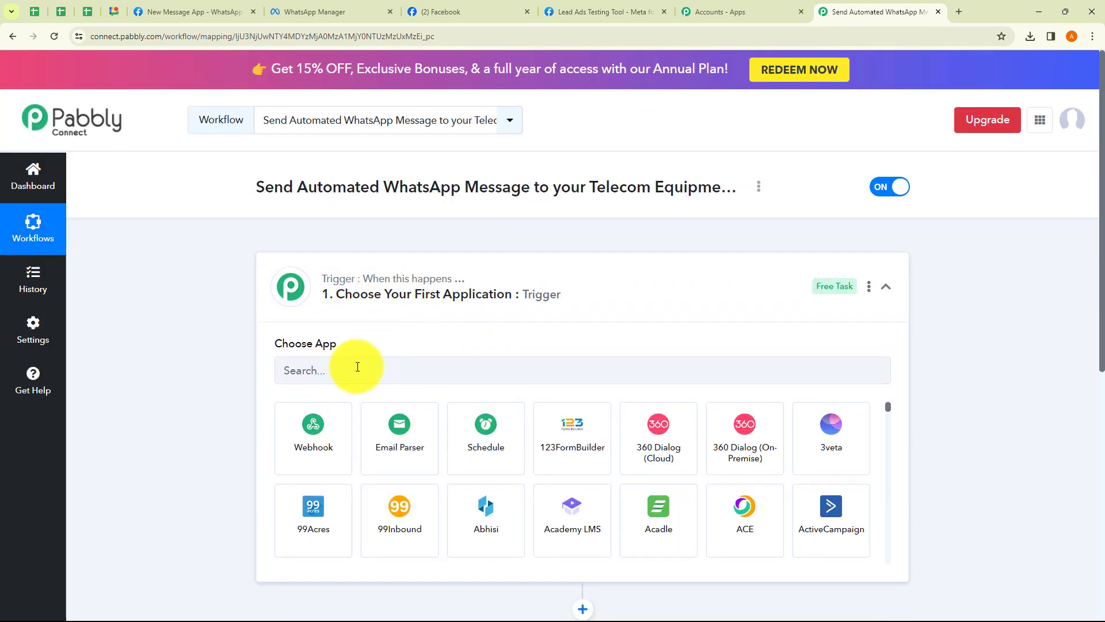
left_click(354, 367)
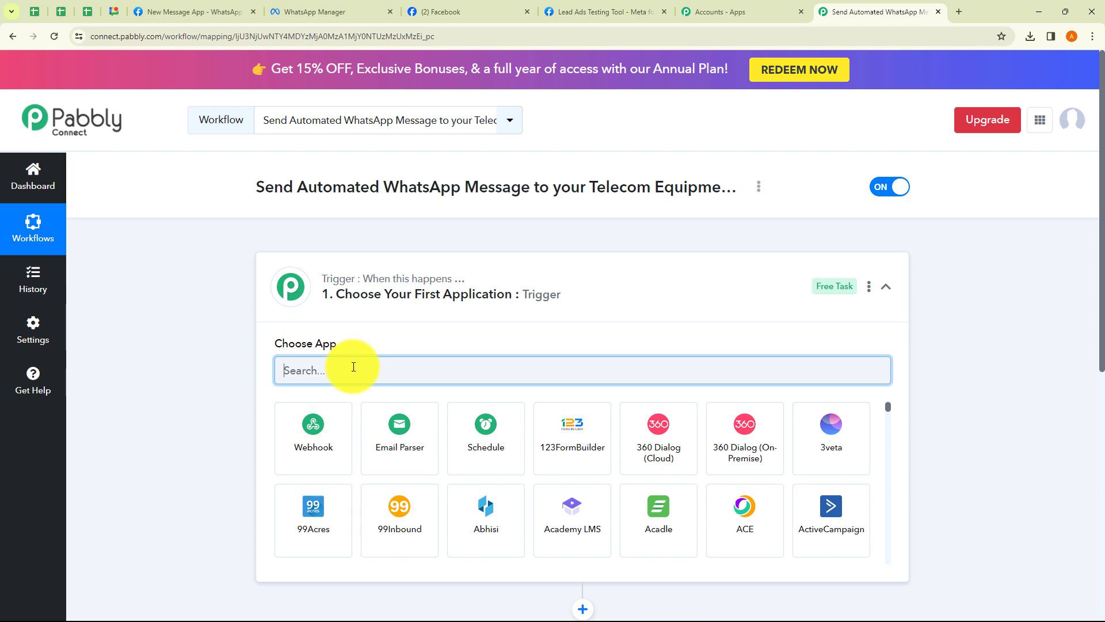
type("Fac")
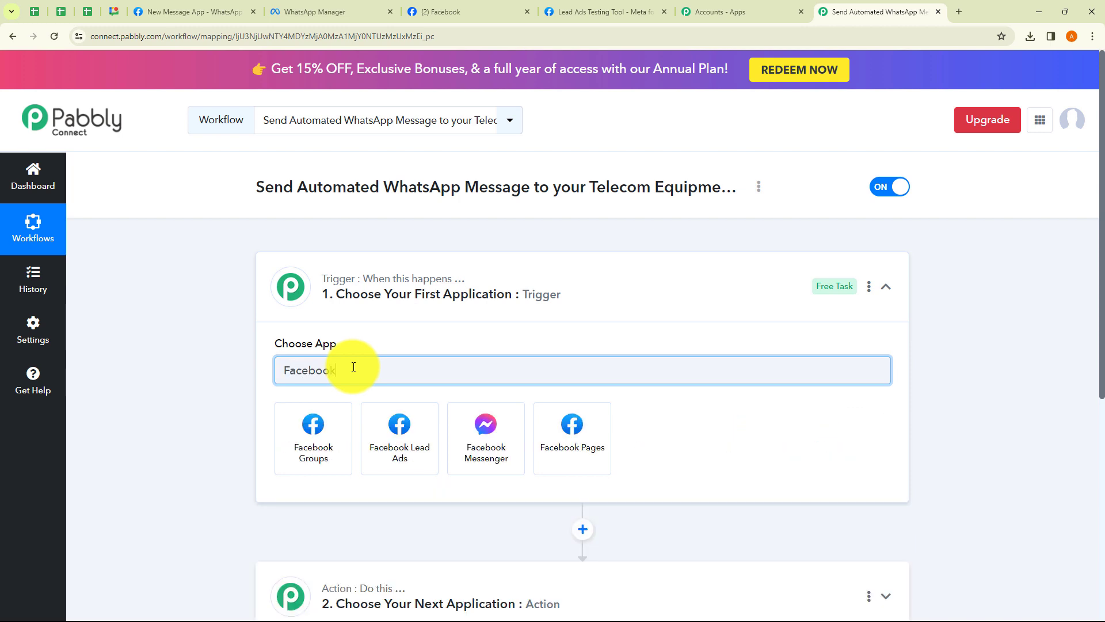
type("ebook")
left_click(393, 429)
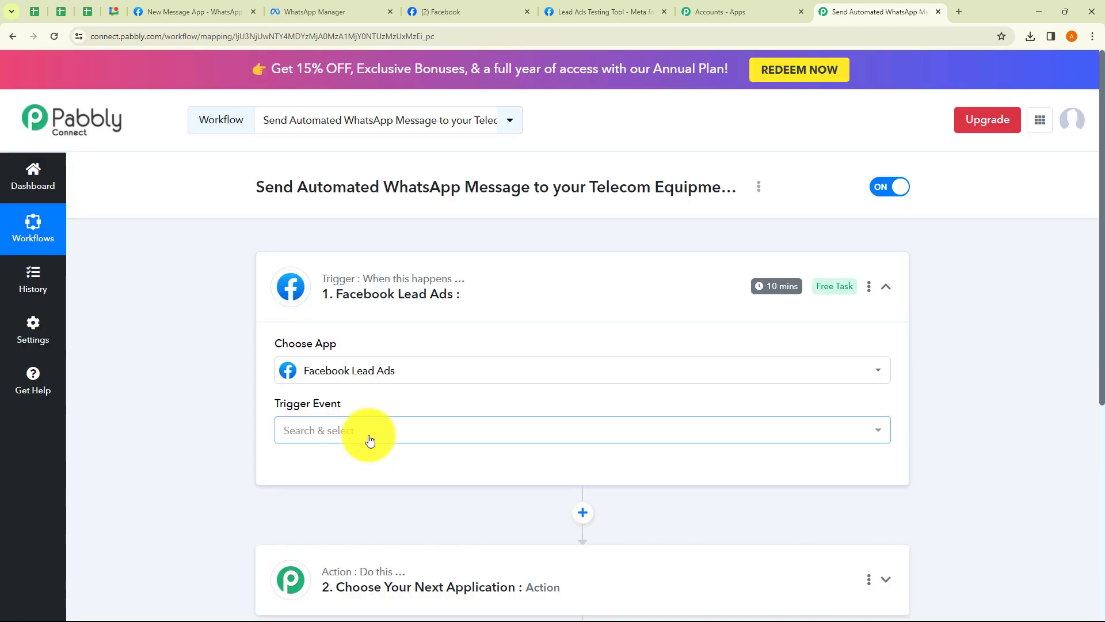
left_click(366, 436)
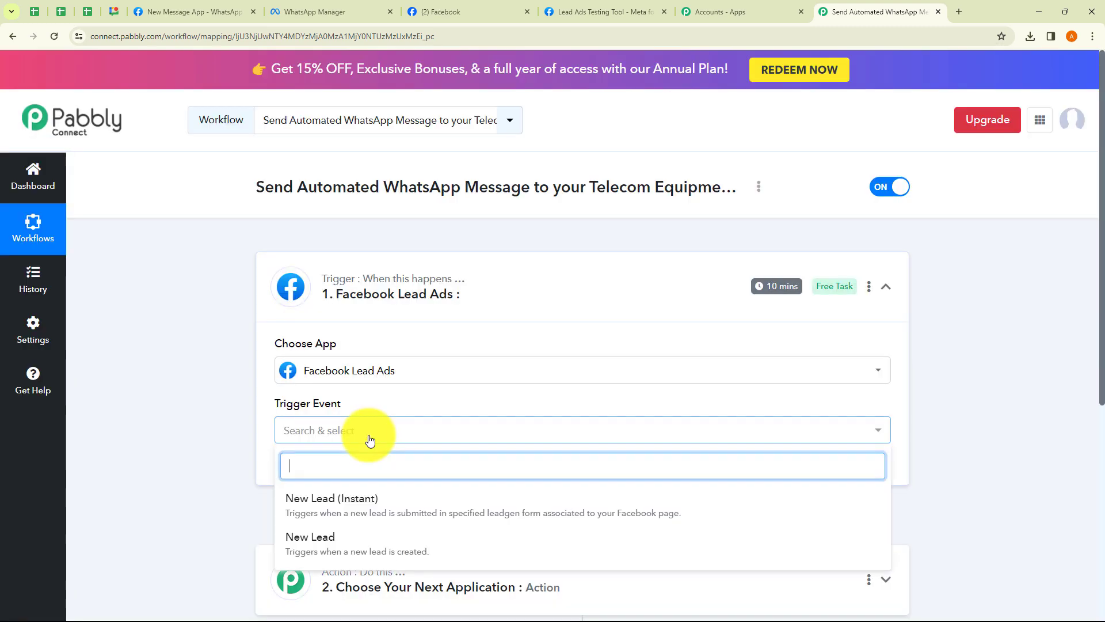
left_click(325, 516)
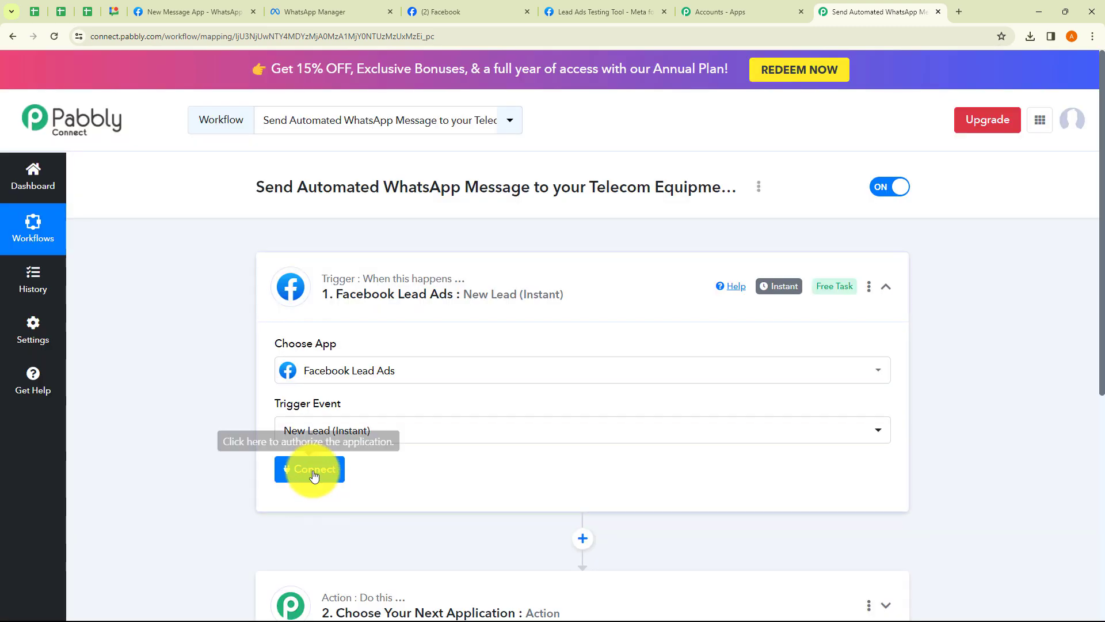
Add a new Facebook Lead Ads connection and authorize Pabbly with the Facebook account
left_click(313, 473)
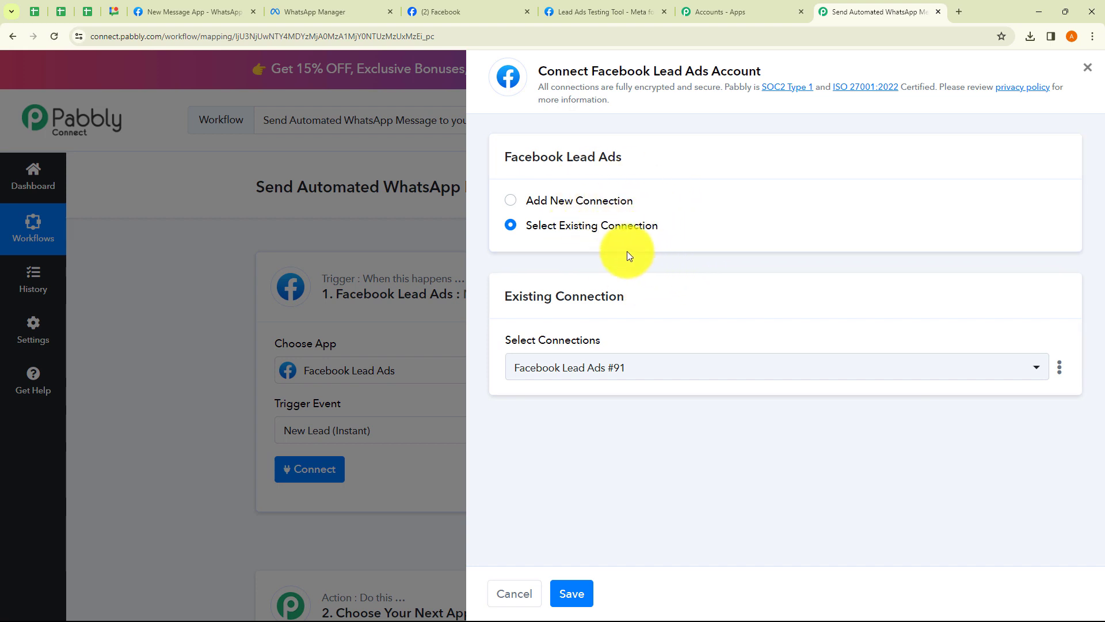
left_click(517, 201)
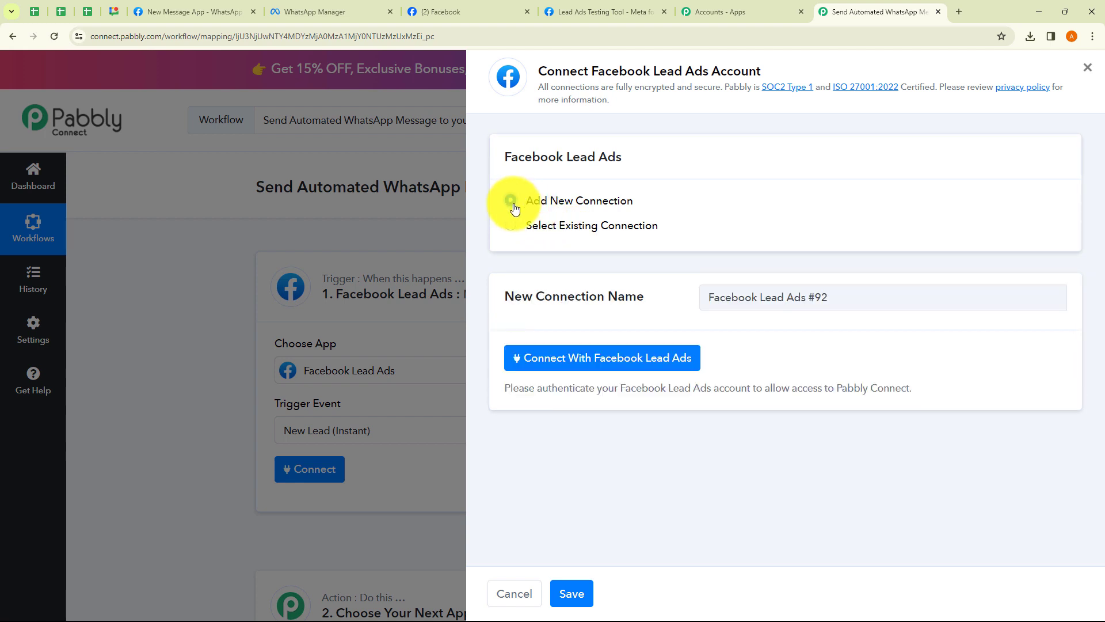
left_click(513, 226)
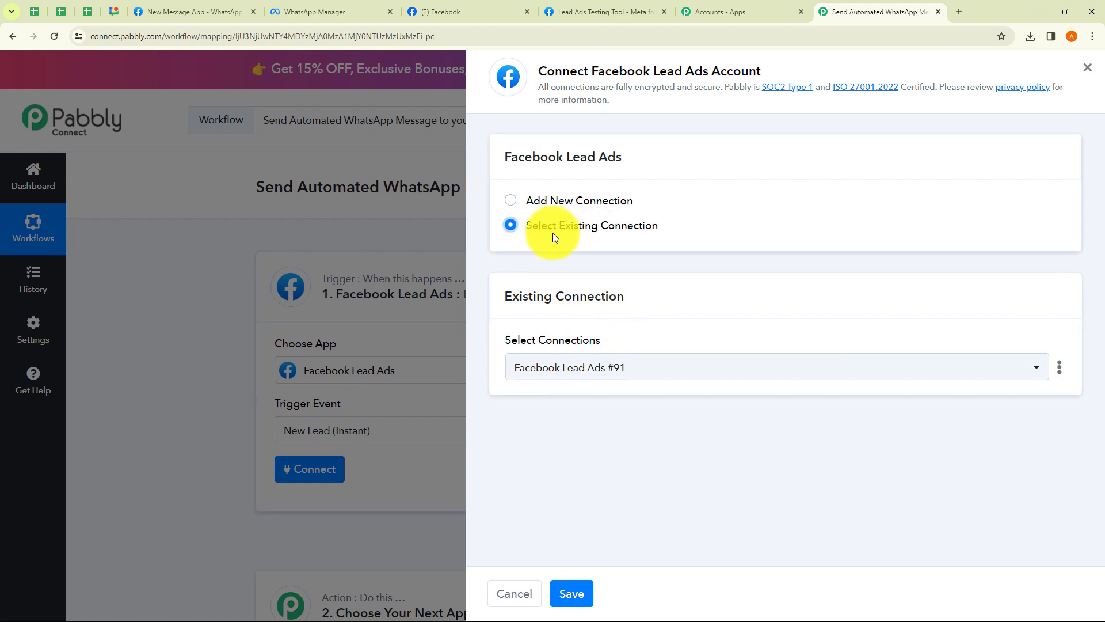
left_click(597, 368)
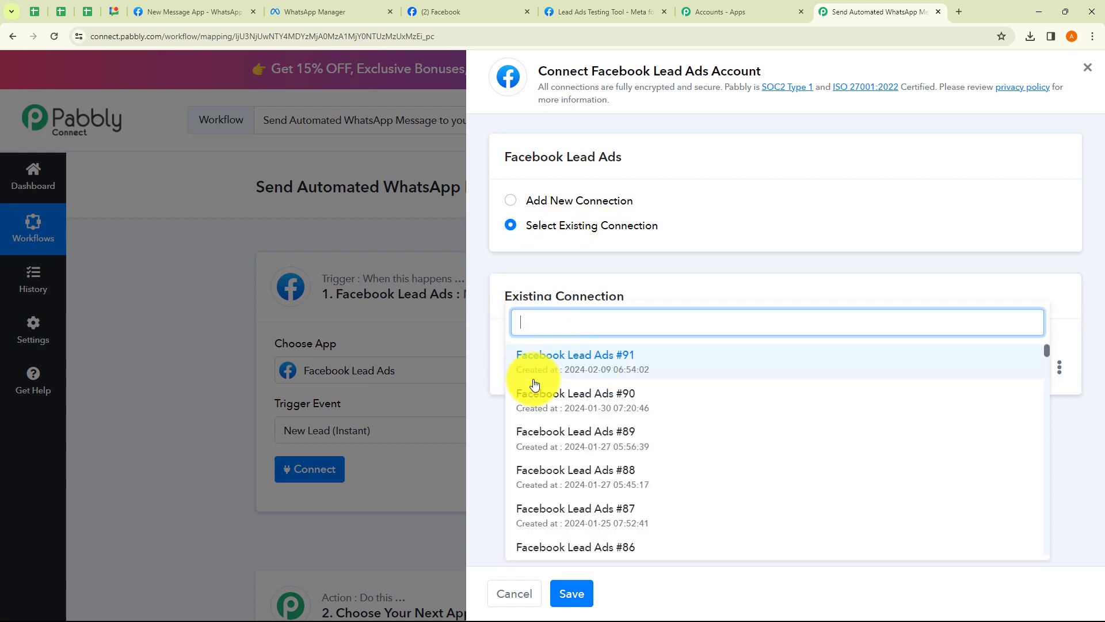
left_click(497, 432)
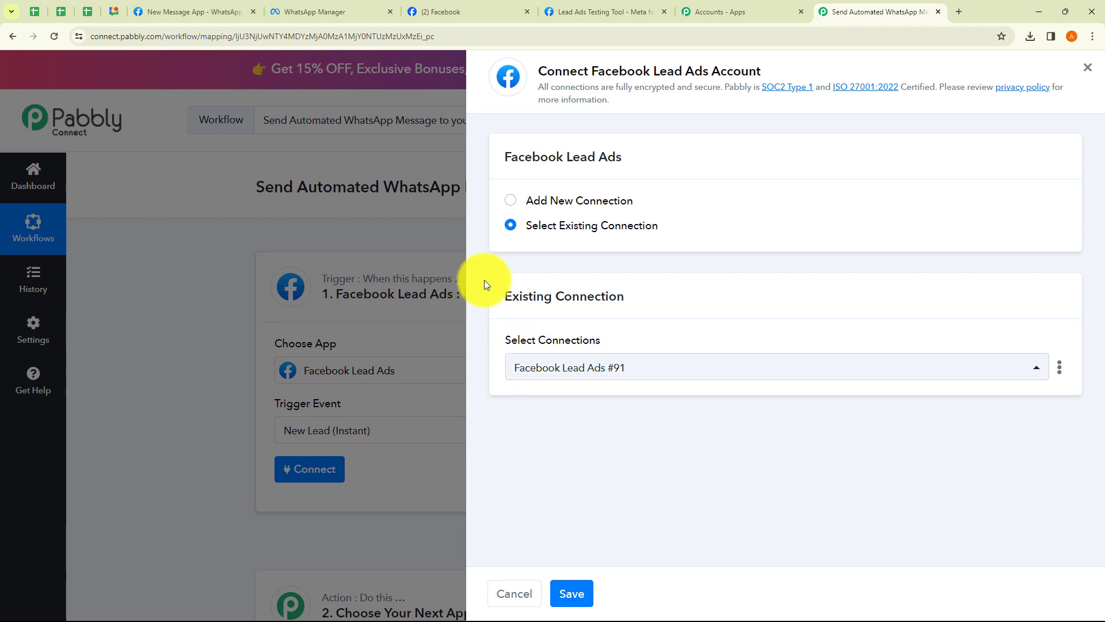
left_click(511, 201)
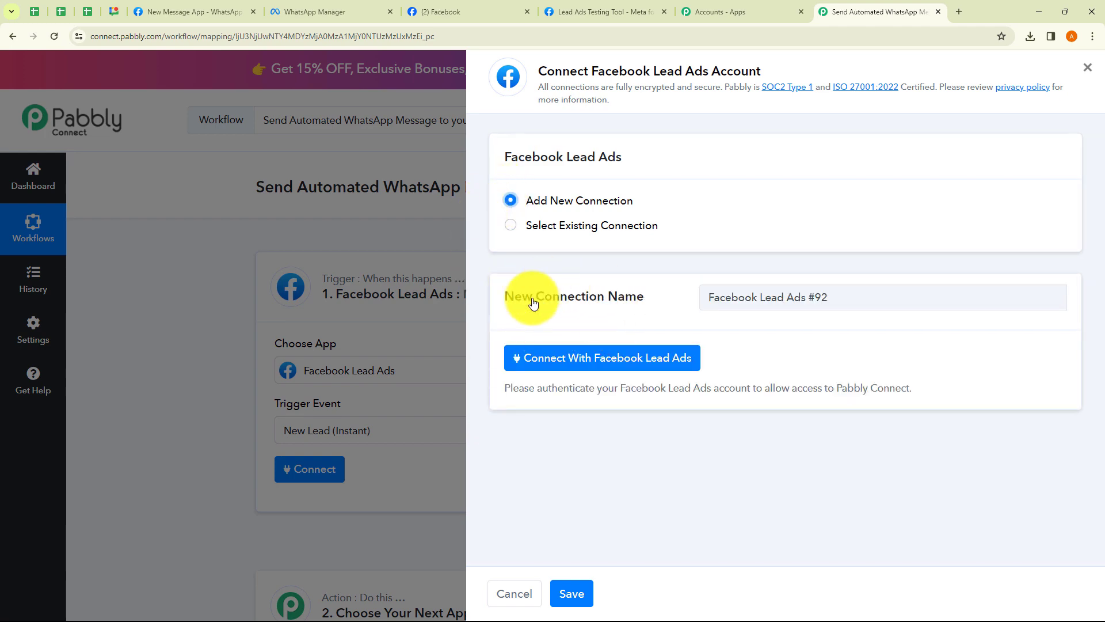
left_click(592, 363)
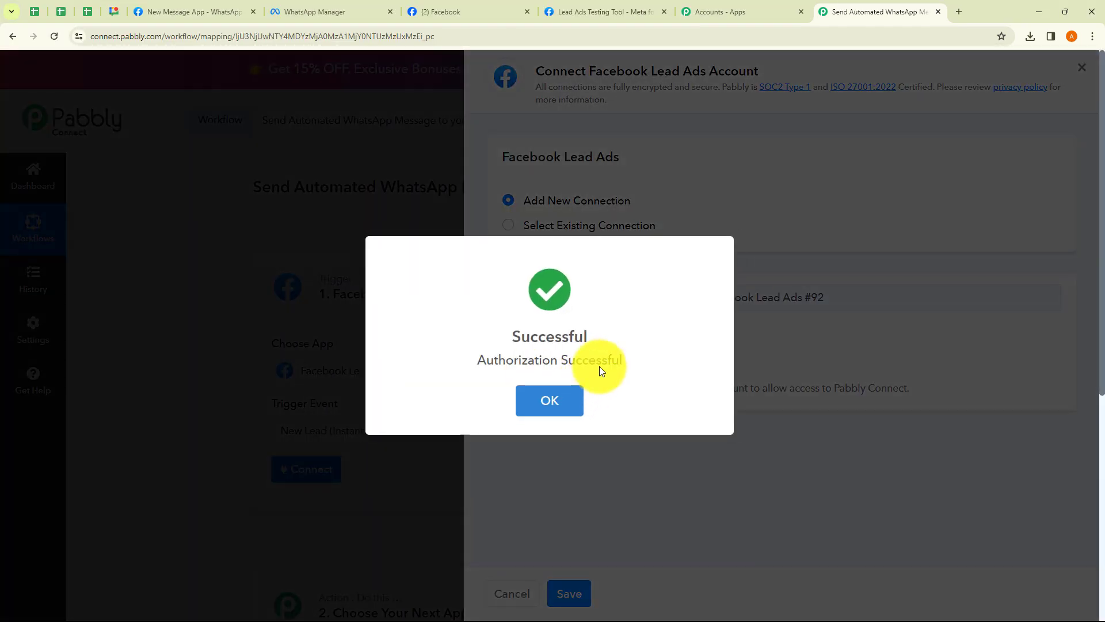
left_click(553, 406)
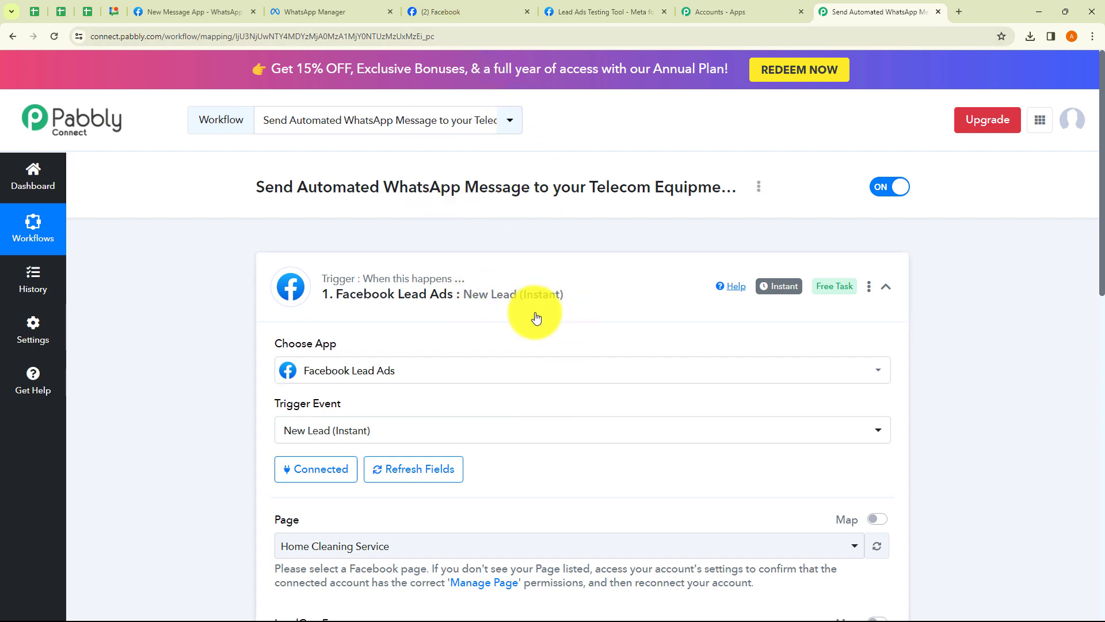
Browse the page and lead form lists, check the Modern Telecom Facebook page, and close Accounts - Apps
scroll(536, 317, "down", 3)
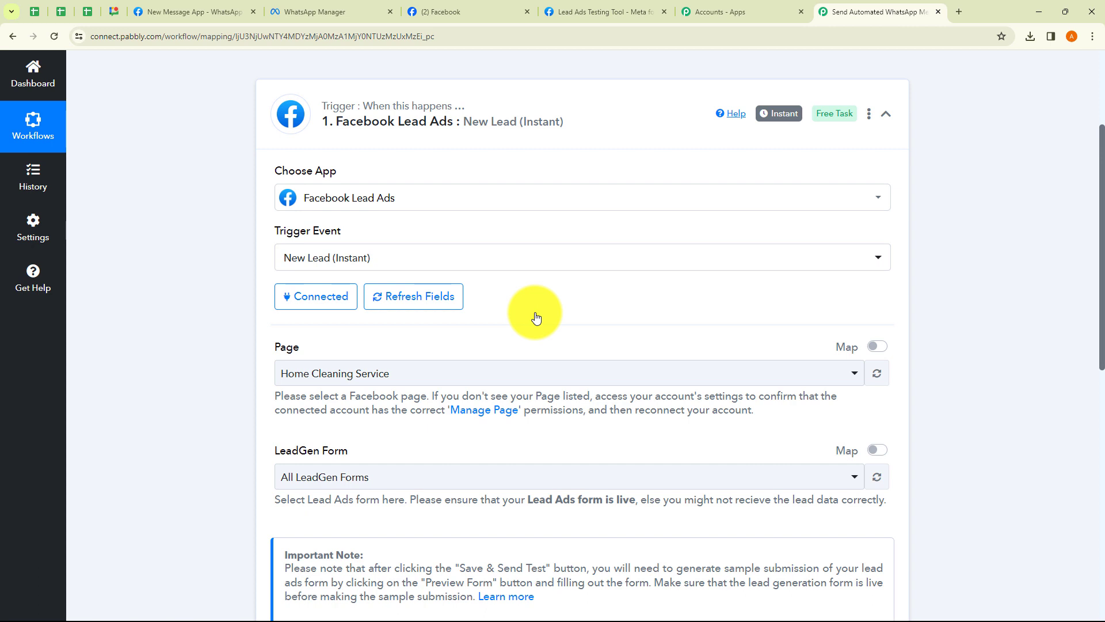
scroll(538, 353, "down", 2)
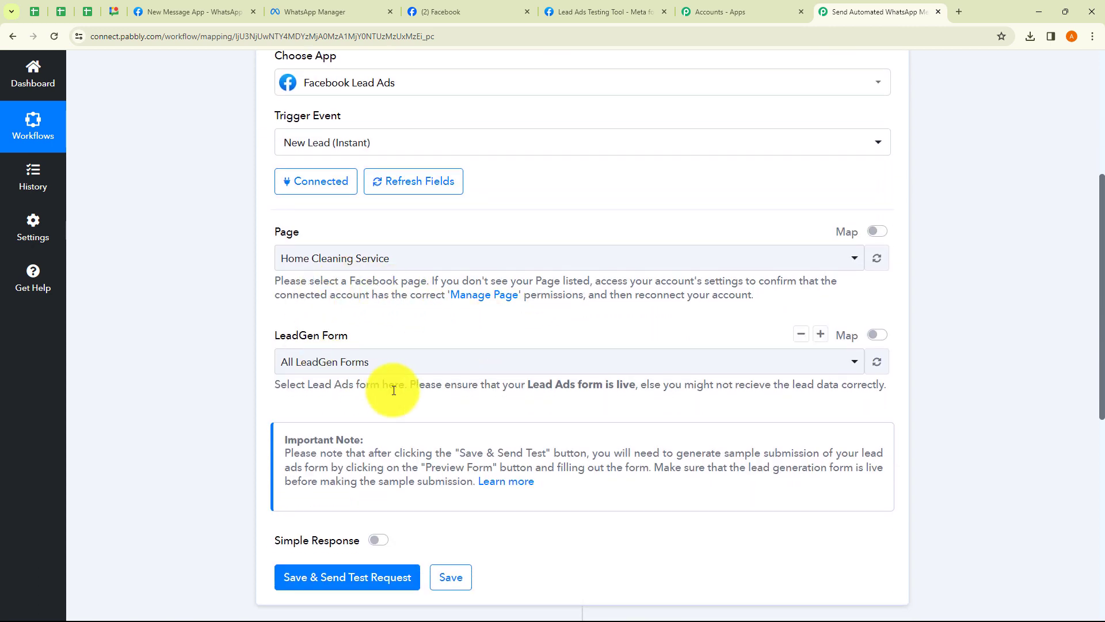
left_click(339, 256)
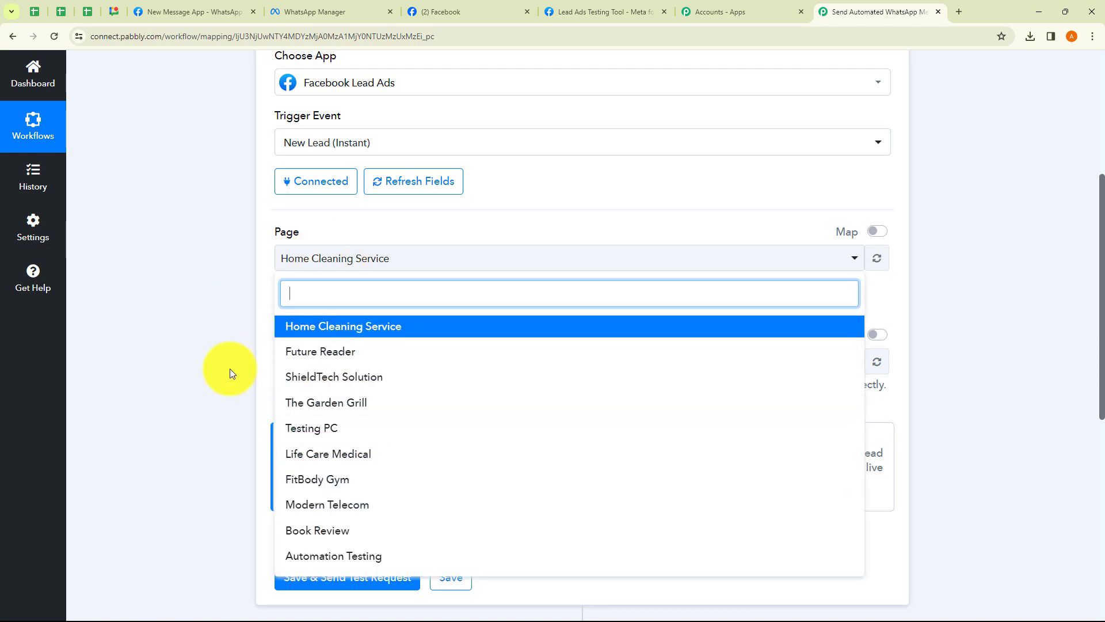
left_click(205, 373)
left_click(338, 362)
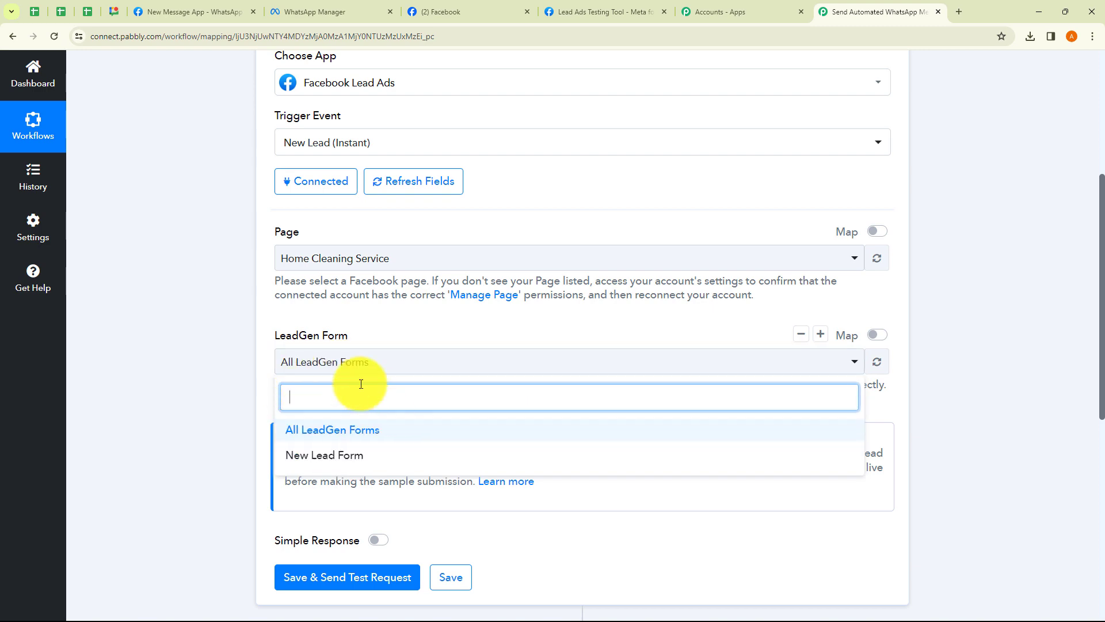
left_click(212, 388)
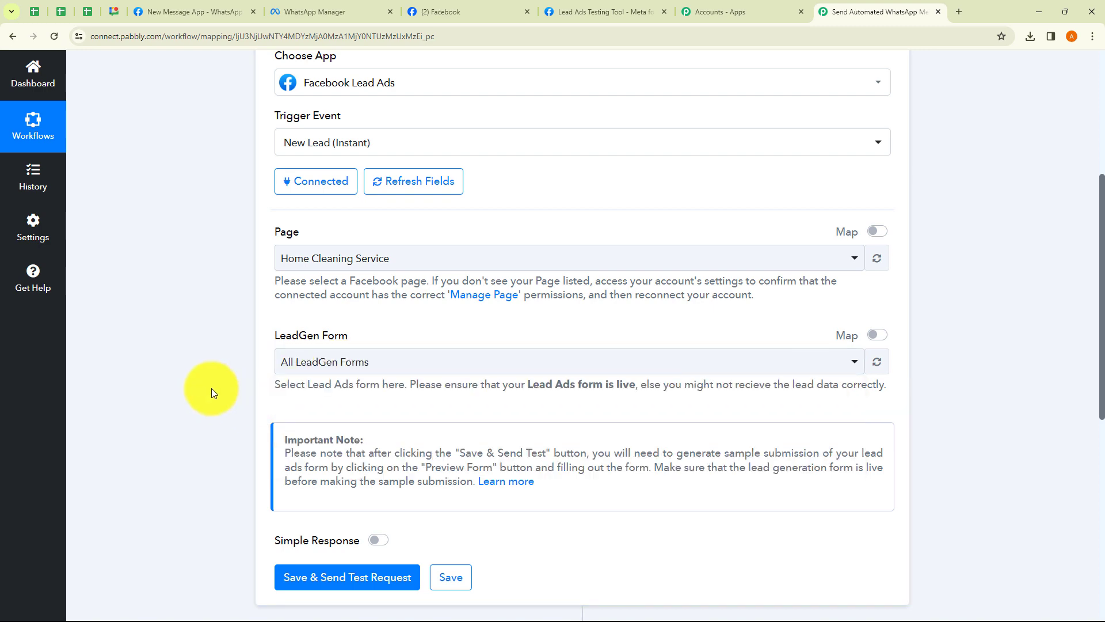
left_click(441, 12)
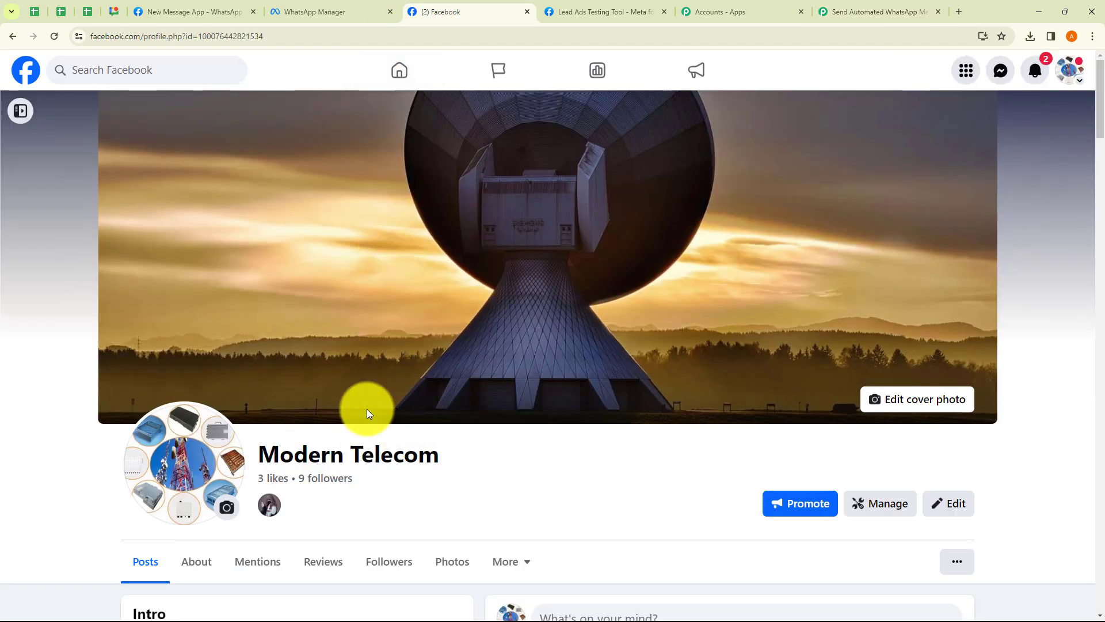
left_click(840, 12)
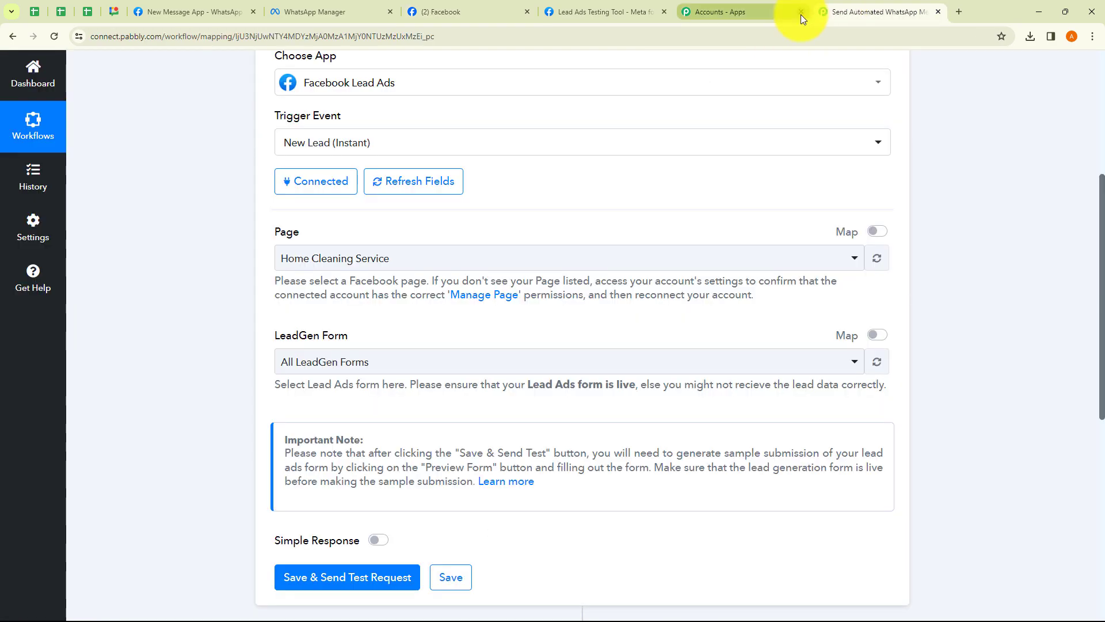
left_click(800, 12)
Select Modern Telecom as the page and Pabbly Integration as the lead form
left_click(420, 261)
scroll(362, 424, "down", 1)
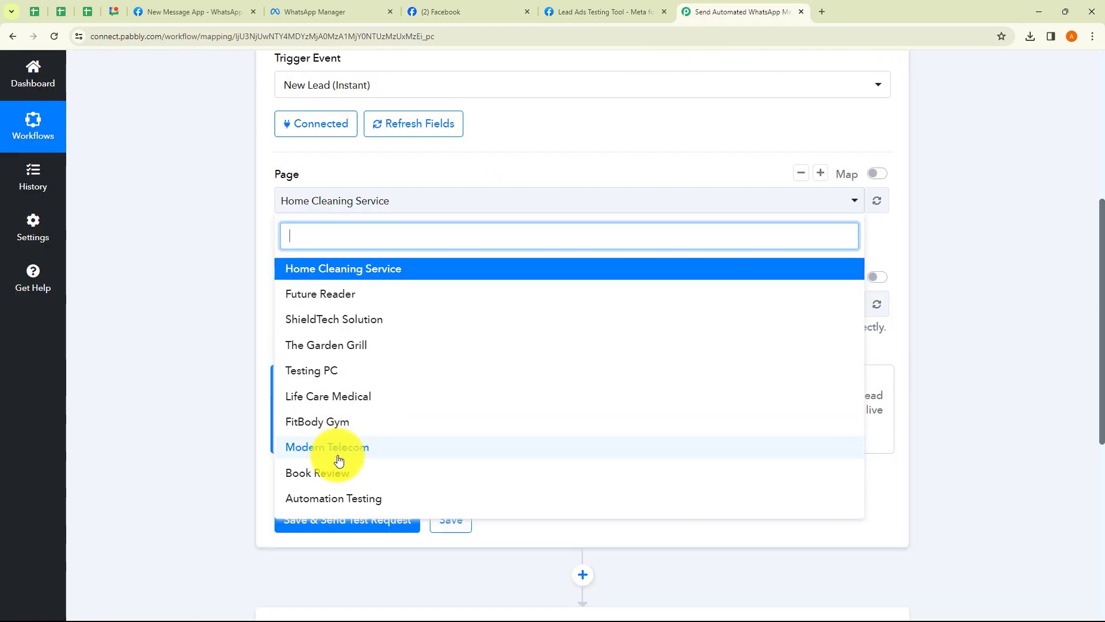
left_click(333, 455)
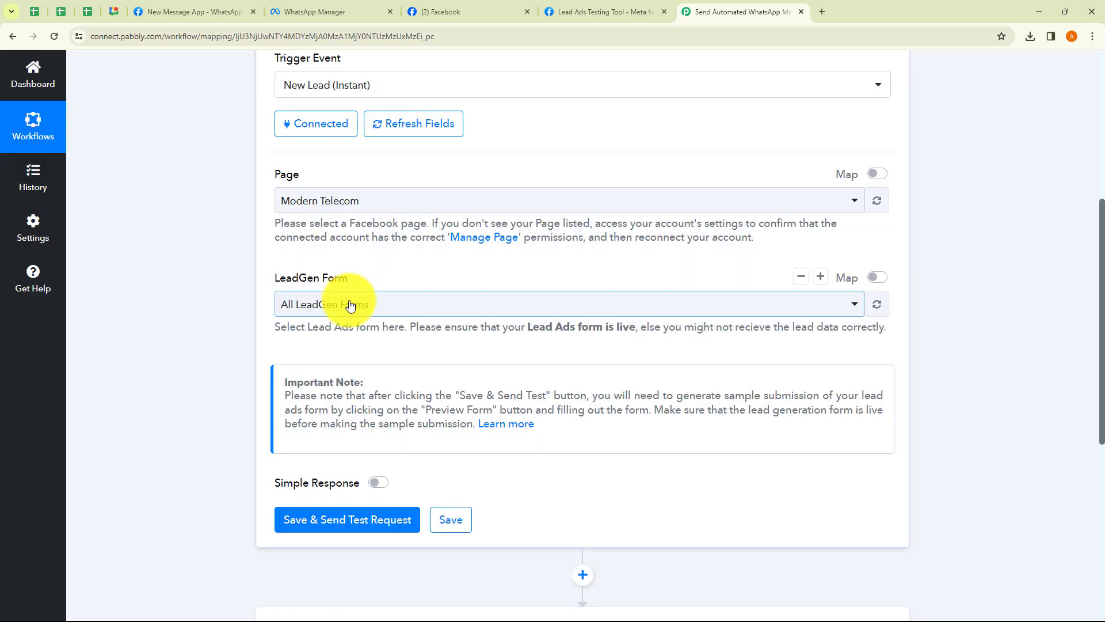
left_click(343, 310)
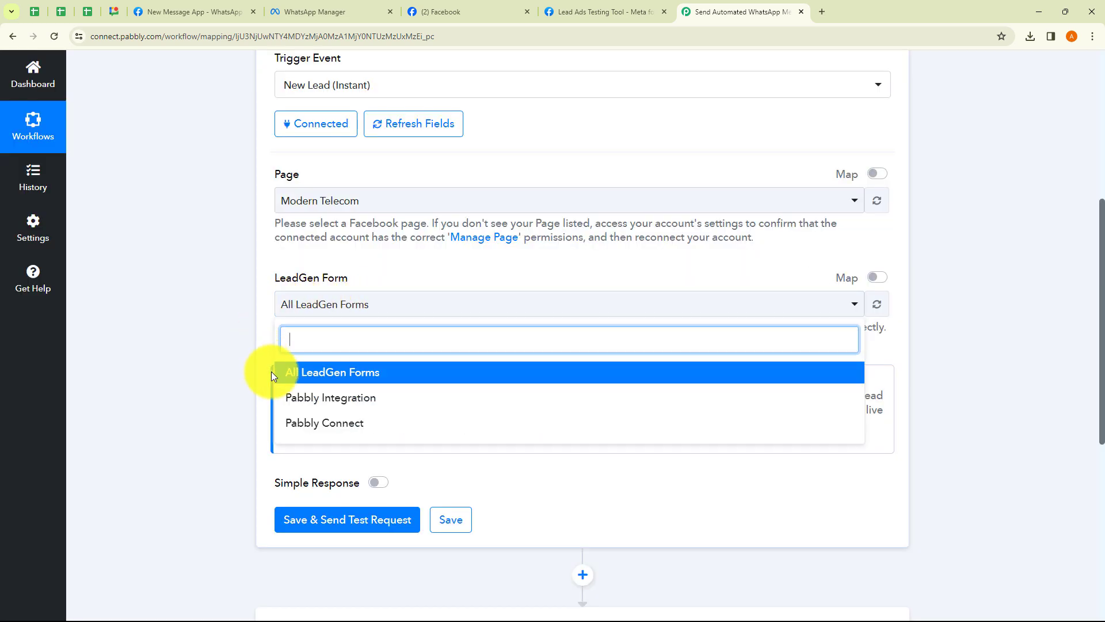
left_click(328, 399)
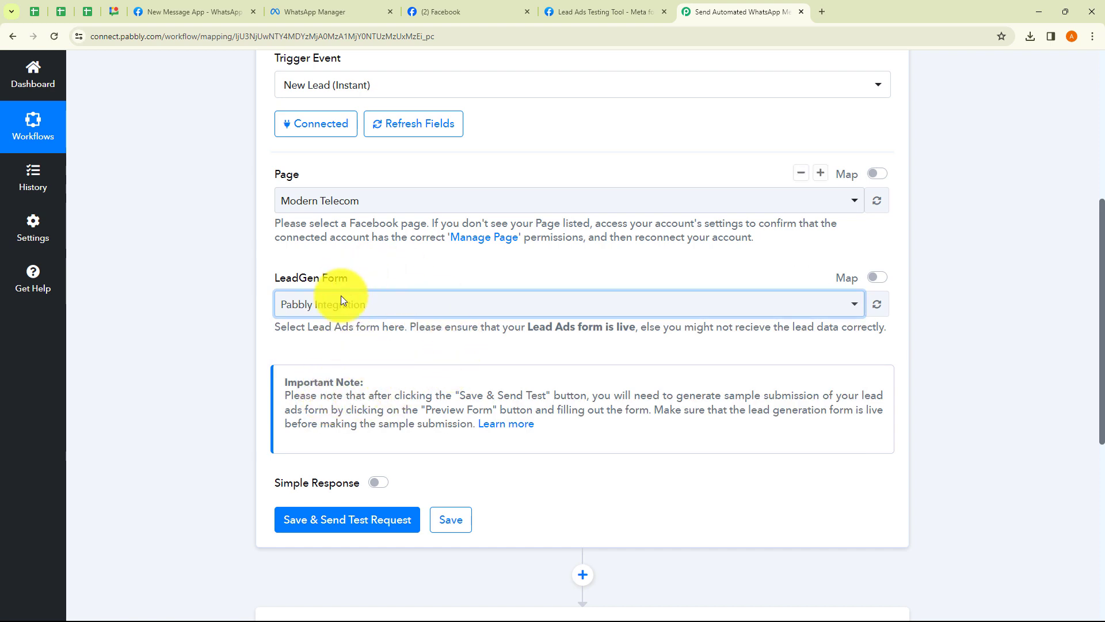
Preview the Pabbly Integration form's fields in the Lead Ads Testing Tool, then return to Pabbly
left_click(606, 10)
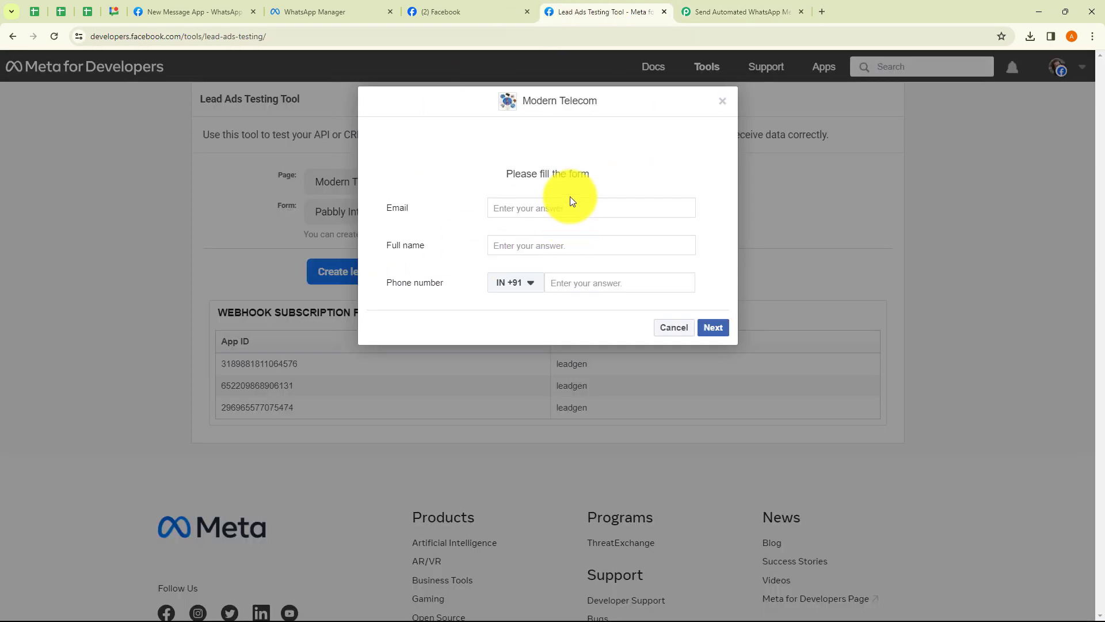
left_click(721, 106)
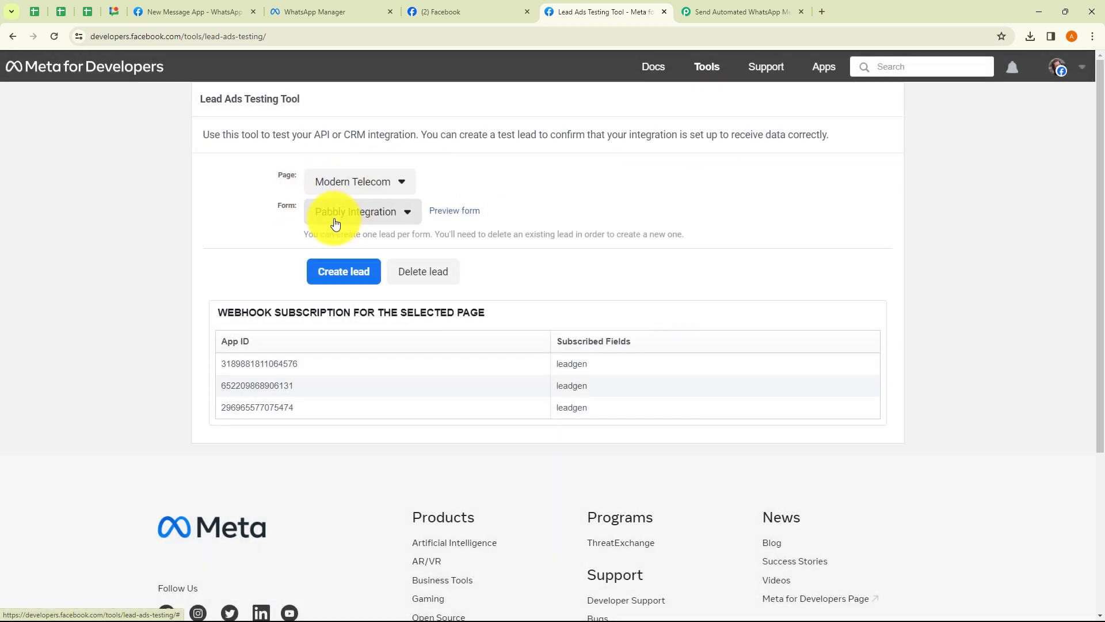
left_click(464, 211)
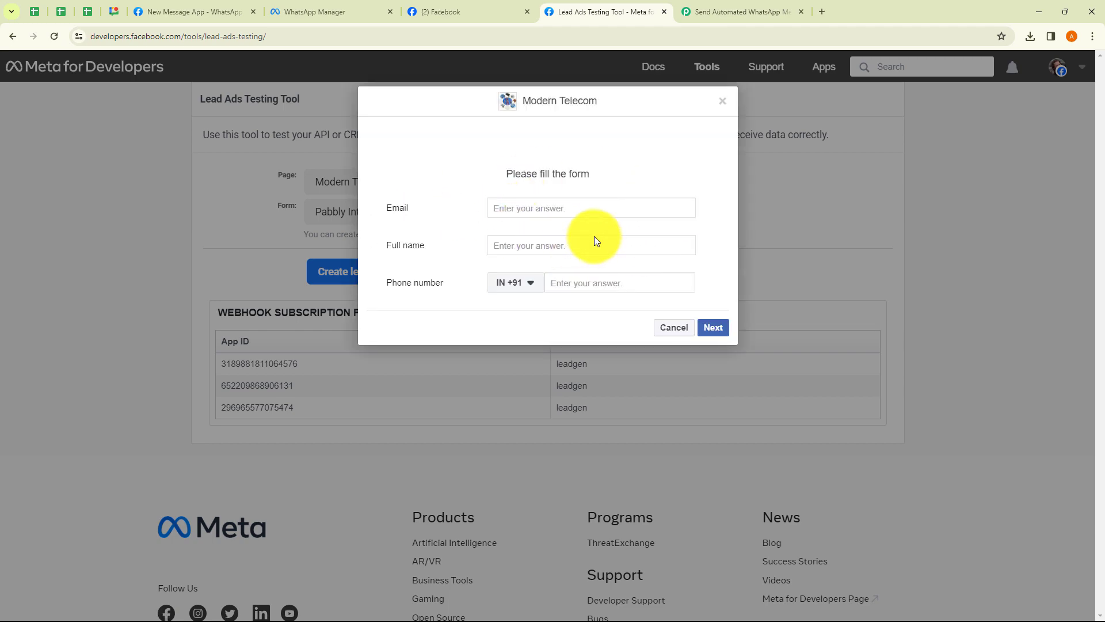
left_click(723, 19)
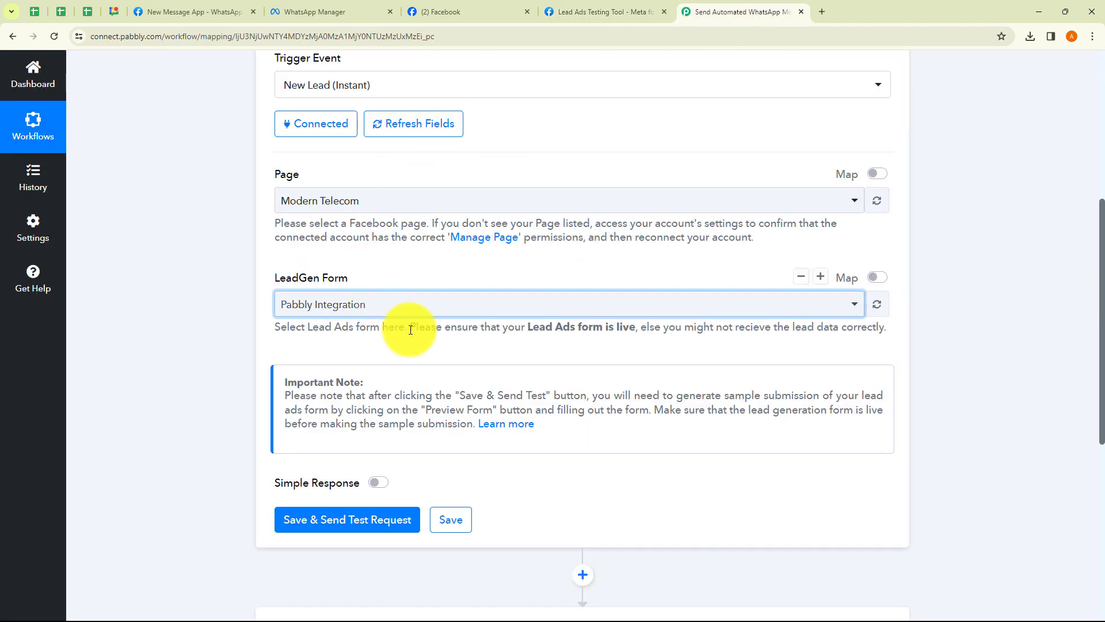
Save the trigger to start waiting for a webhook response, and read the test submission note
left_click(337, 518)
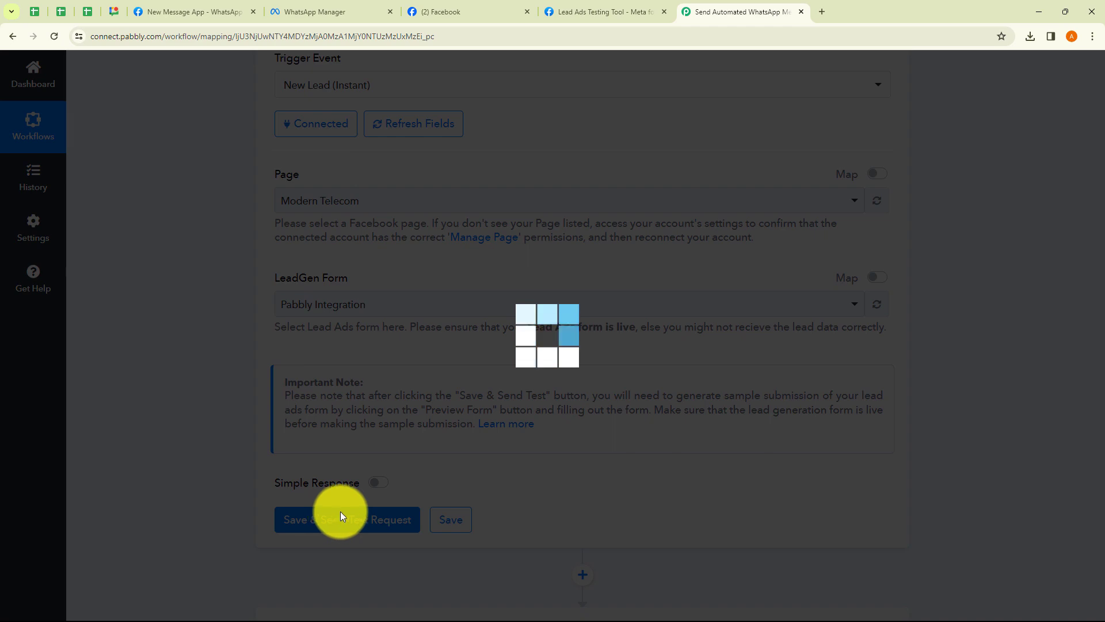
scroll(454, 522, "down", 1)
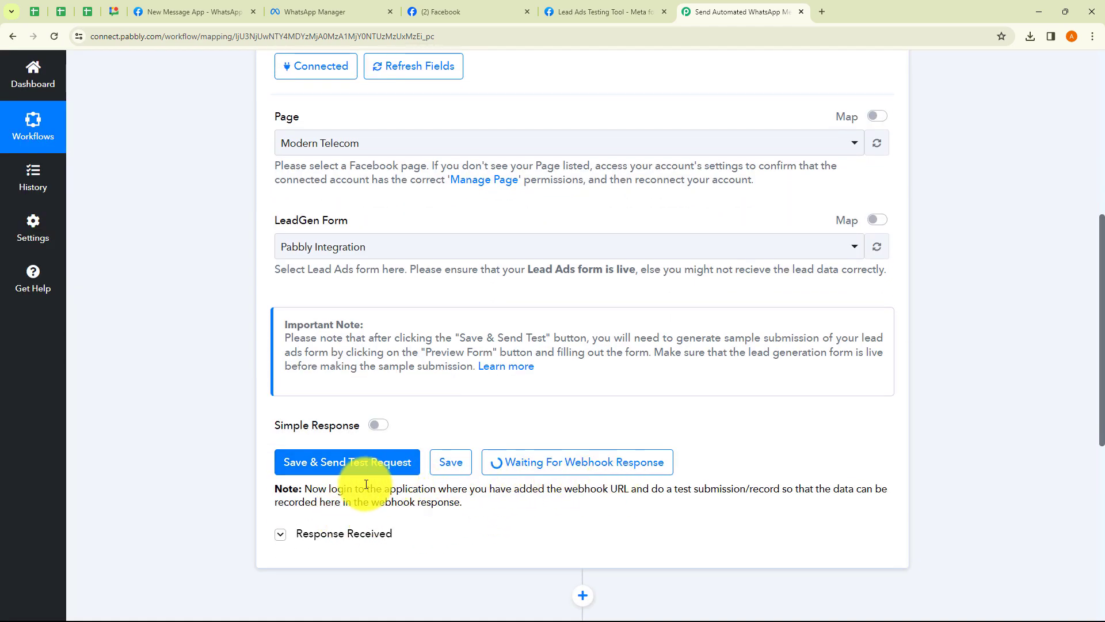
left_click_drag(311, 489, 881, 490)
left_click_drag(270, 501, 484, 510)
left_click(483, 511)
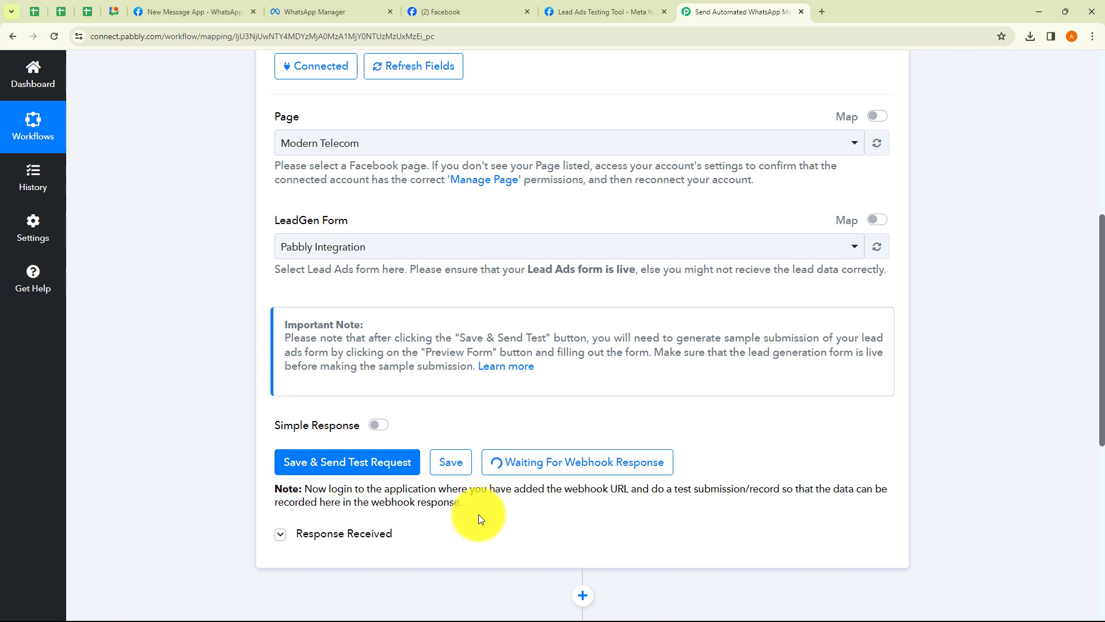
left_click_drag(675, 489, 761, 491)
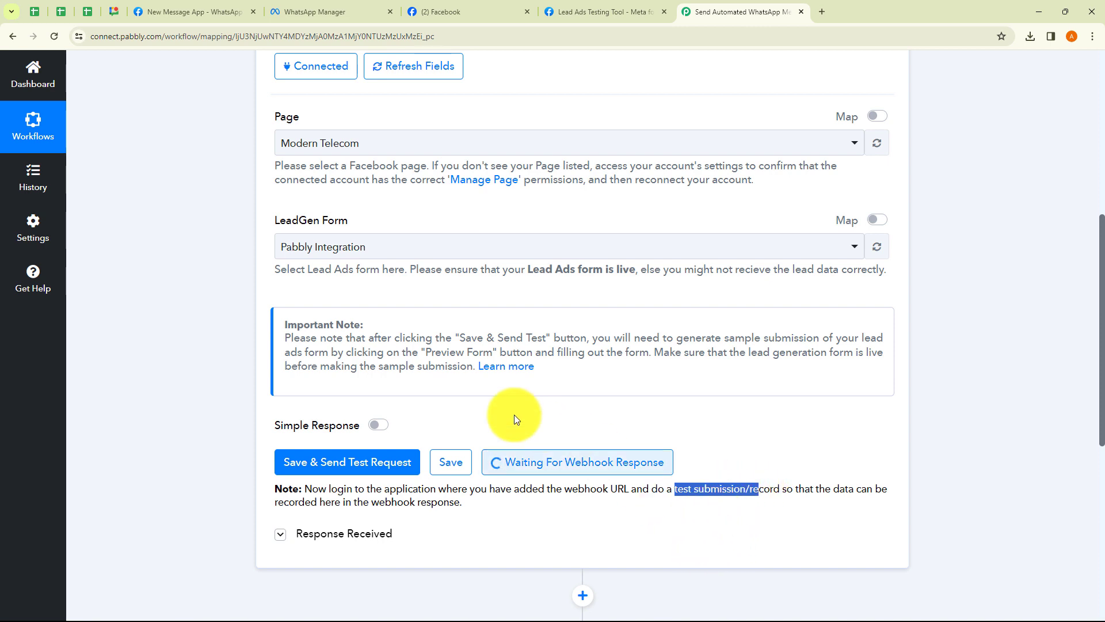
left_click(405, 383)
Read the Important Note about needing a live lead generation form, then go to the Lead Ads Testing Tool
left_click_drag(293, 339, 703, 374)
left_click(665, 371)
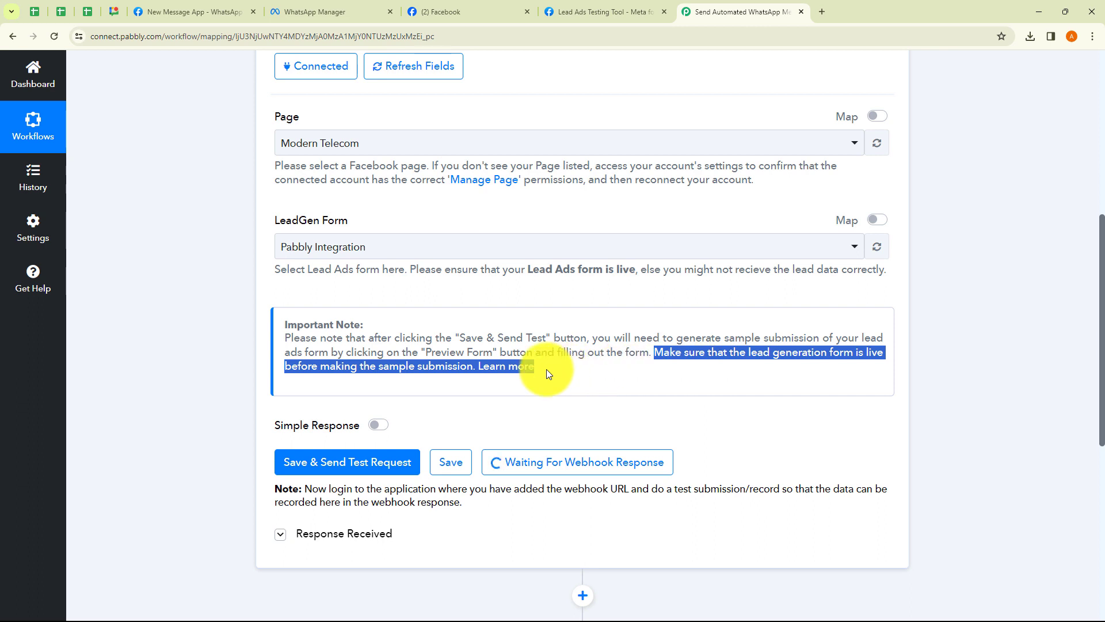
left_click(564, 375)
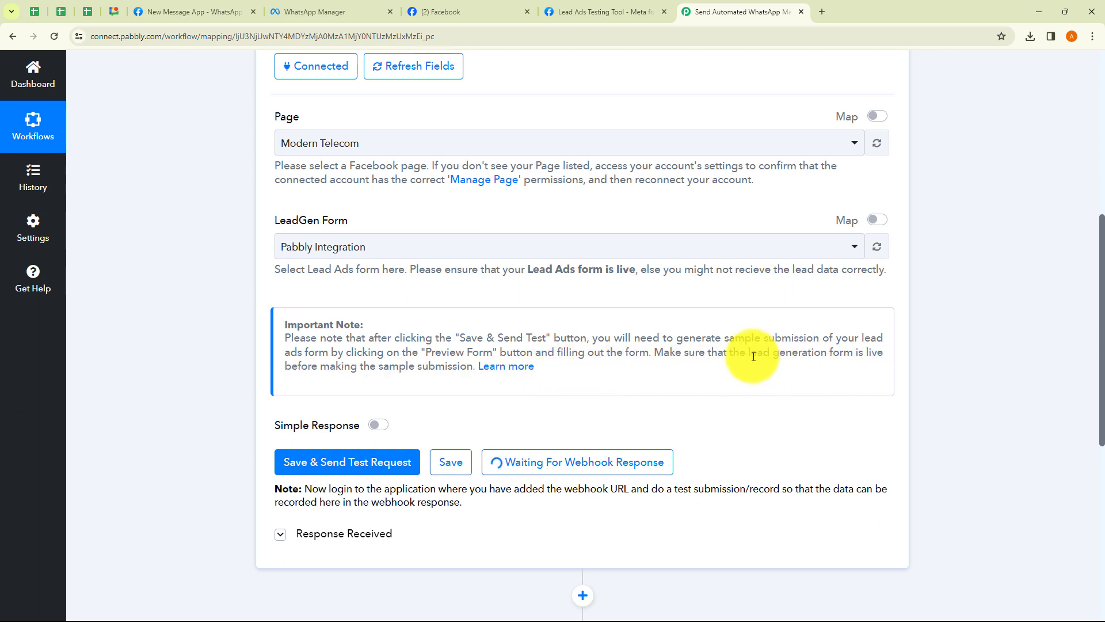
left_click_drag(751, 354, 851, 369)
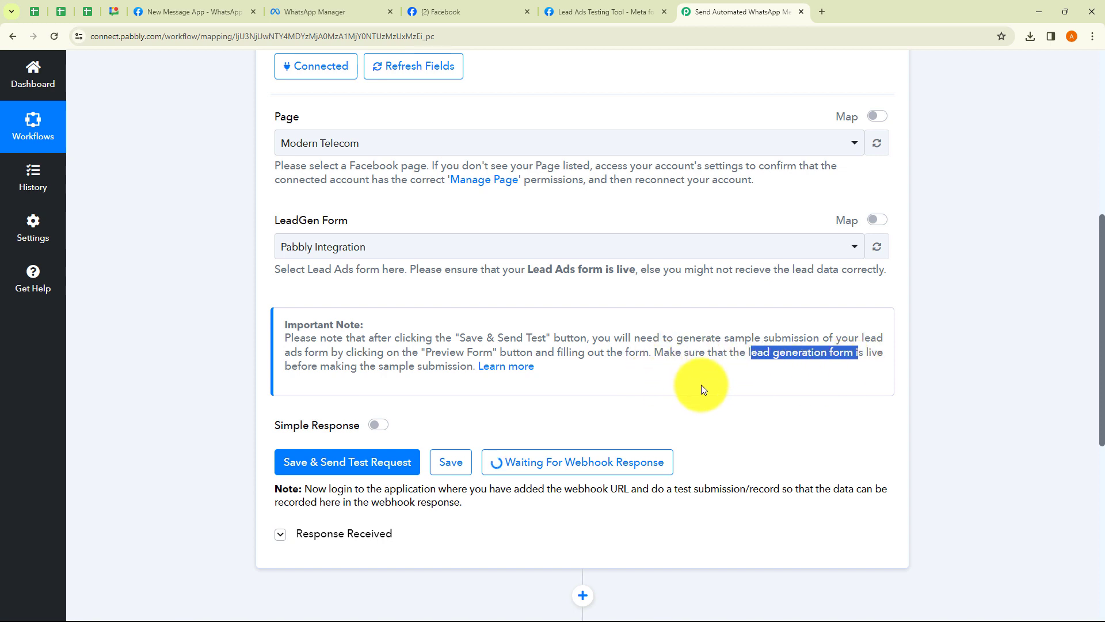
left_click(638, 381)
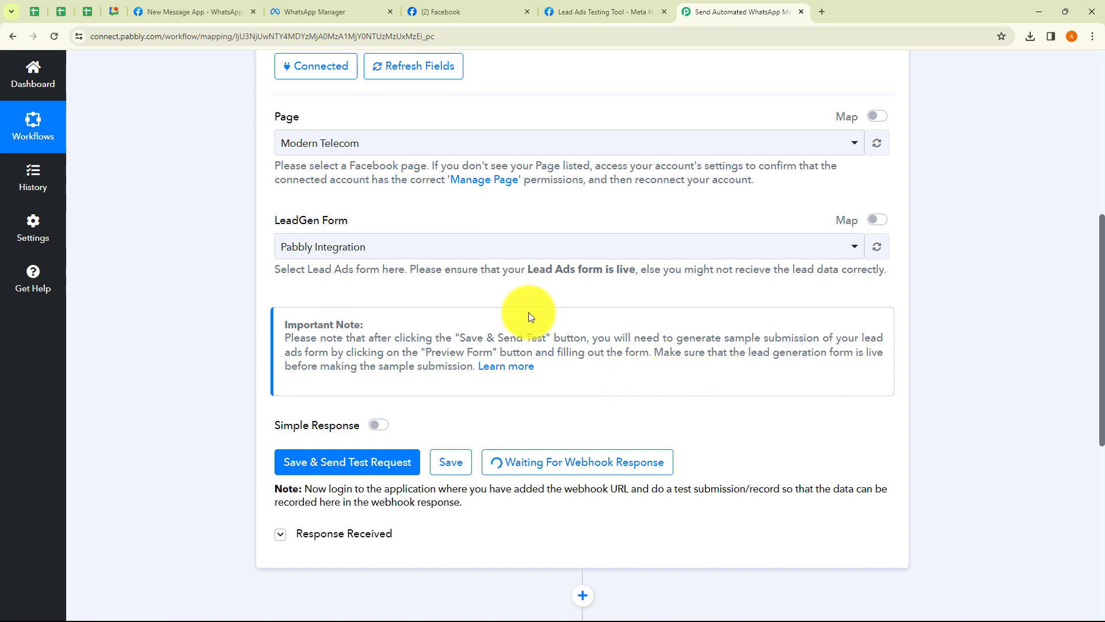
left_click(592, 12)
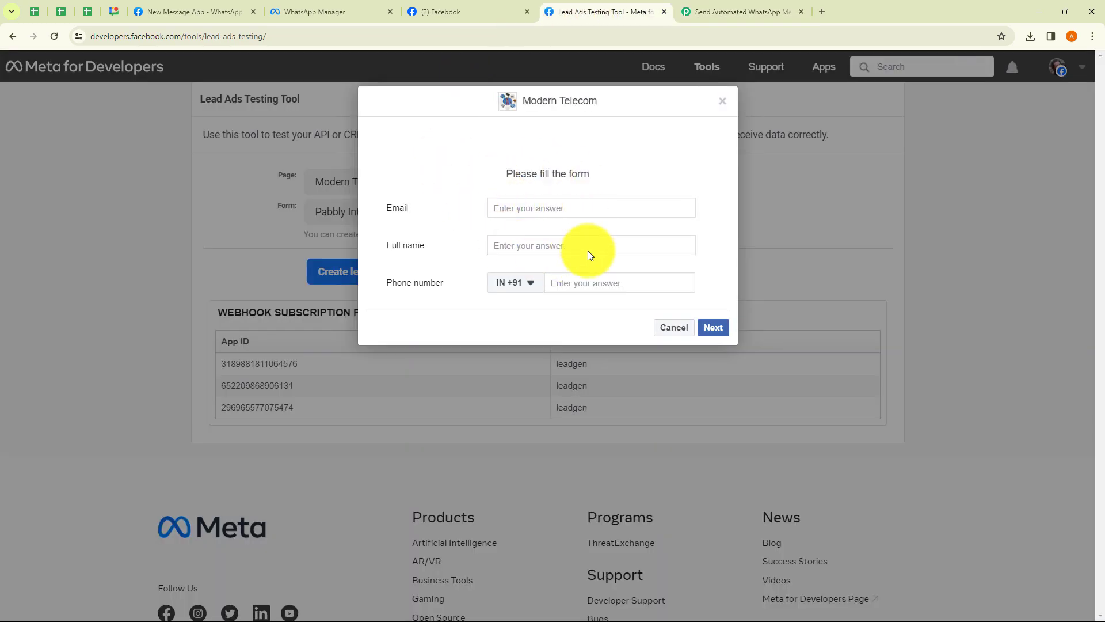
Fill the Modern Telecom form's email, full name and phone fields, submit it, and return to Pabbly
left_click(729, 11)
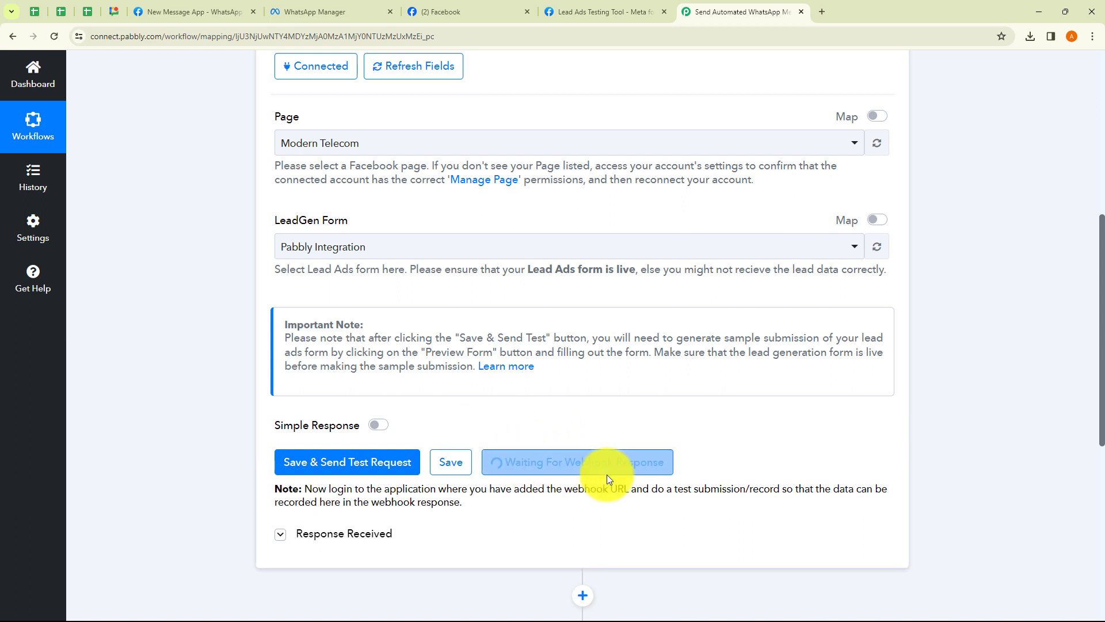
left_click(582, 13)
left_click(509, 212)
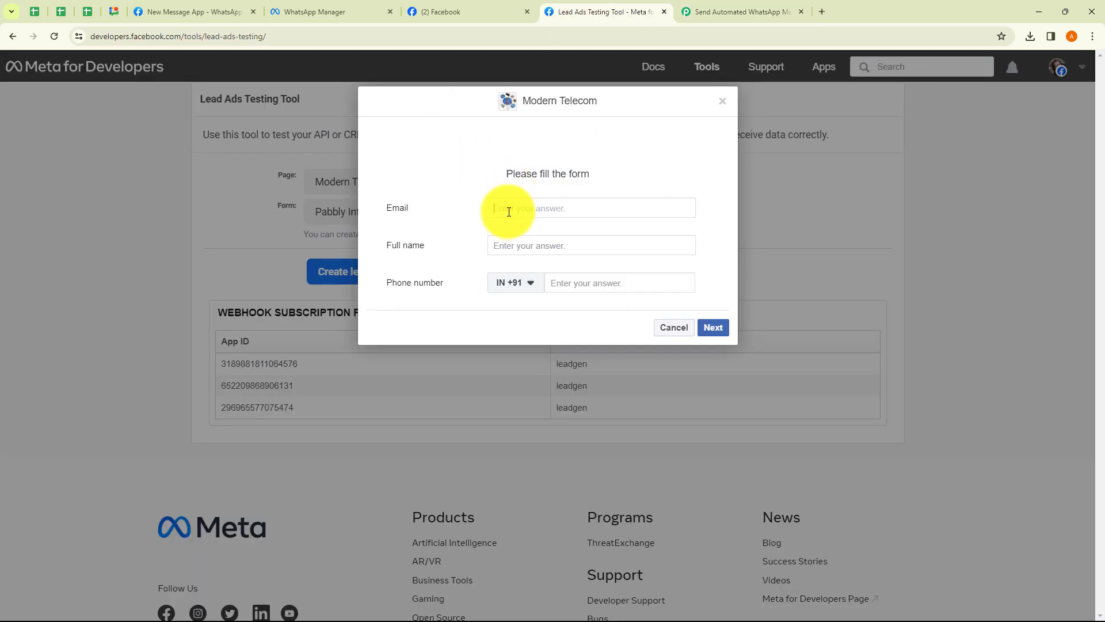
left_click(536, 246)
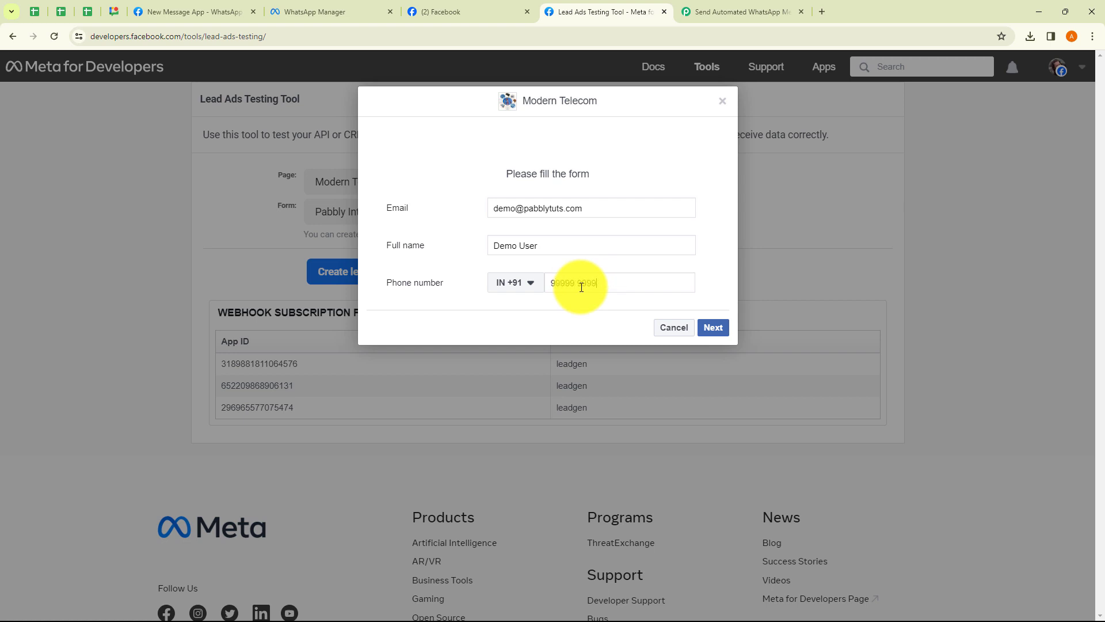
left_click(707, 327)
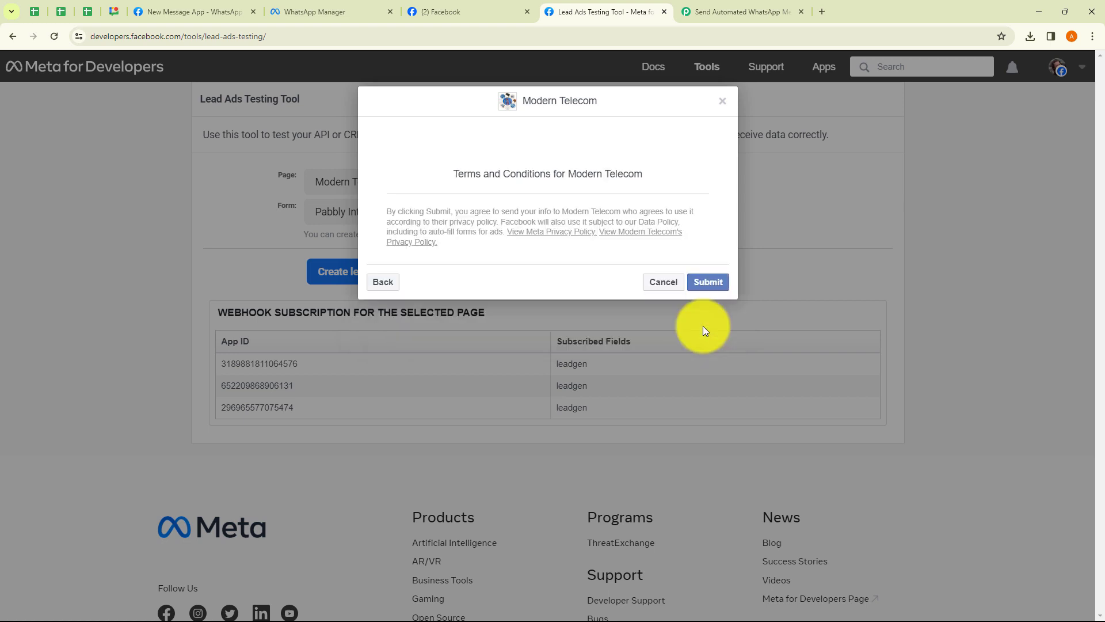
left_click(701, 285)
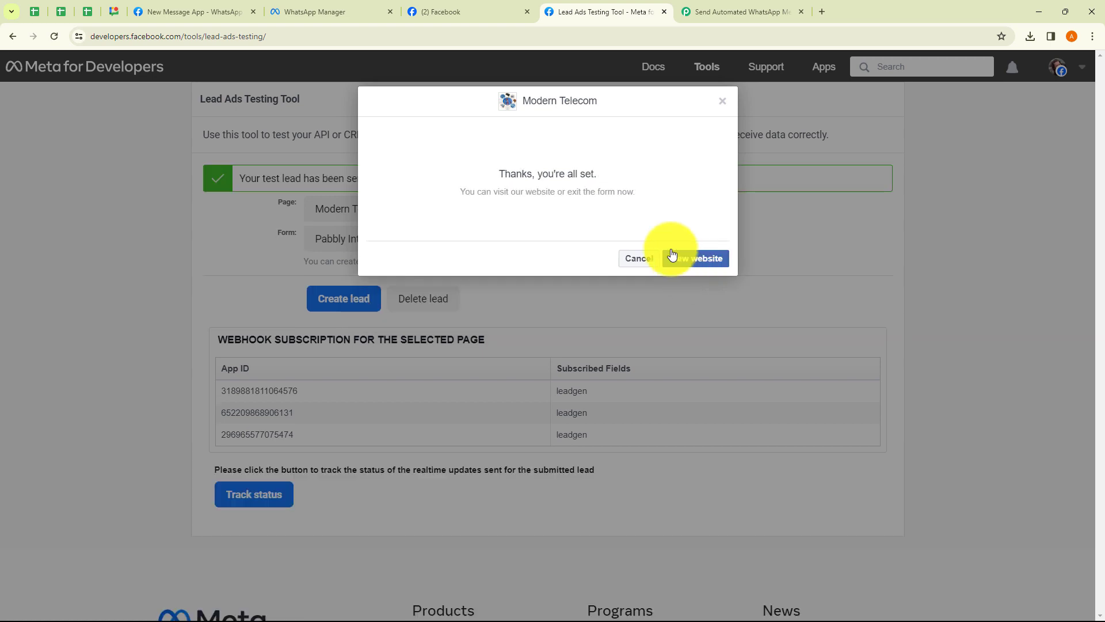
left_click(723, 101)
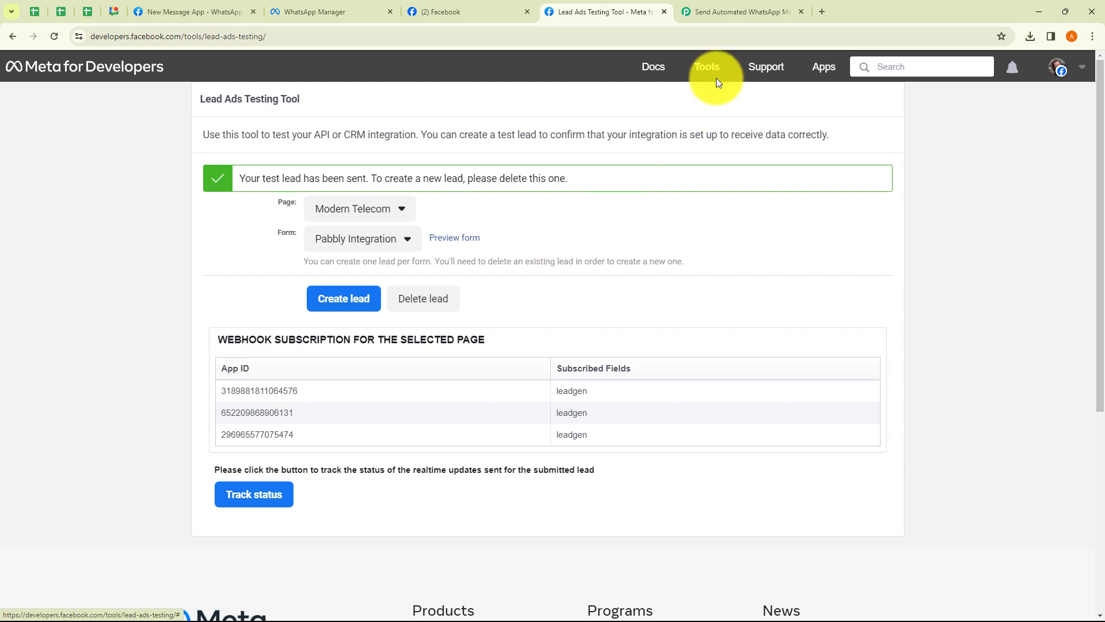
left_click(730, 9)
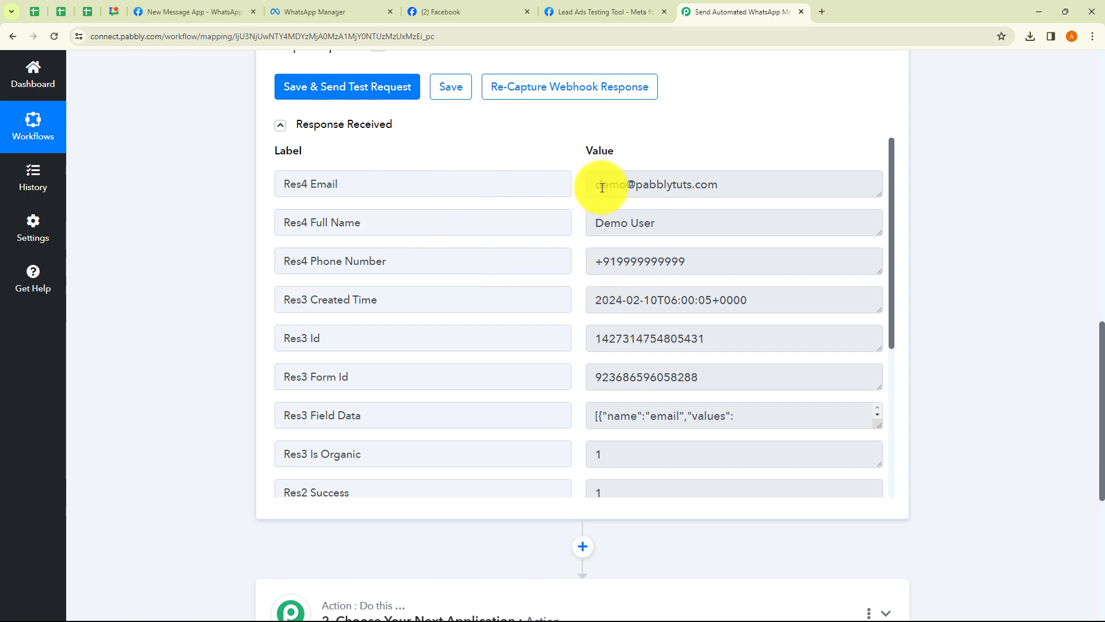
Check the captured email, full name, phone, created time and Field Data, then fold the Facebook Lead Ads trigger
left_click_drag(602, 184, 734, 189)
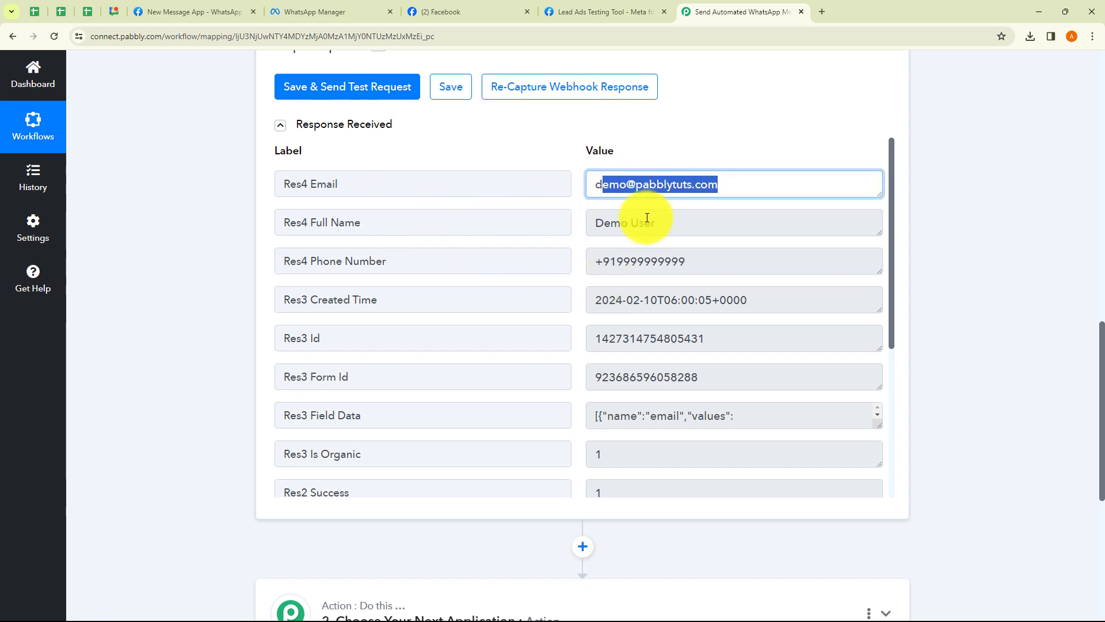
left_click_drag(594, 223, 666, 232)
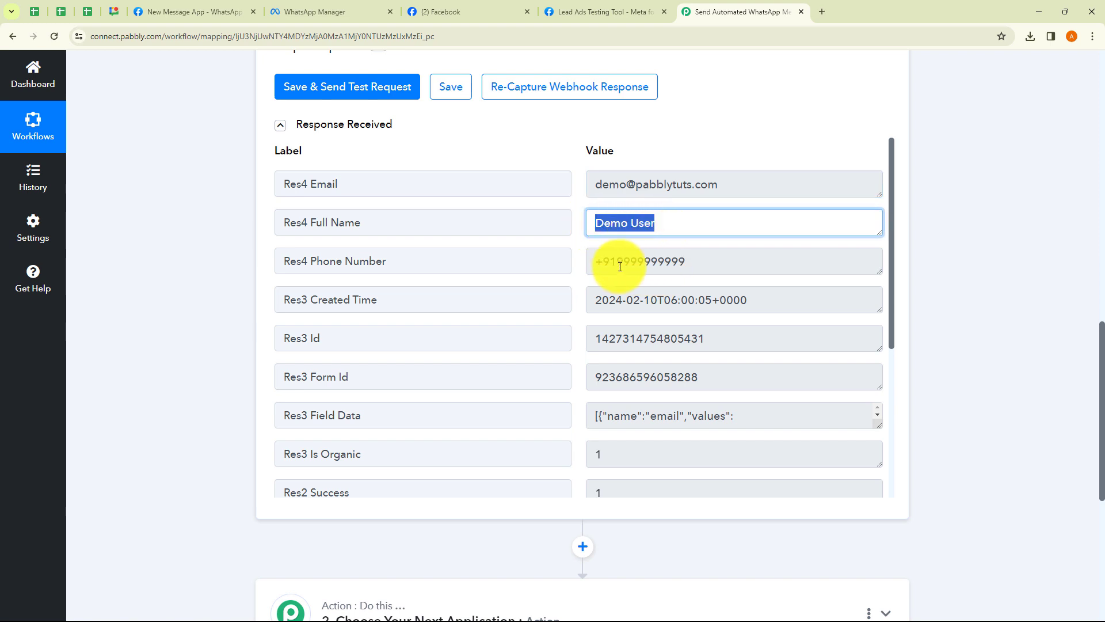
left_click_drag(593, 262, 702, 269)
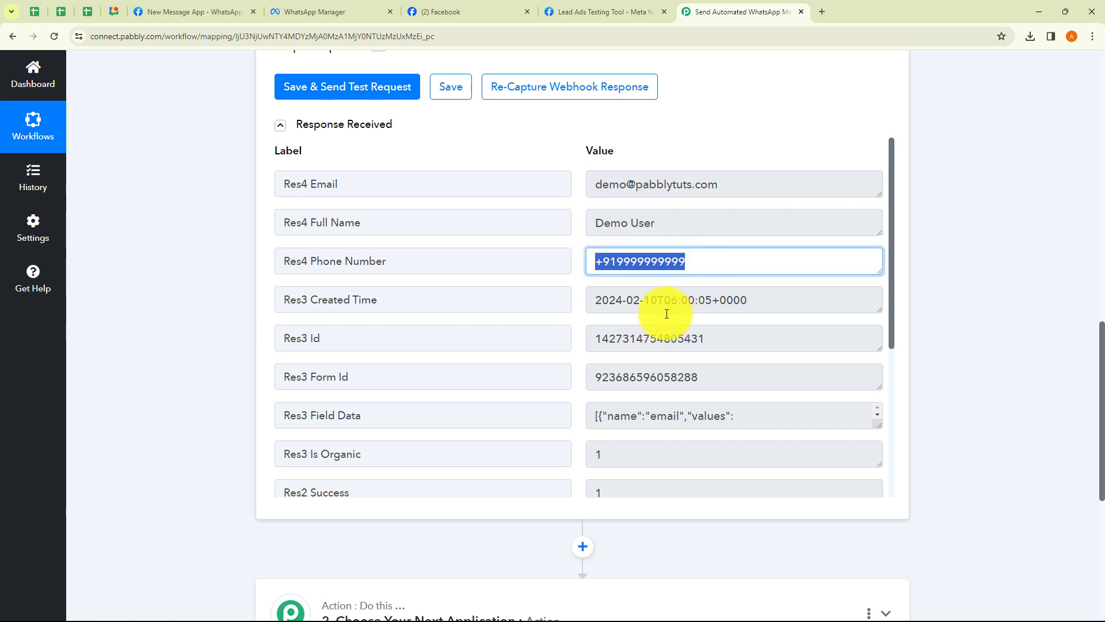
left_click_drag(616, 300, 705, 386)
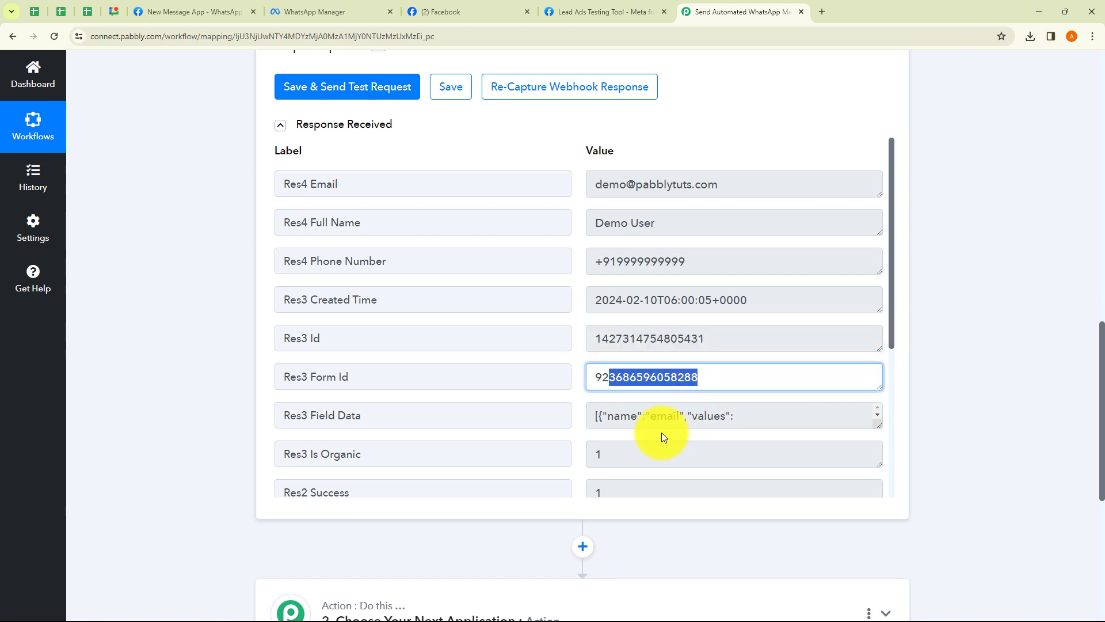
left_click_drag(624, 416, 679, 467)
scroll(679, 468, "down", 5)
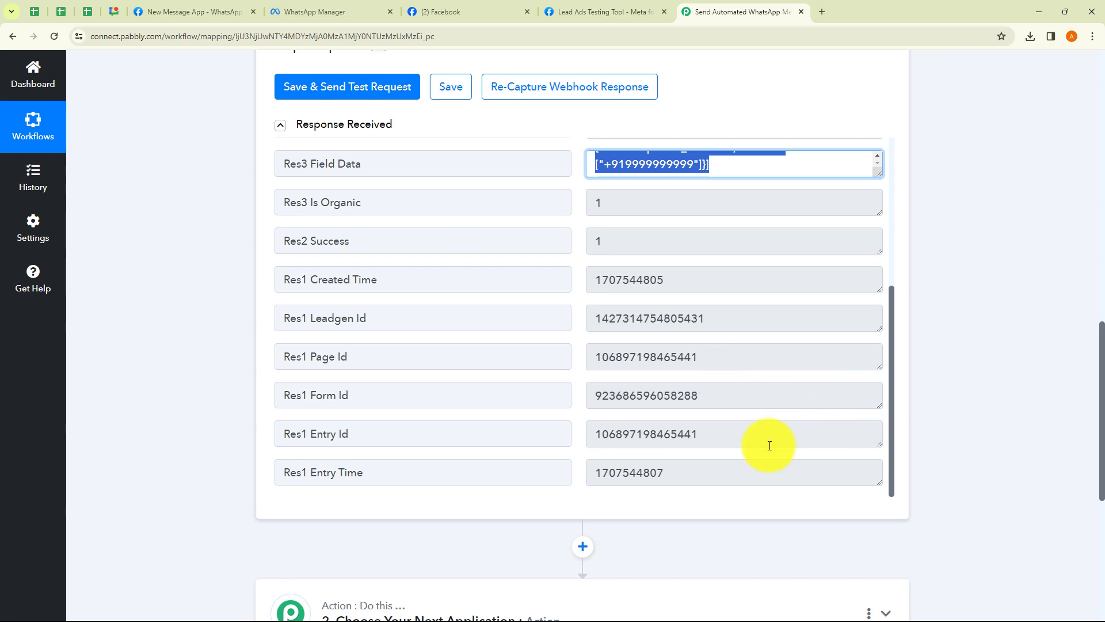
left_click(931, 426)
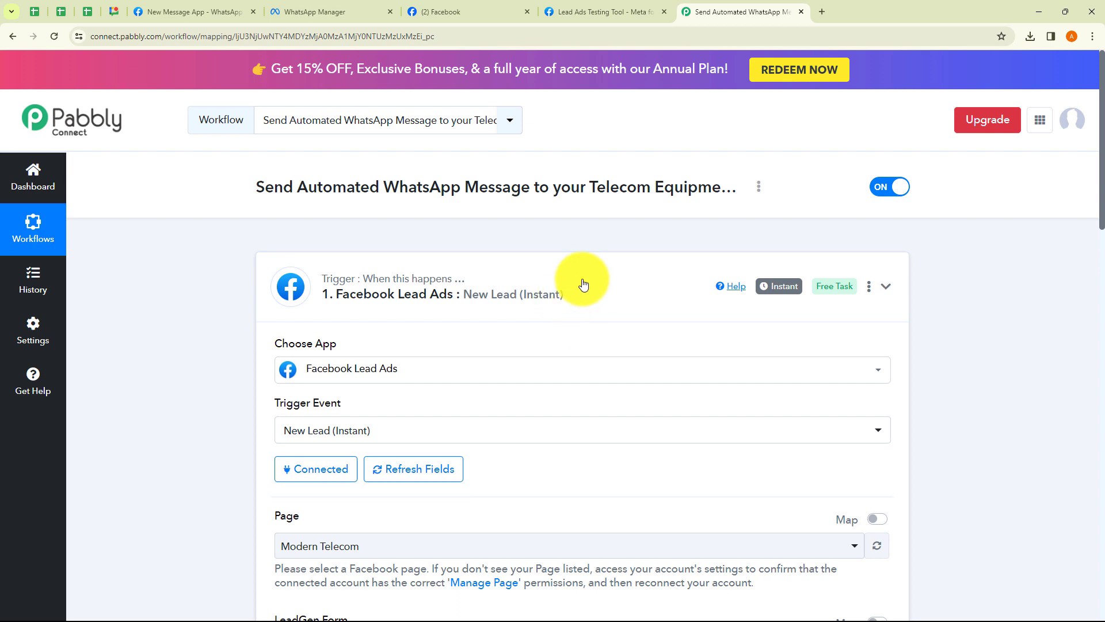
left_click(584, 278)
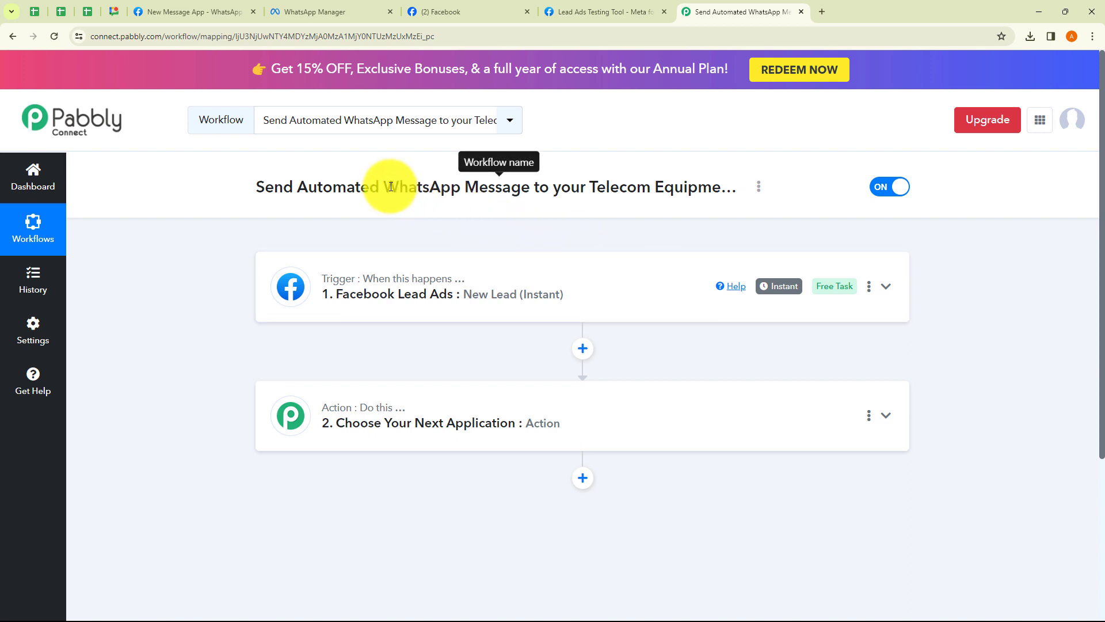
Choose WhatsApp Cloud API as the app for the action step
left_click_drag(384, 189, 541, 193)
left_click(548, 228)
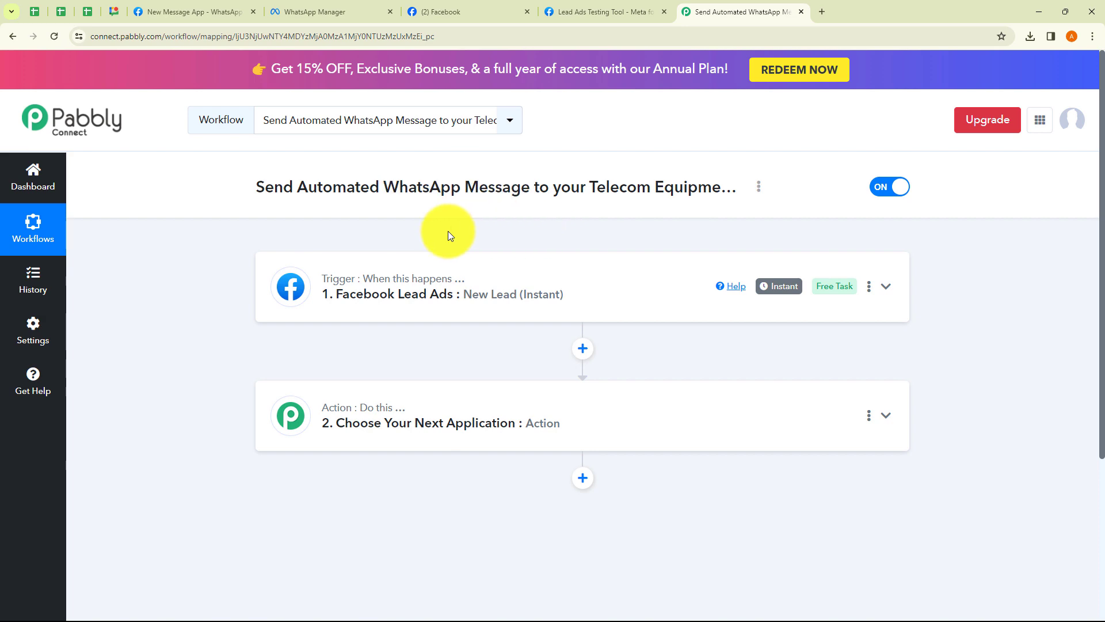
left_click(482, 424)
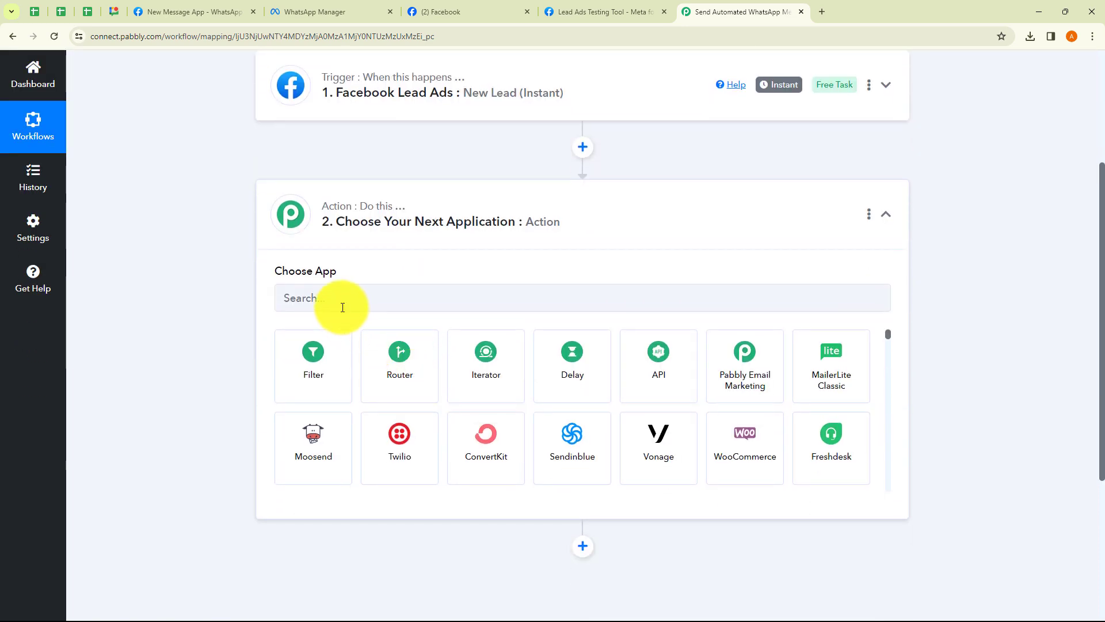
left_click(341, 306)
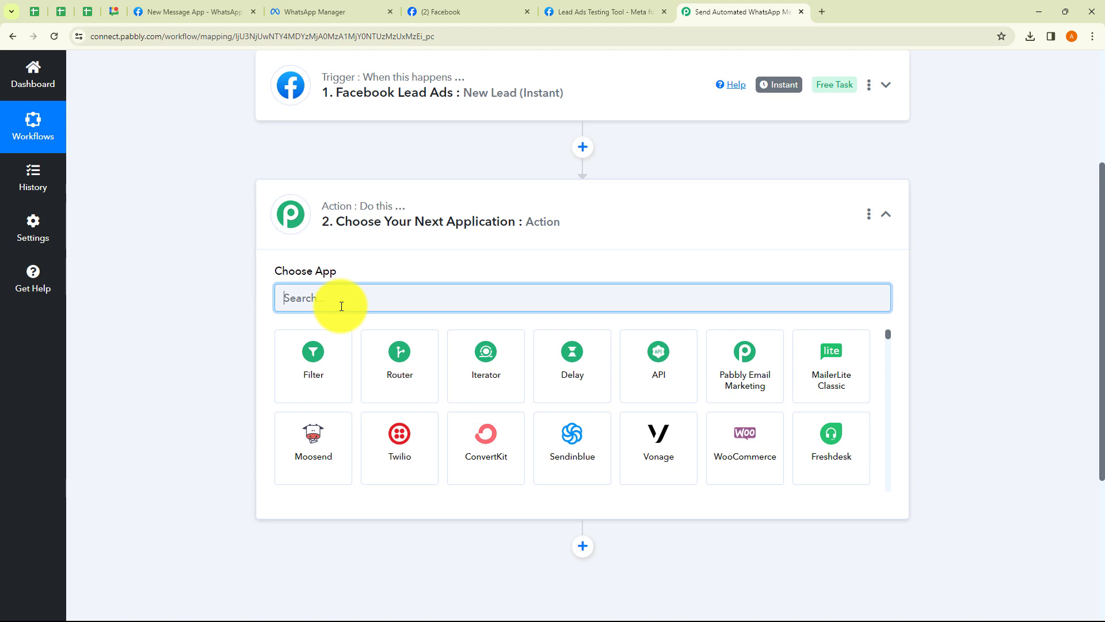
type("Wha")
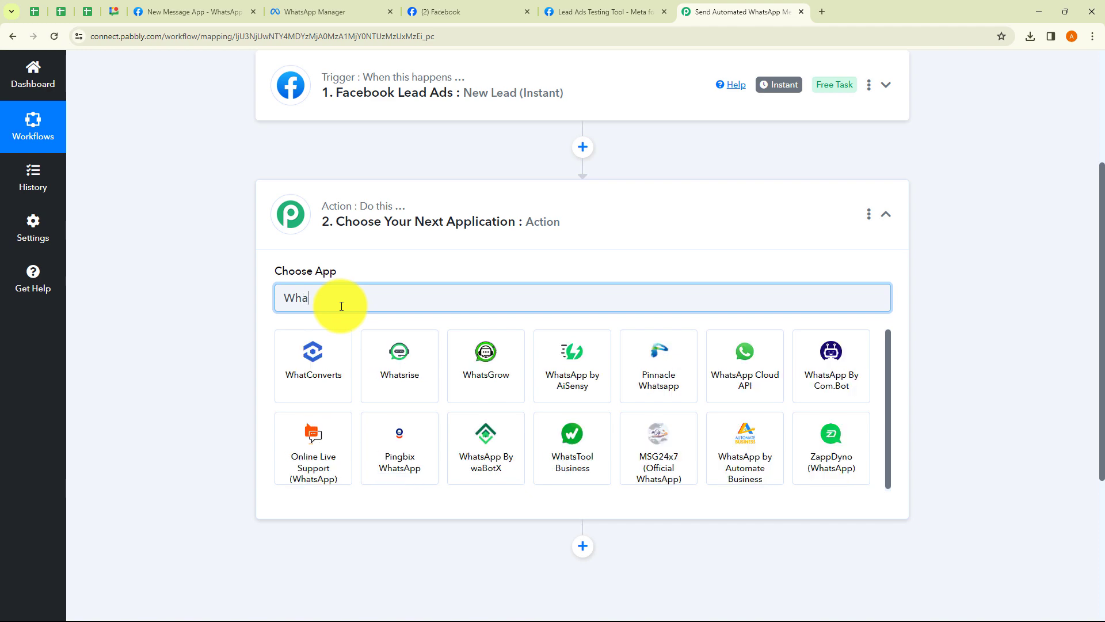
type("tsApp")
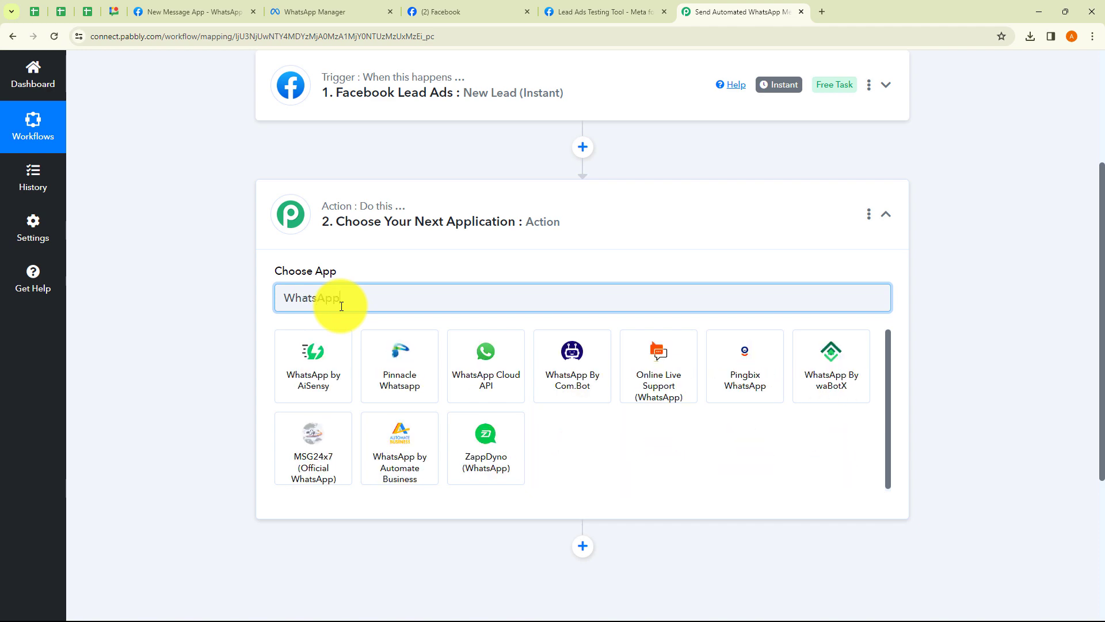
left_click(488, 349)
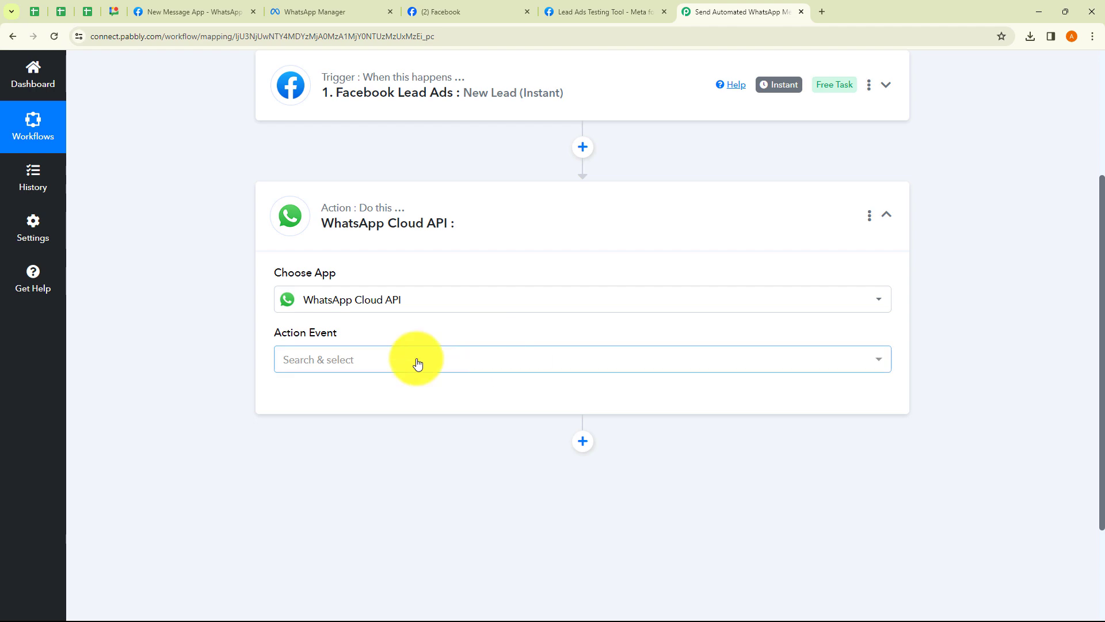
Set the action event to Send Template Message and start connecting a WhatsApp account
left_click(415, 360)
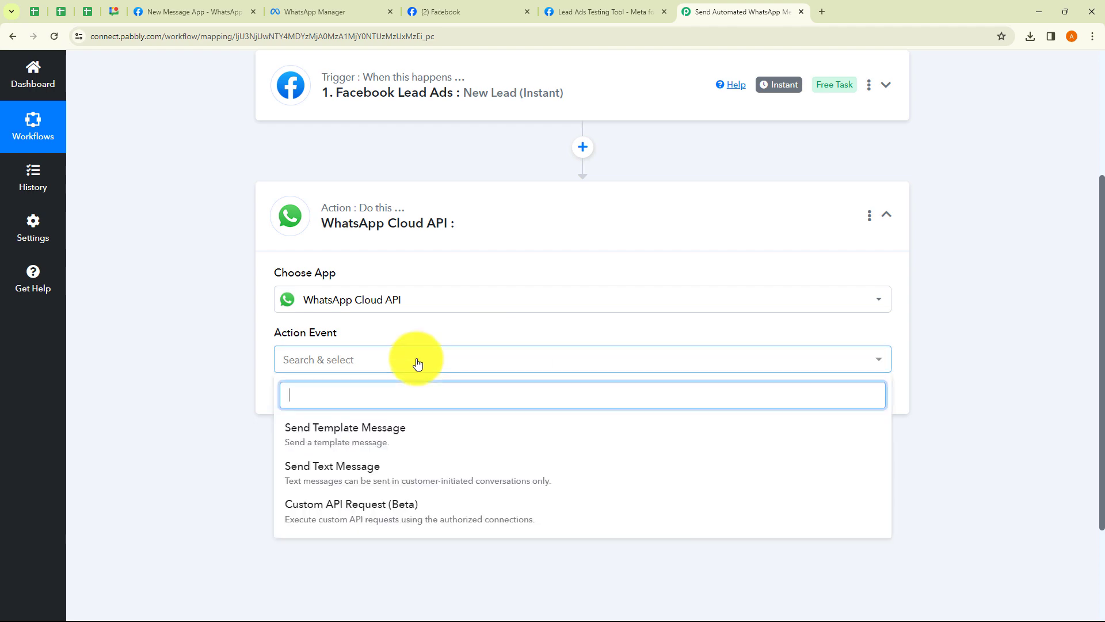
left_click(348, 429)
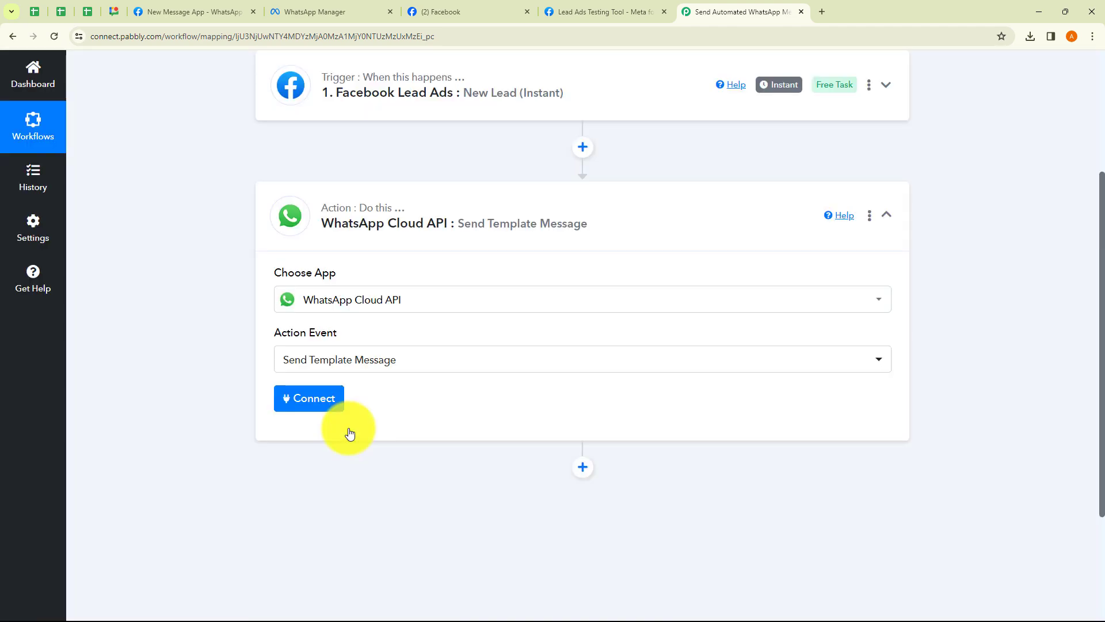
left_click(314, 398)
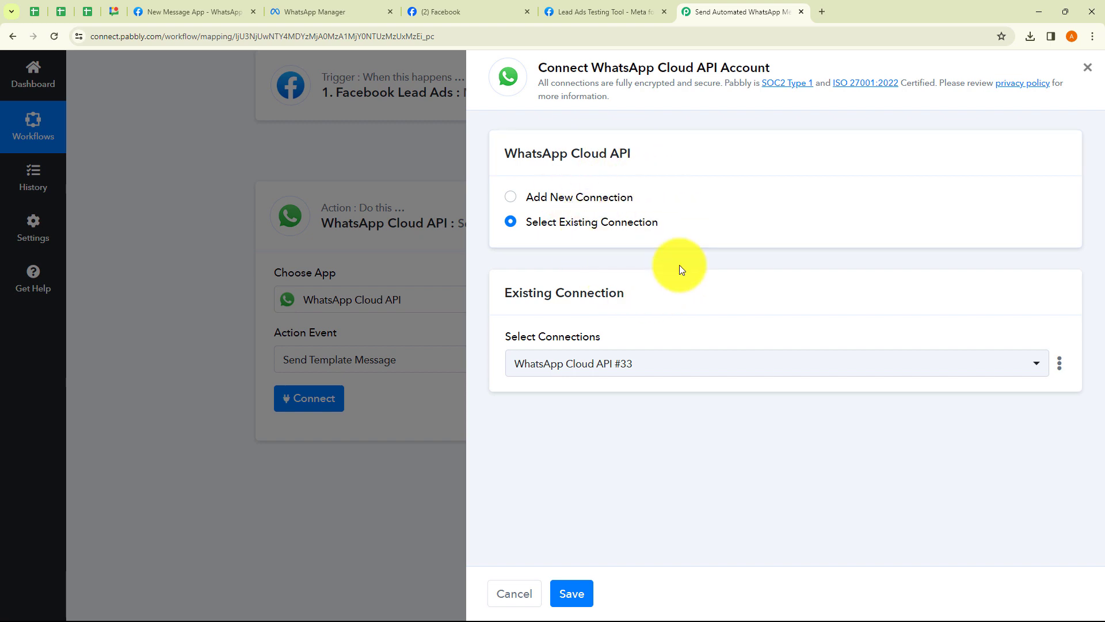
Choose Add New Connection instead of existing #33, bringing up the empty WhatsApp Cloud API #34 form
left_click(511, 198)
left_click(510, 224)
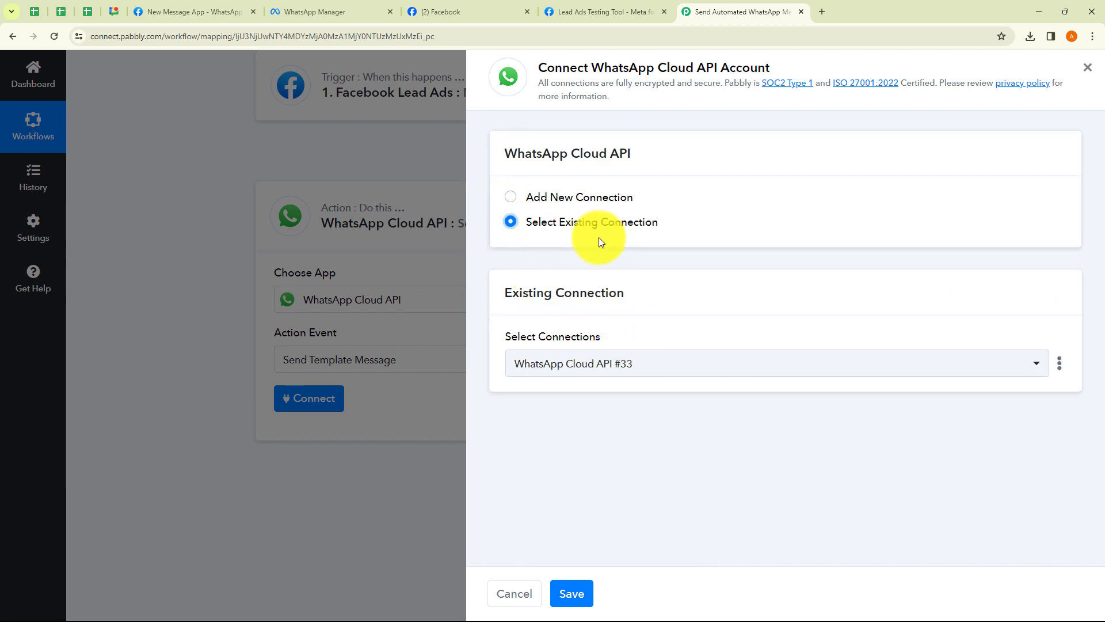
left_click(624, 369)
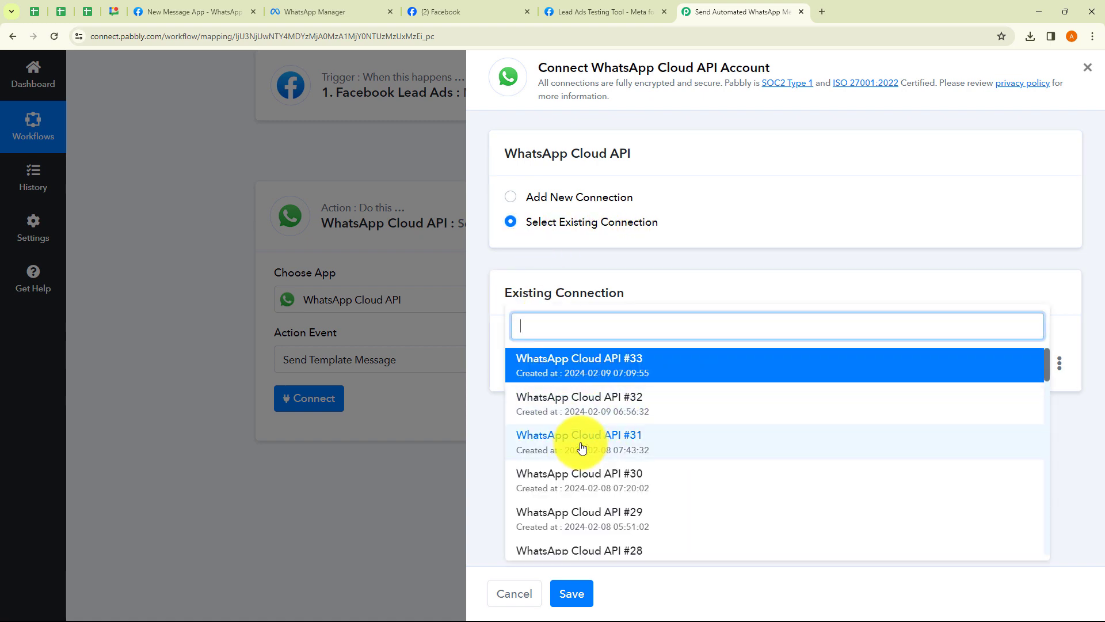
left_click(486, 430)
left_click(510, 198)
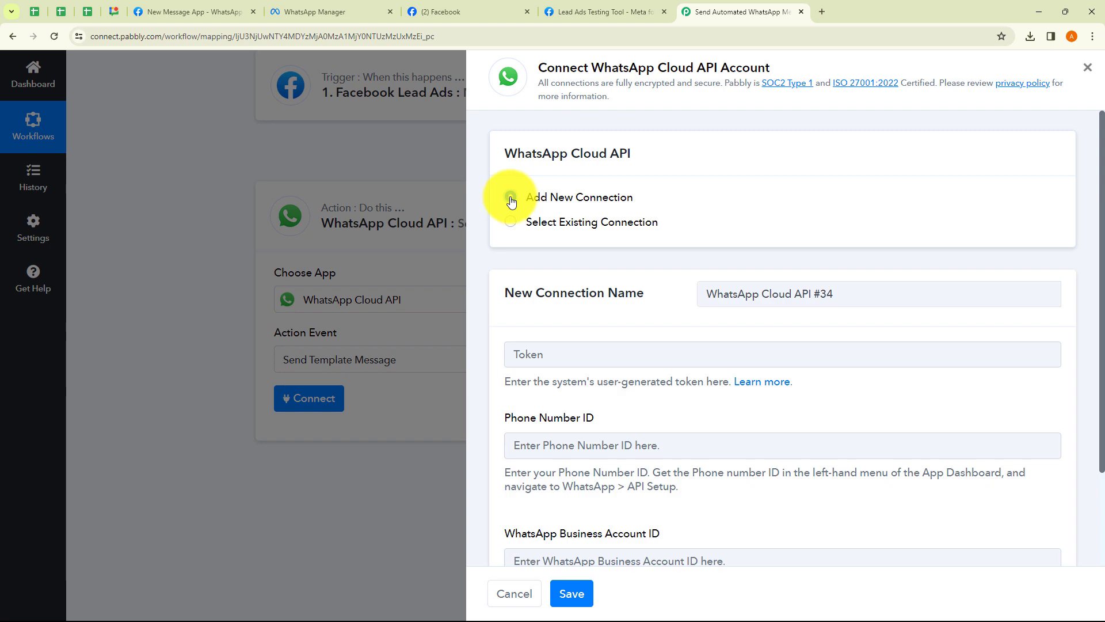
scroll(500, 252, "down", 3)
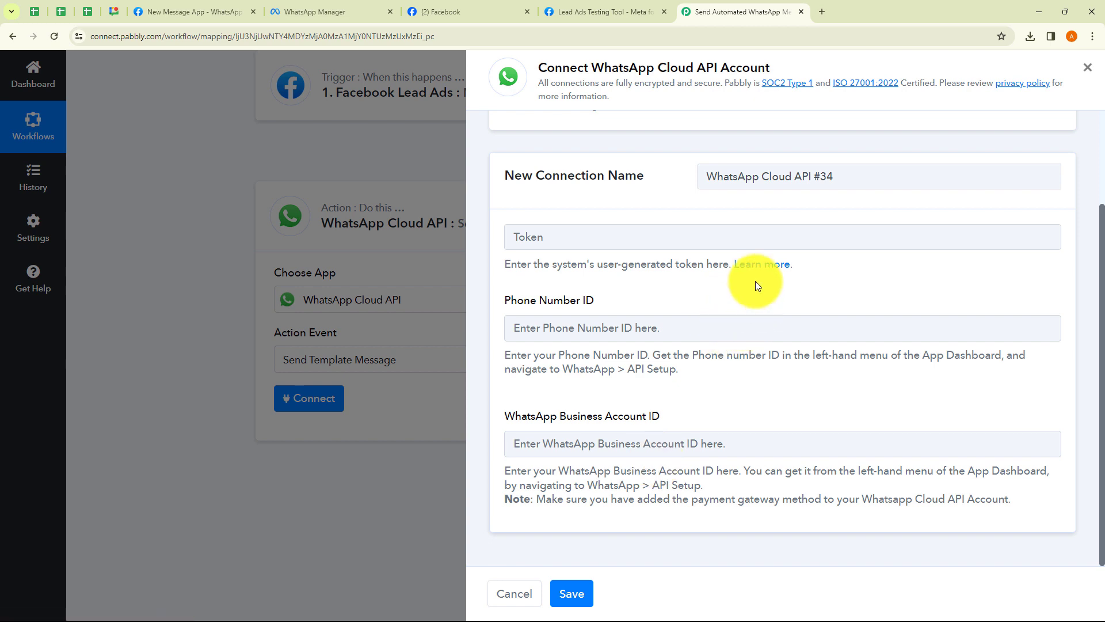
left_click(757, 266)
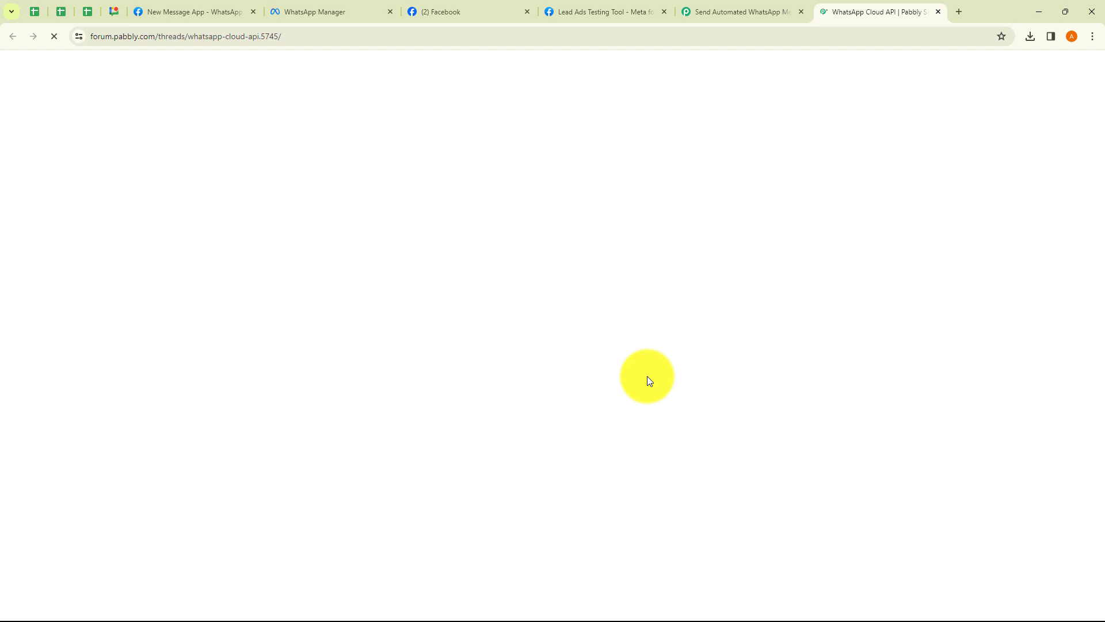
scroll(475, 348, "down", 8)
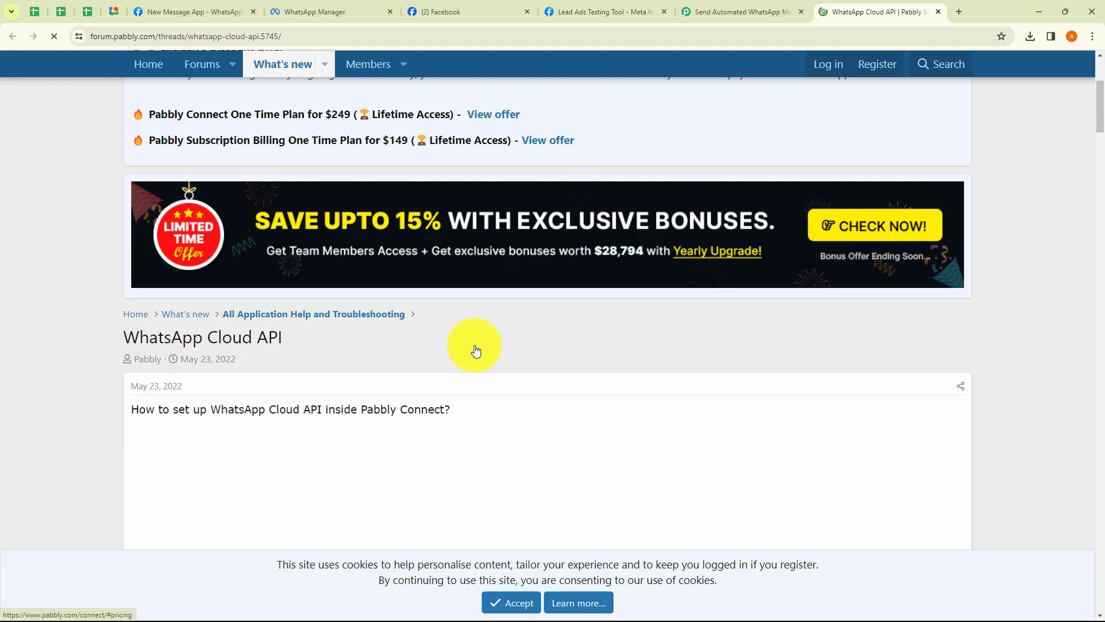
scroll(475, 347, "down", 1)
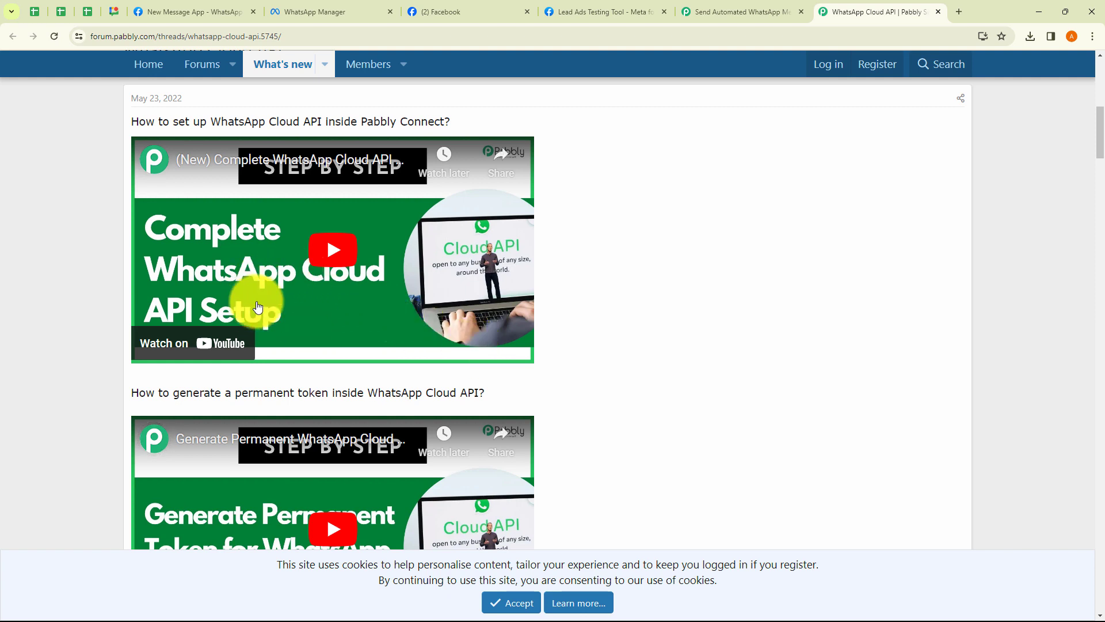
scroll(380, 323, "down", 2)
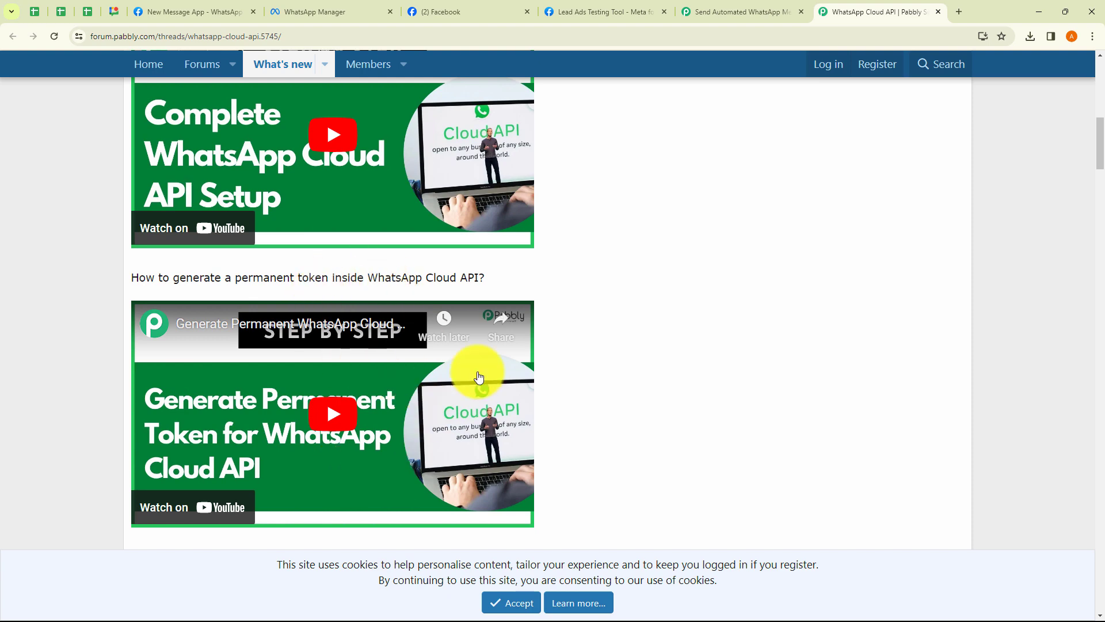
left_click(939, 13)
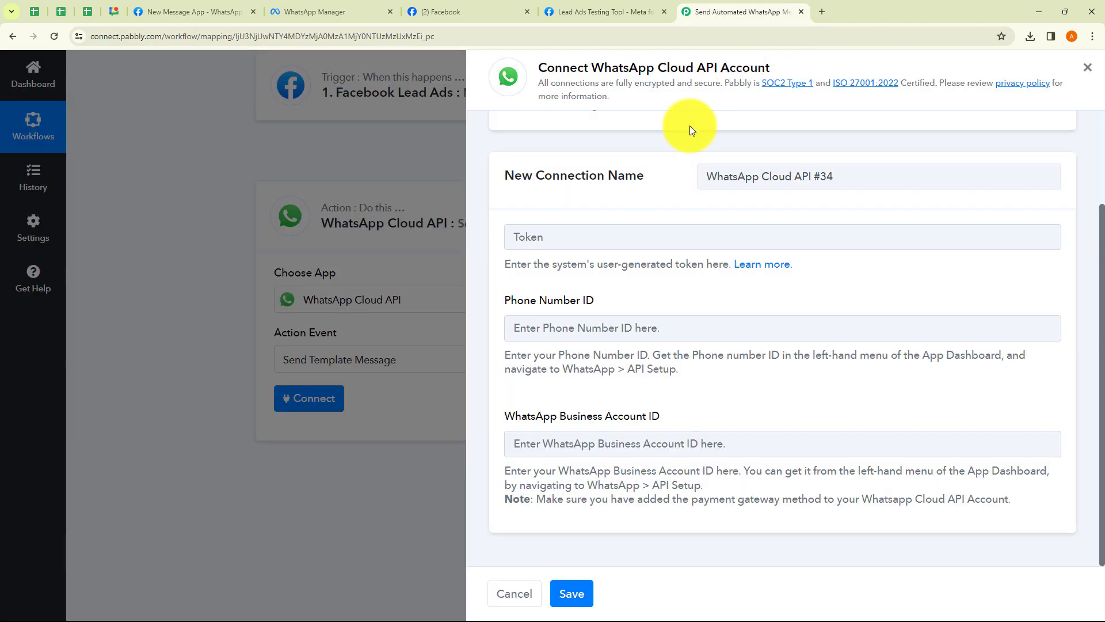
Copy the temporary access token from Meta API Setup into the Token field
left_click(209, 11)
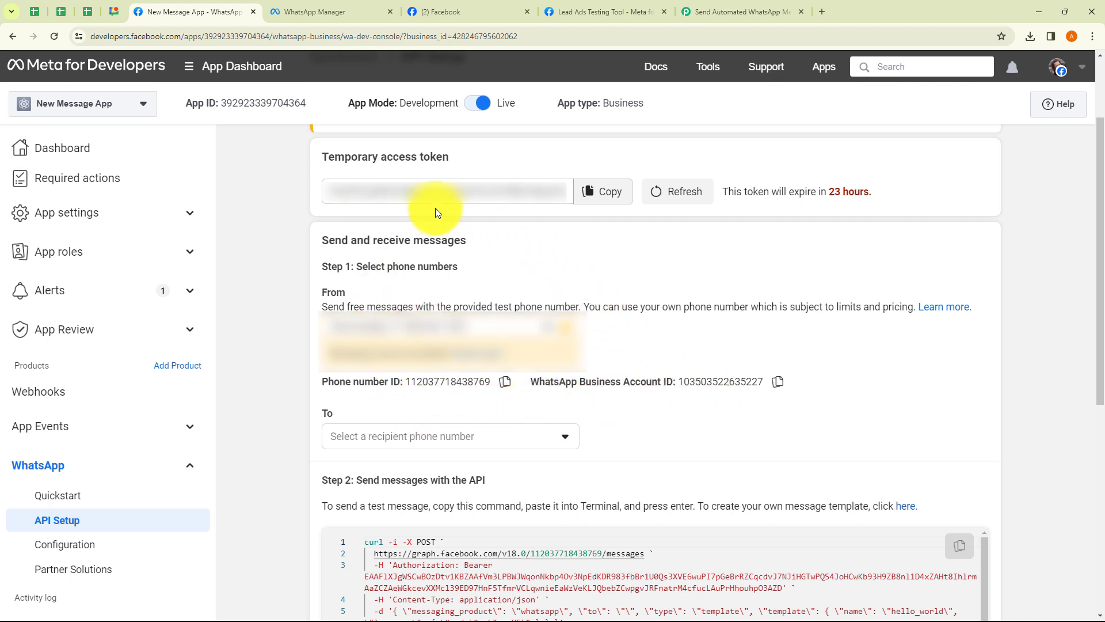
left_click(592, 194)
left_click(712, 12)
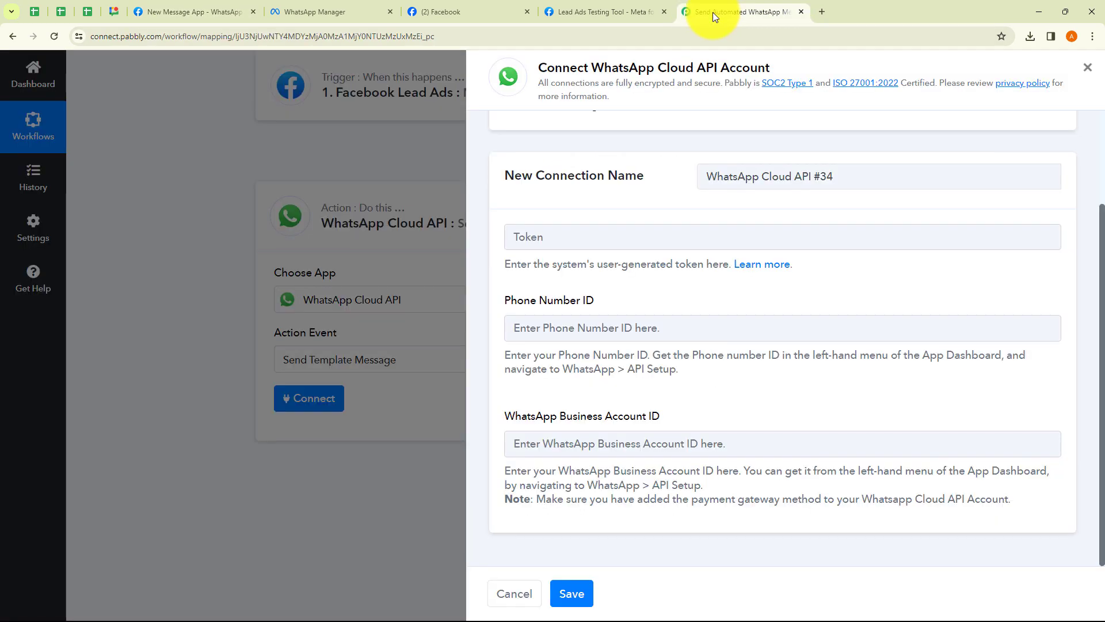
left_click(568, 245)
key("ctrl+v")
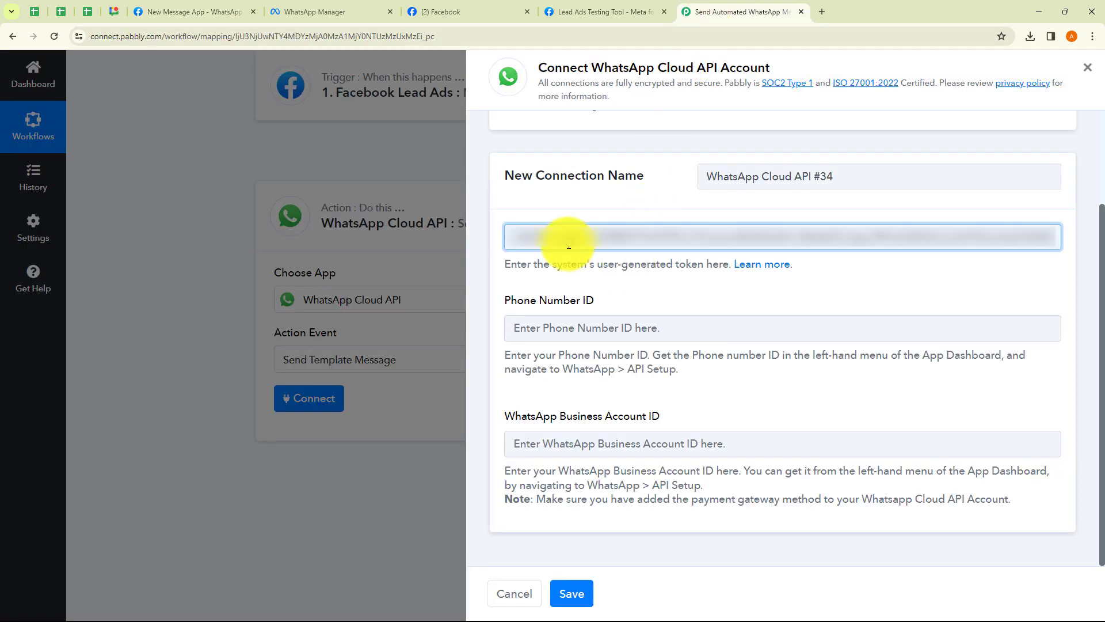
Copy the Phone number ID from Meta API Setup into the Phone Number ID field
left_click(568, 328)
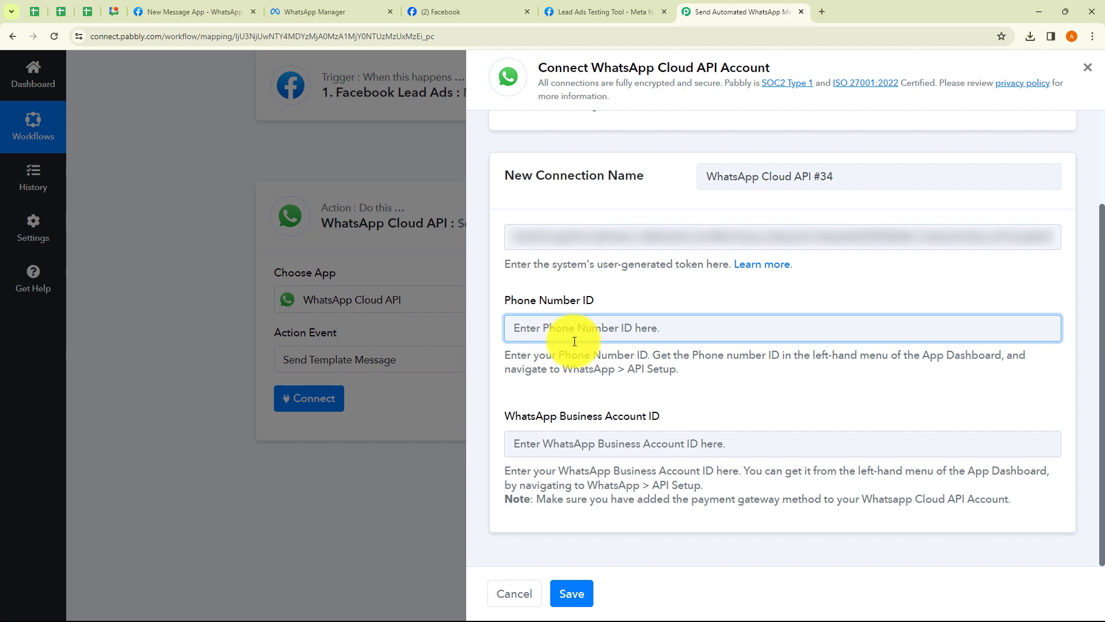
left_click(216, 11)
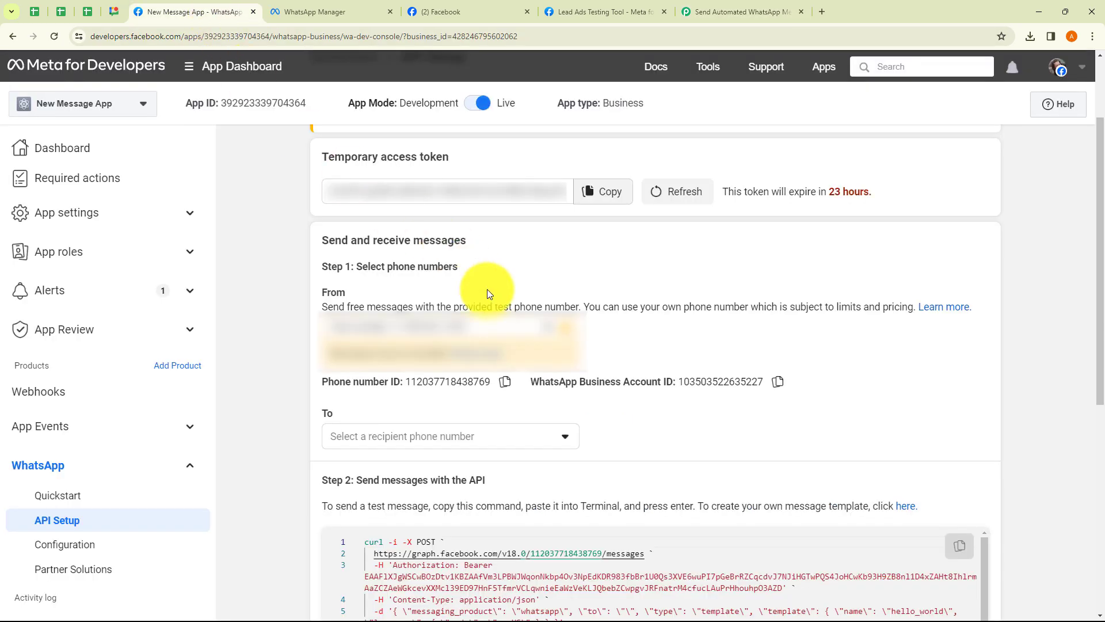
left_click(506, 382)
left_click(726, 9)
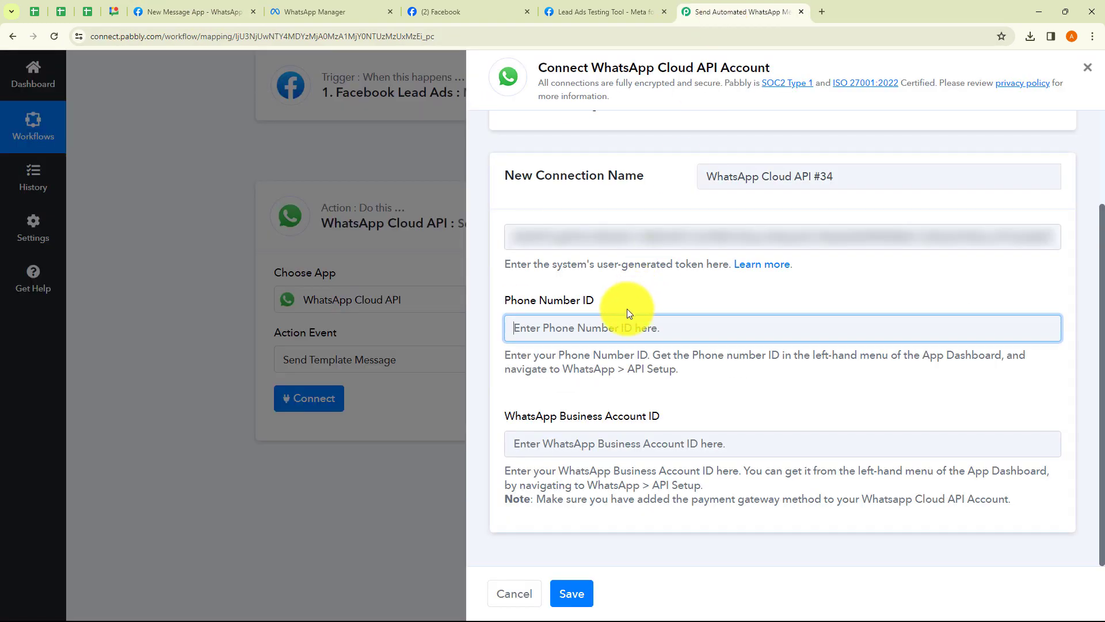
key("ctrl+v")
Fill in the WhatsApp Business Account ID from Meta API Setup and save the connection
left_click(572, 444)
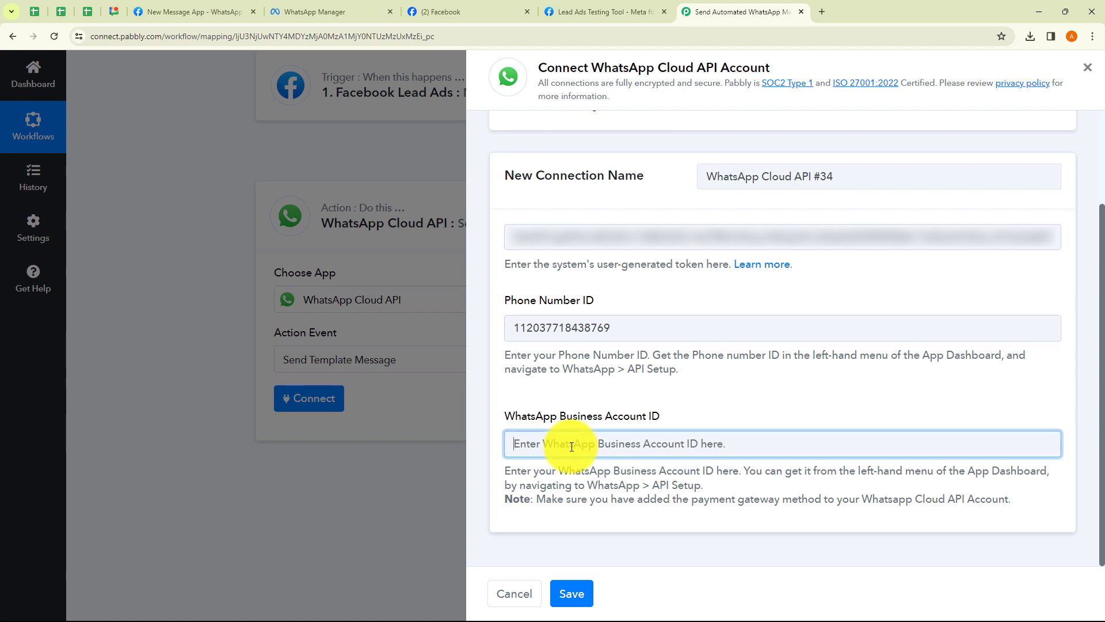
left_click(190, 11)
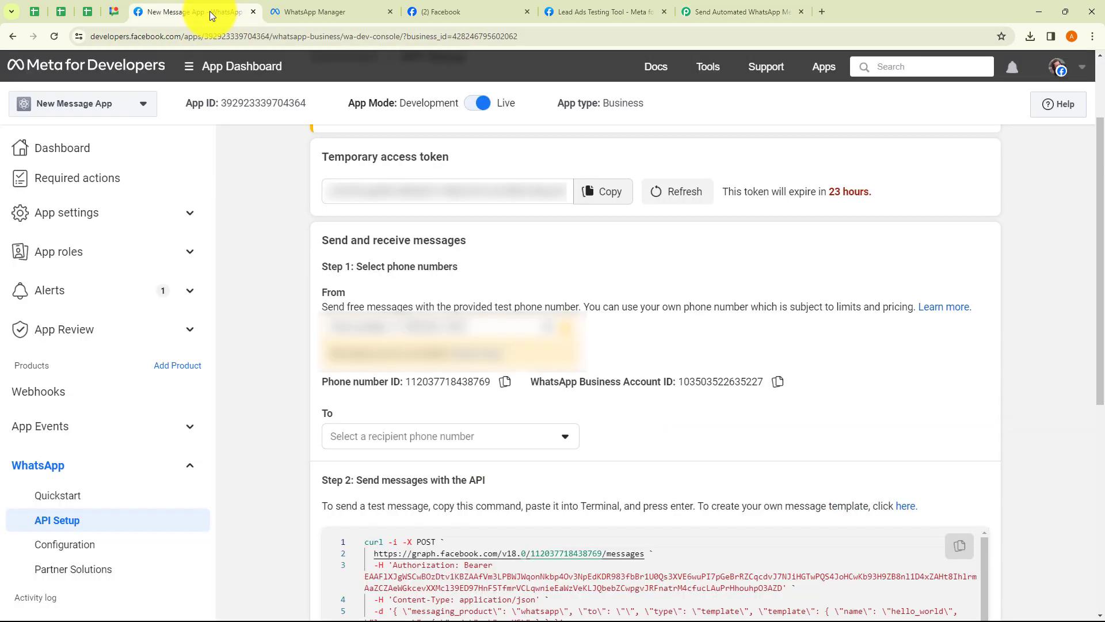
left_click(778, 382)
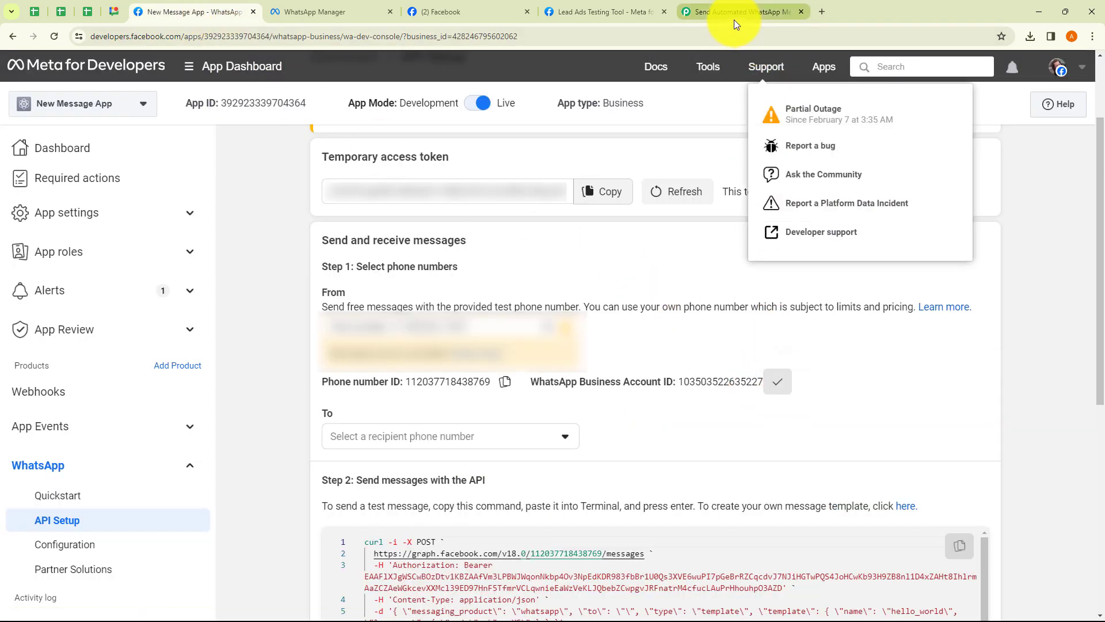
left_click(734, 14)
key("ctrl+v")
left_click(683, 390)
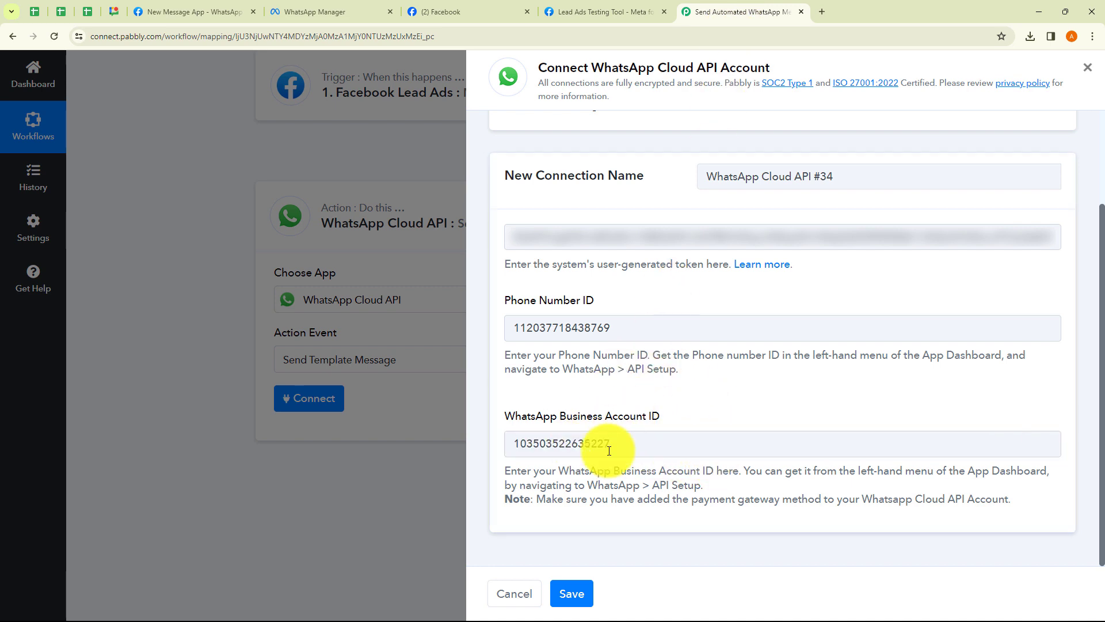
left_click(573, 593)
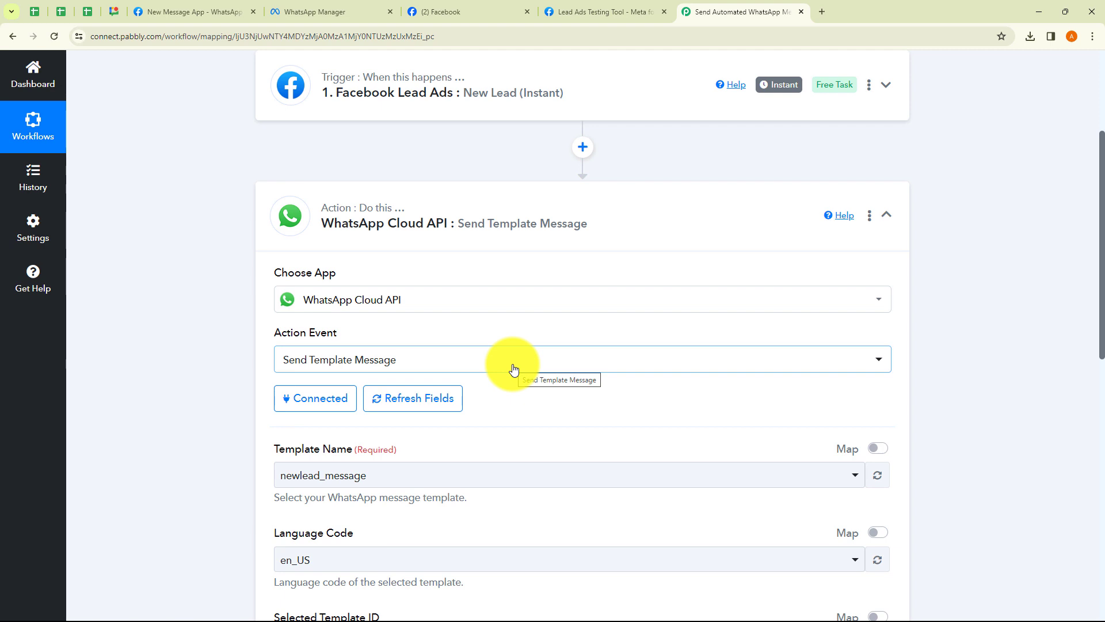
Review the template settings and compare with the newlead_message template in WhatsApp Manager
scroll(515, 369, "down", 2)
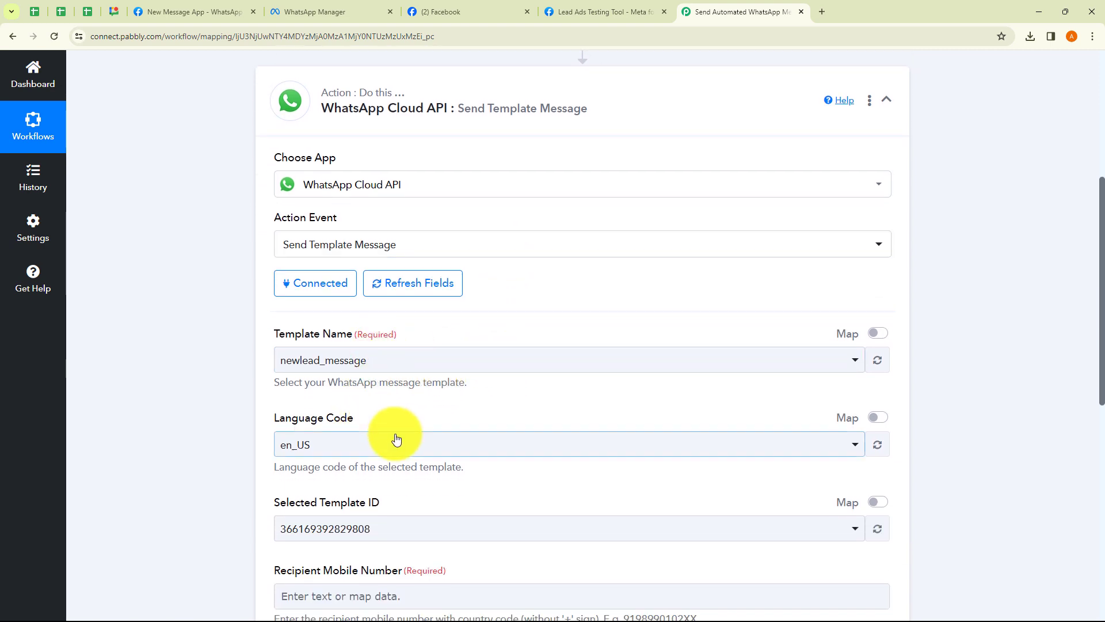
scroll(396, 439, "down", 3)
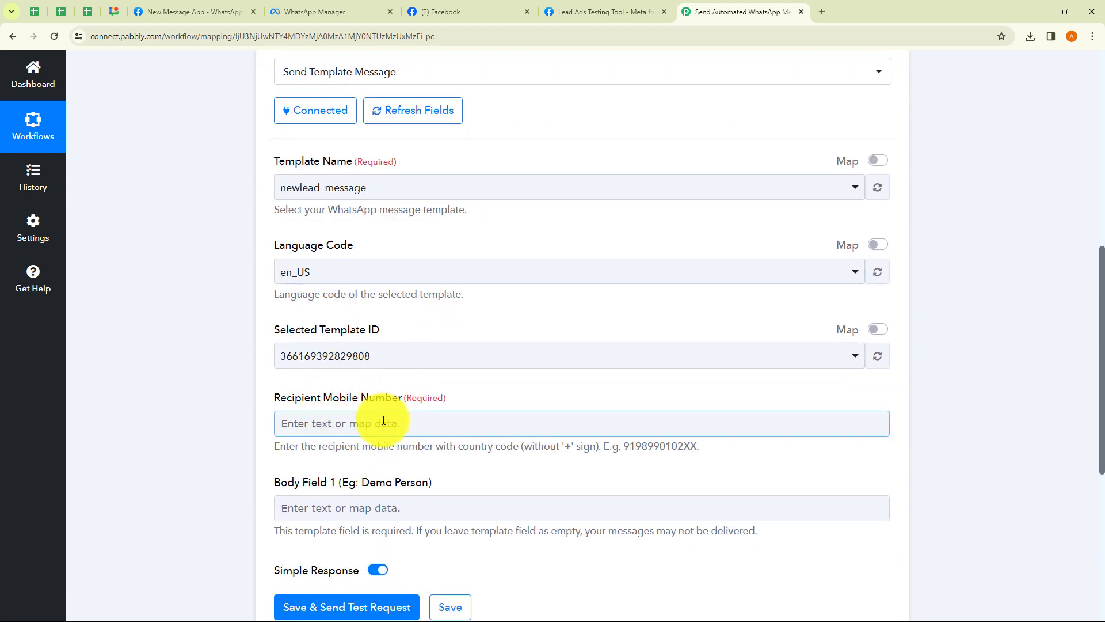
scroll(418, 443, "up", 1)
scroll(417, 440, "up", 1)
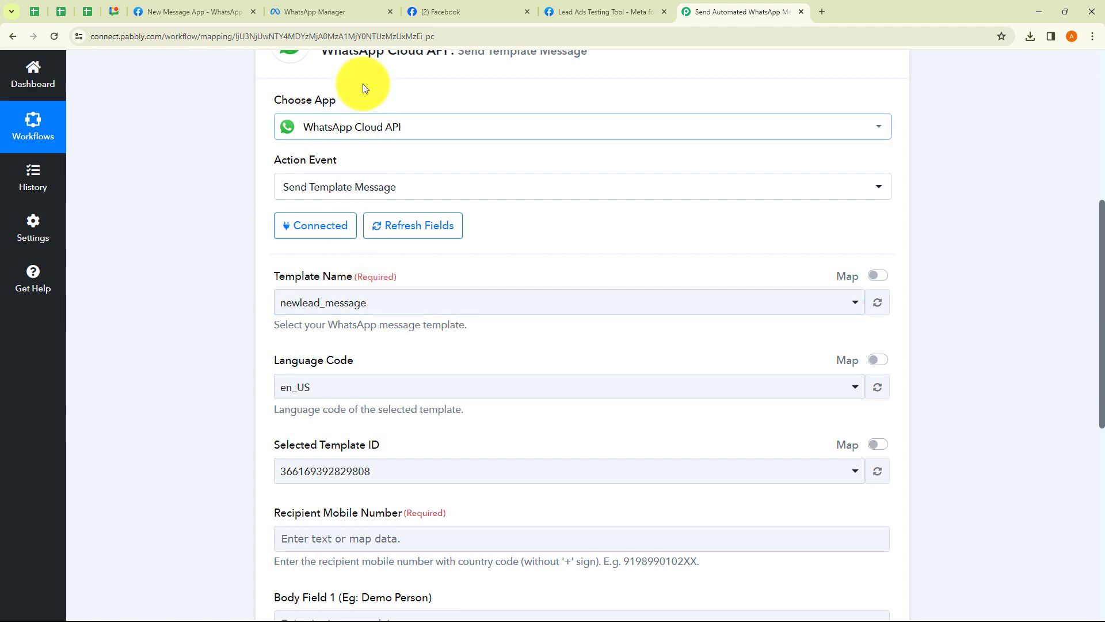
left_click(325, 16)
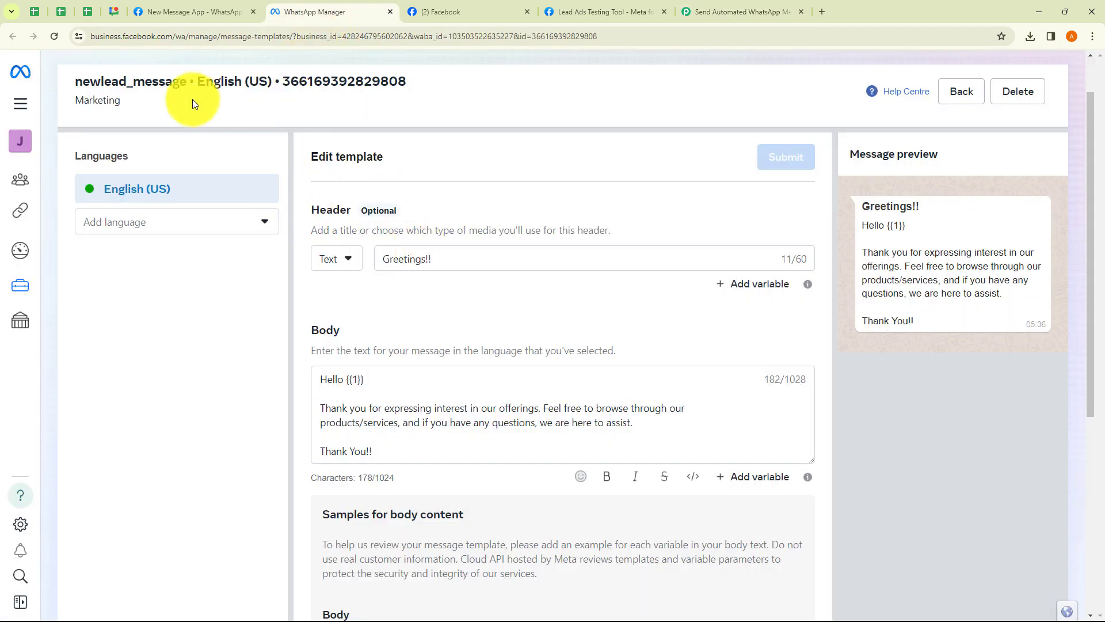
left_click(726, 17)
Select newlead_message as Template Name and confirm its en_US language in WhatsApp Manager
left_click(374, 312)
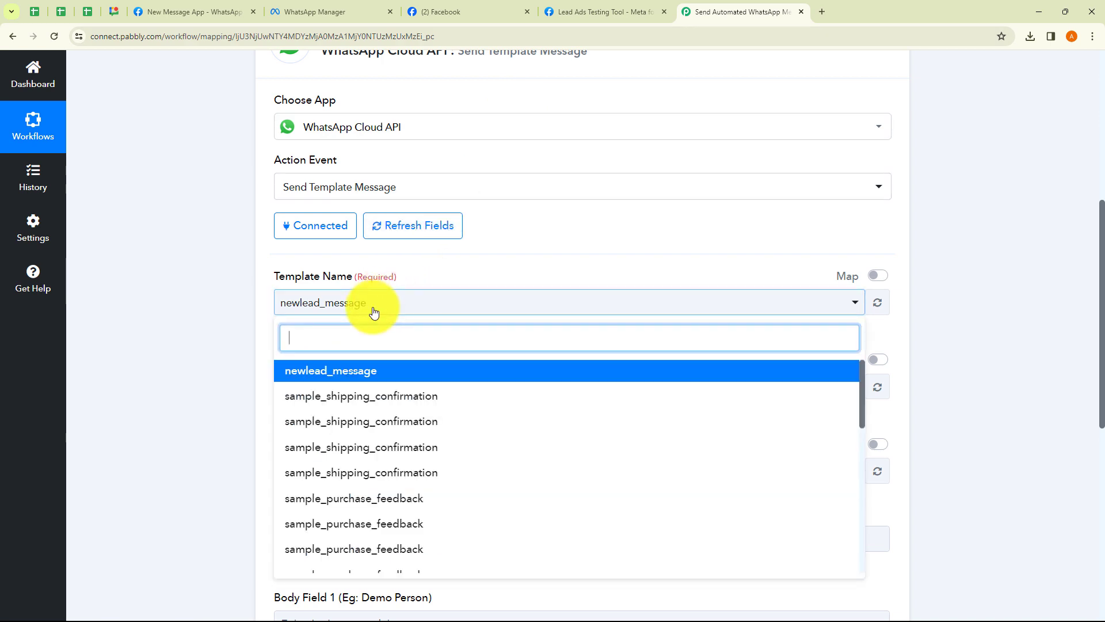
left_click(353, 377)
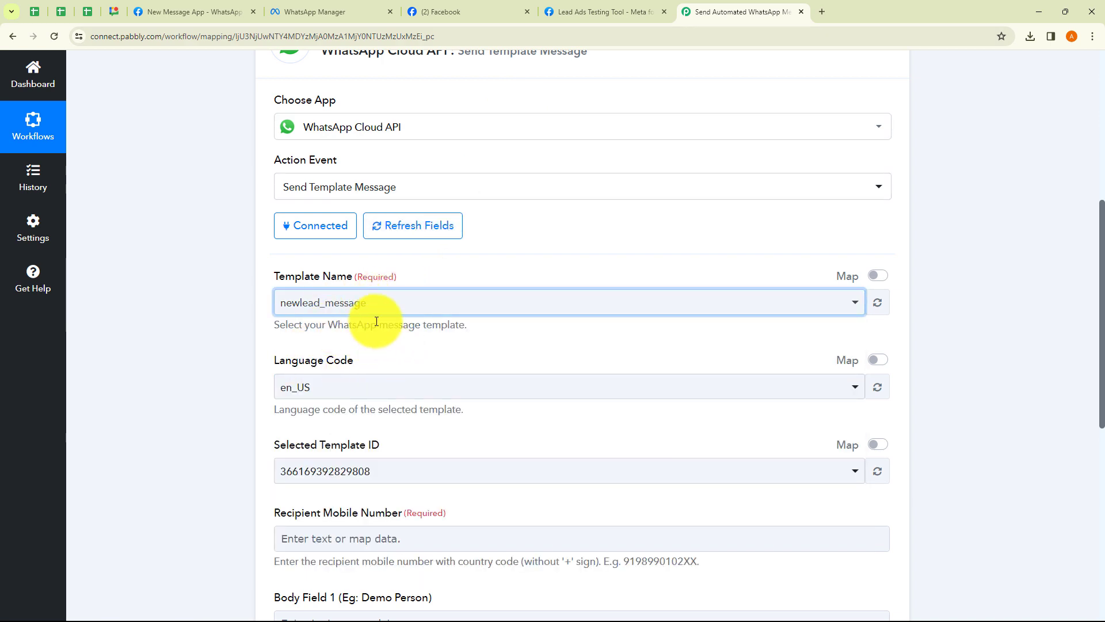
scroll(377, 321, "down", 2)
left_click(297, 277)
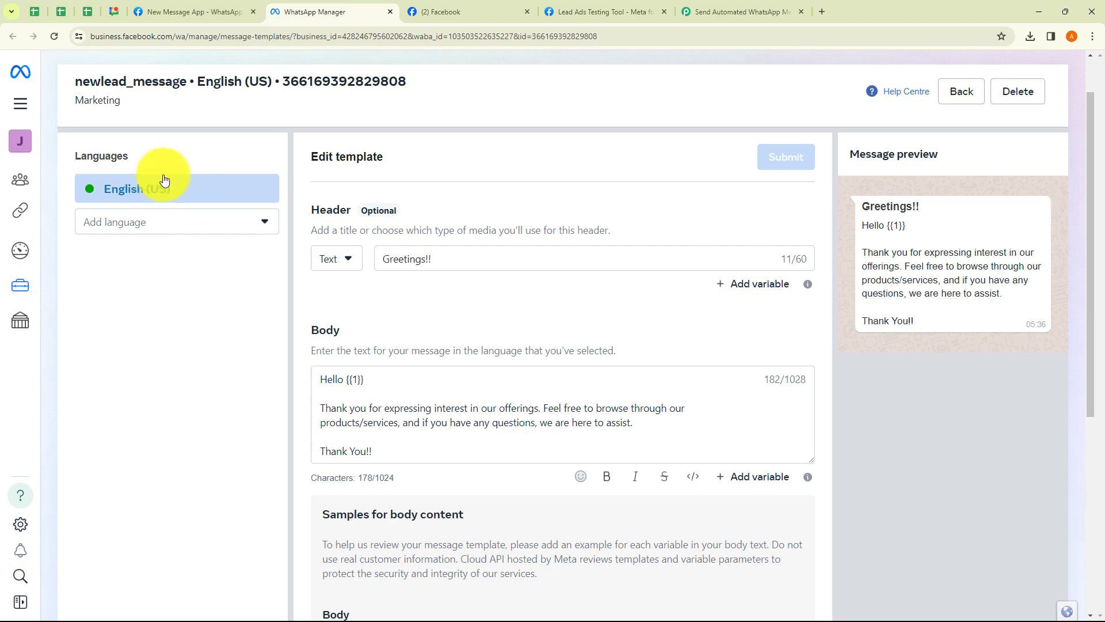
left_click(726, 12)
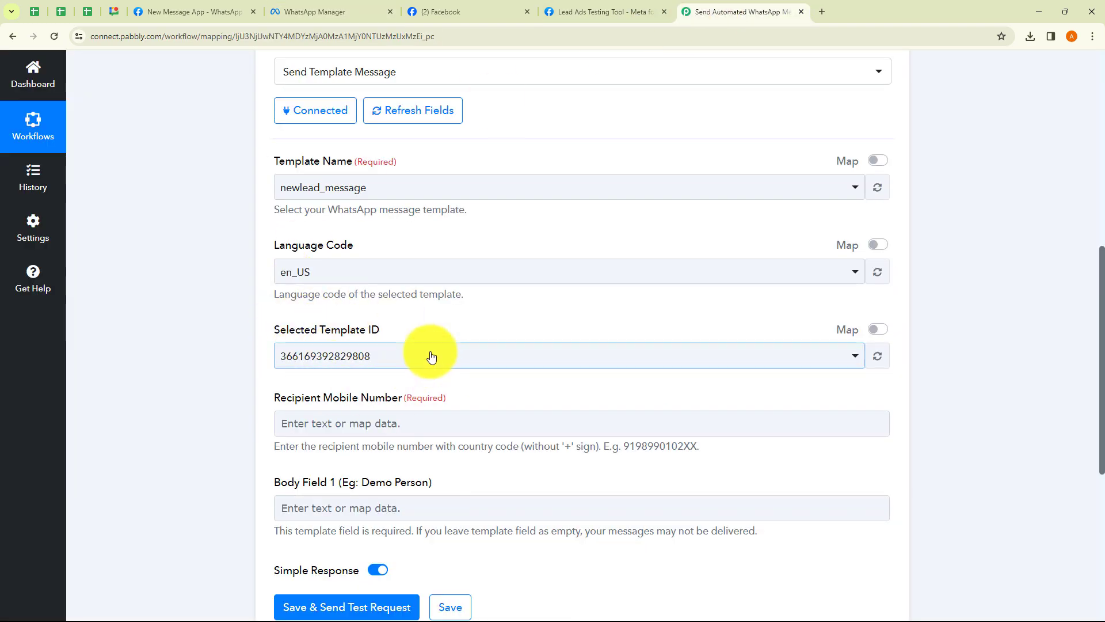
scroll(432, 357, "down", 1)
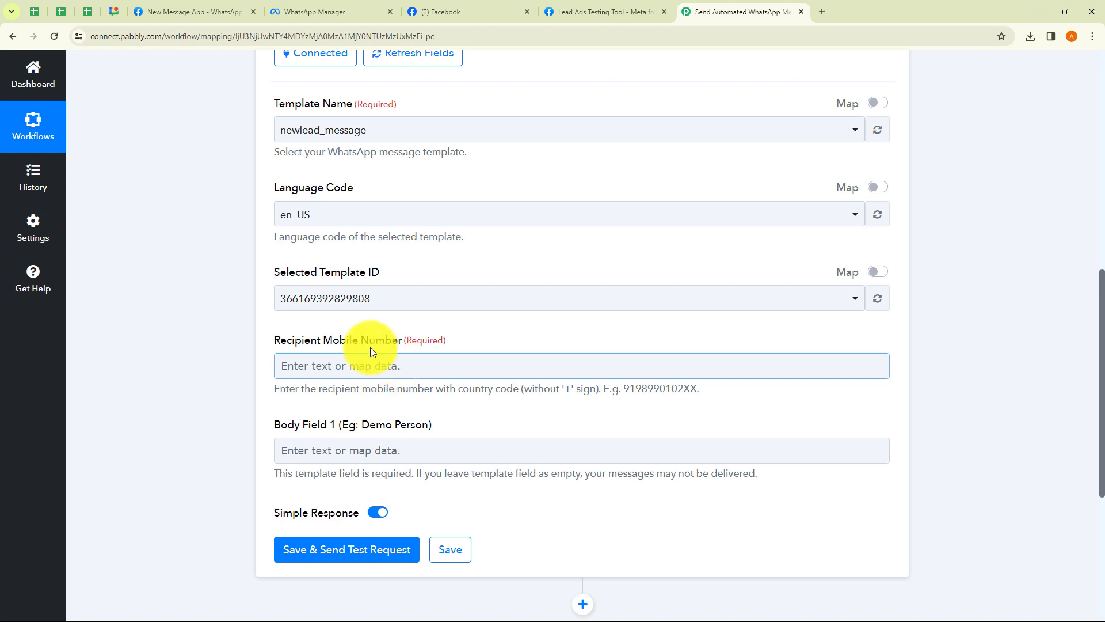
Map the Facebook Lead Ads Phone Number field into Recipient Mobile Number
left_click(355, 369)
left_click(340, 471)
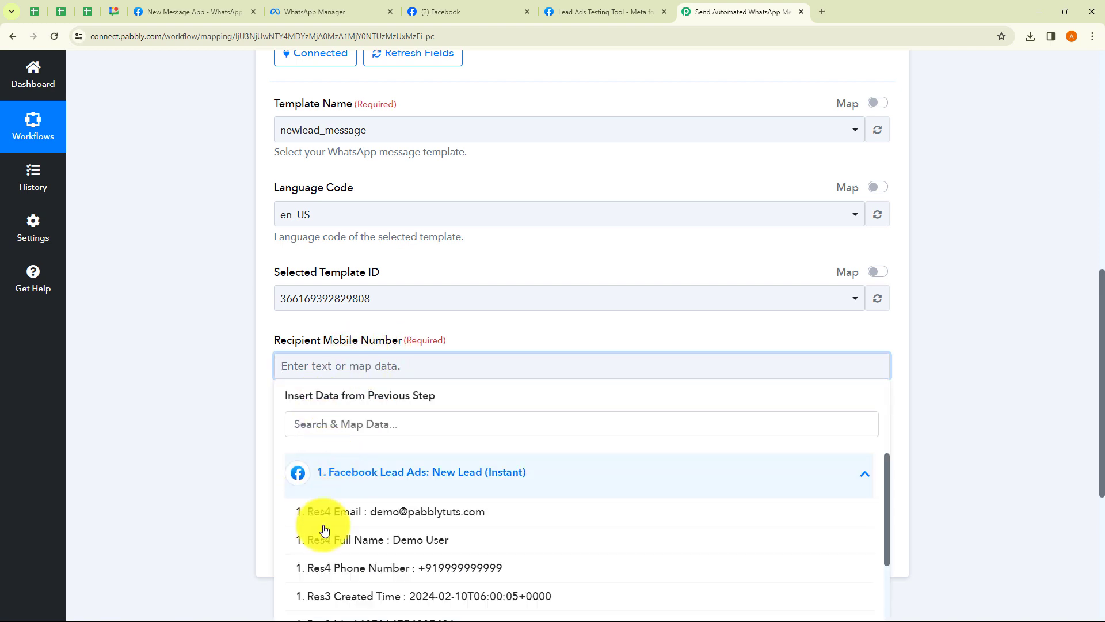
left_click(439, 569)
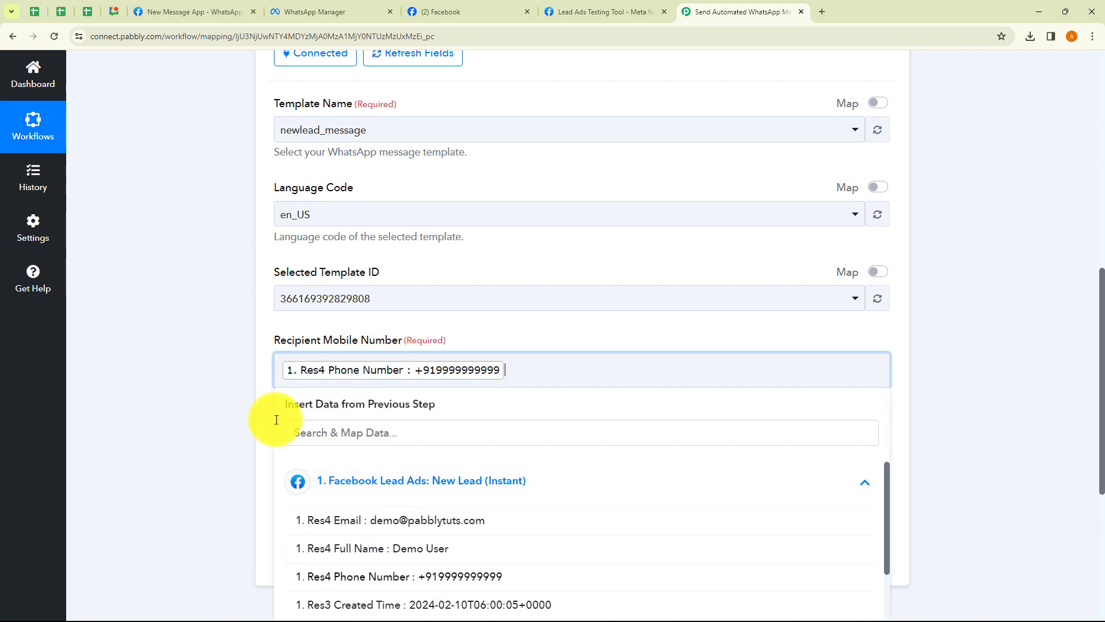
left_click(236, 398)
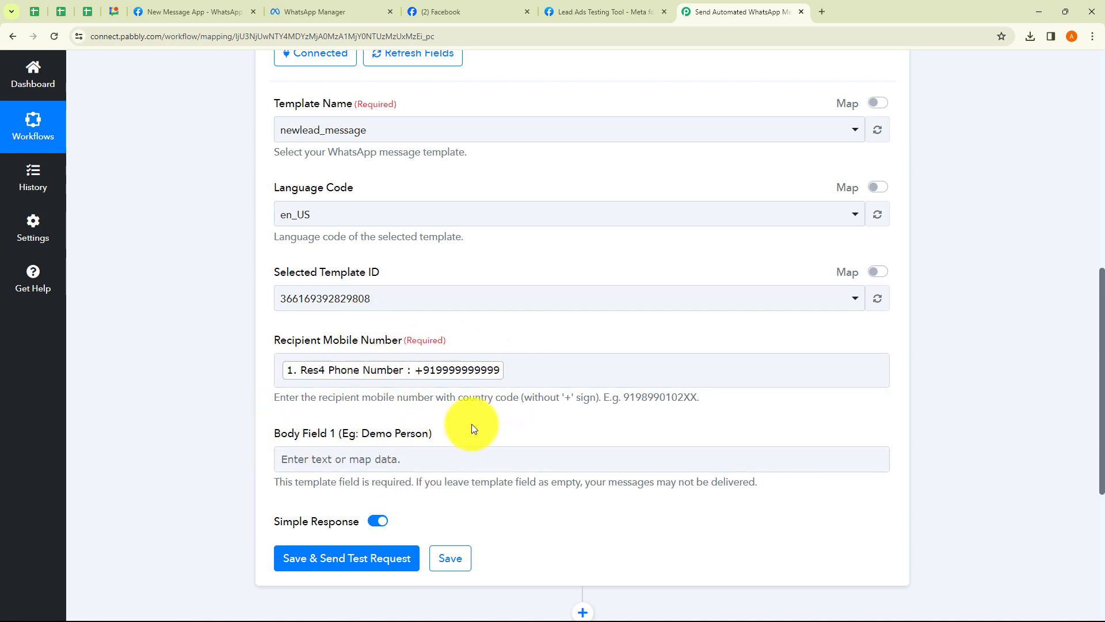
left_click(504, 377)
left_click(438, 485)
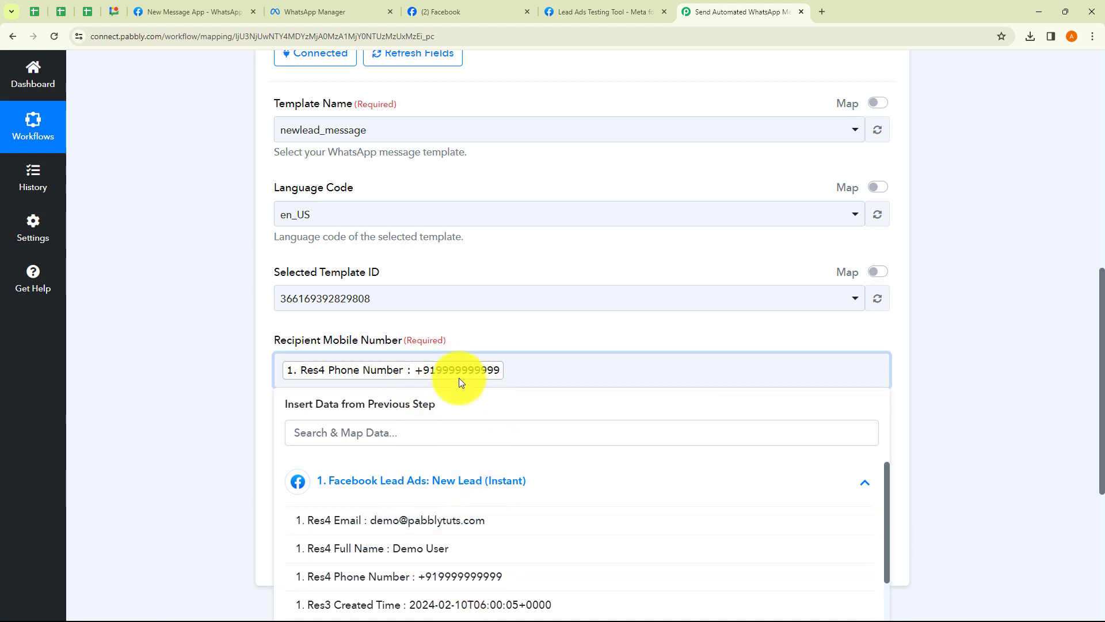
left_click(195, 376)
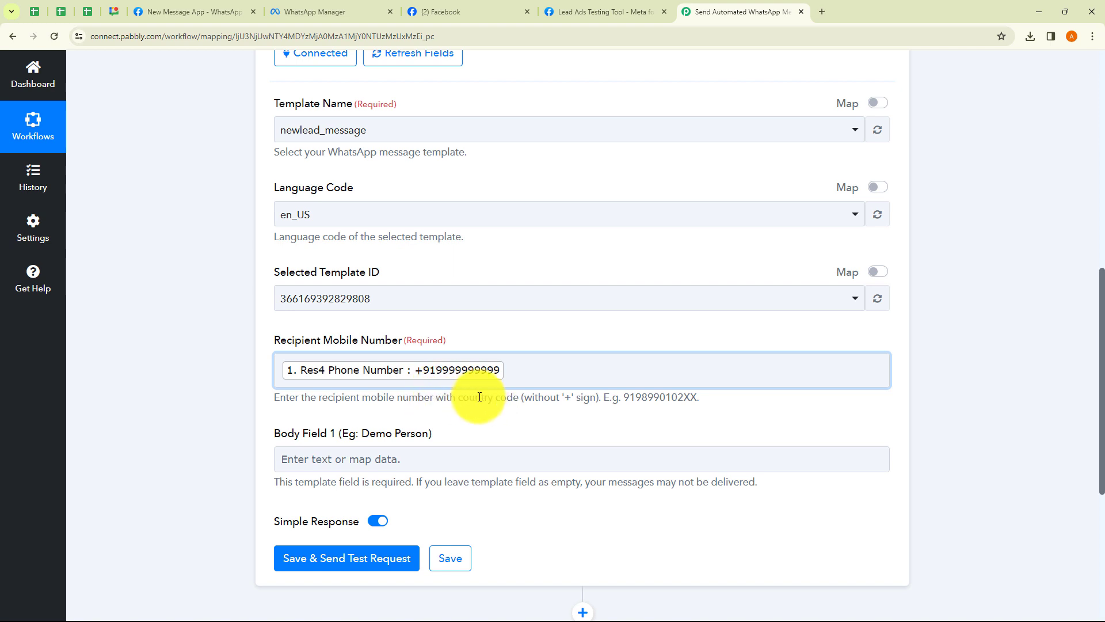
scroll(480, 397, "down", 1)
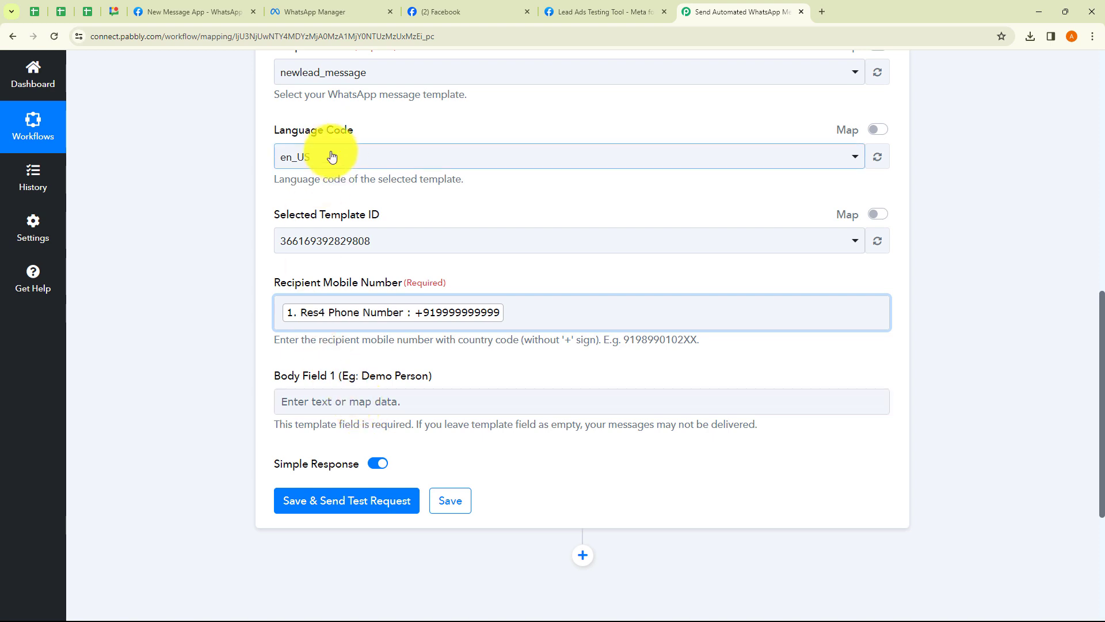
Open the message templates page from Meta API Setup and start a new template form
left_click(329, 15)
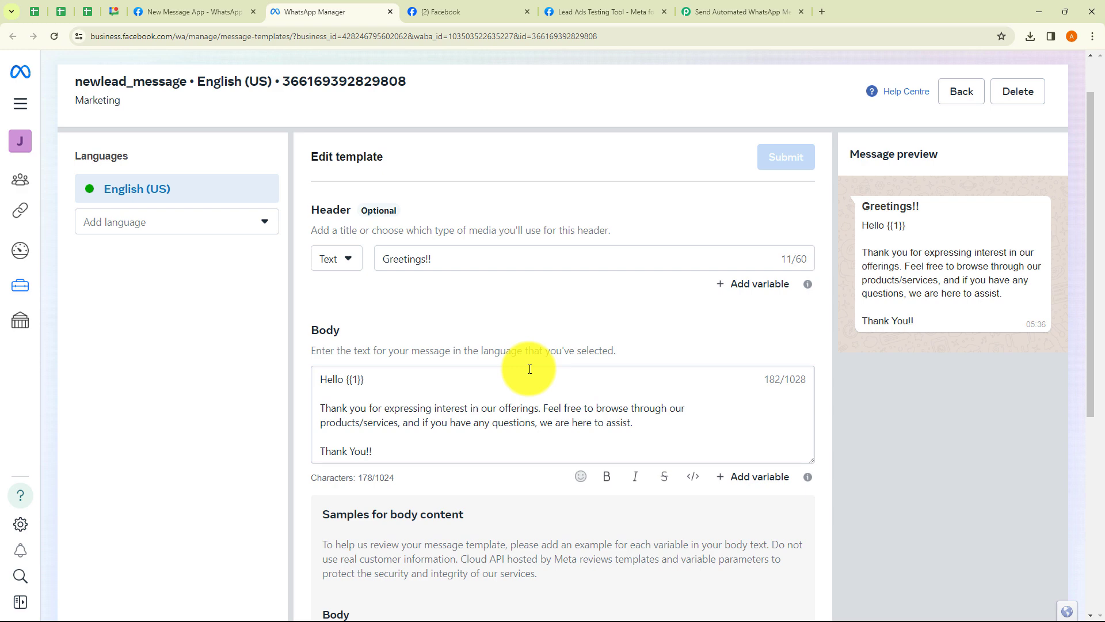
left_click(206, 16)
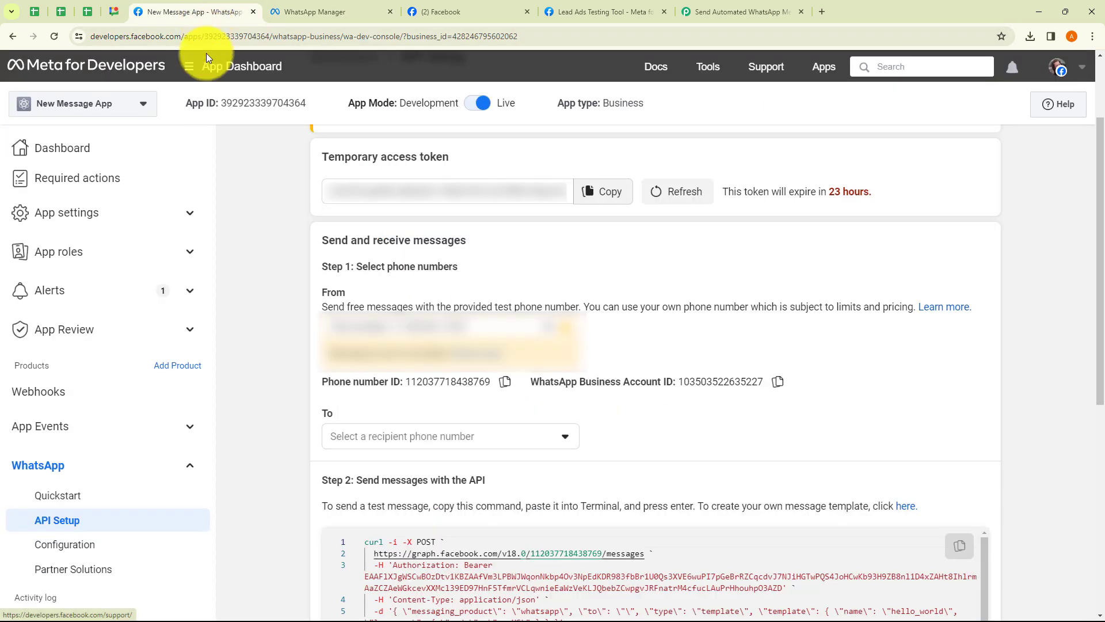
left_click(909, 508)
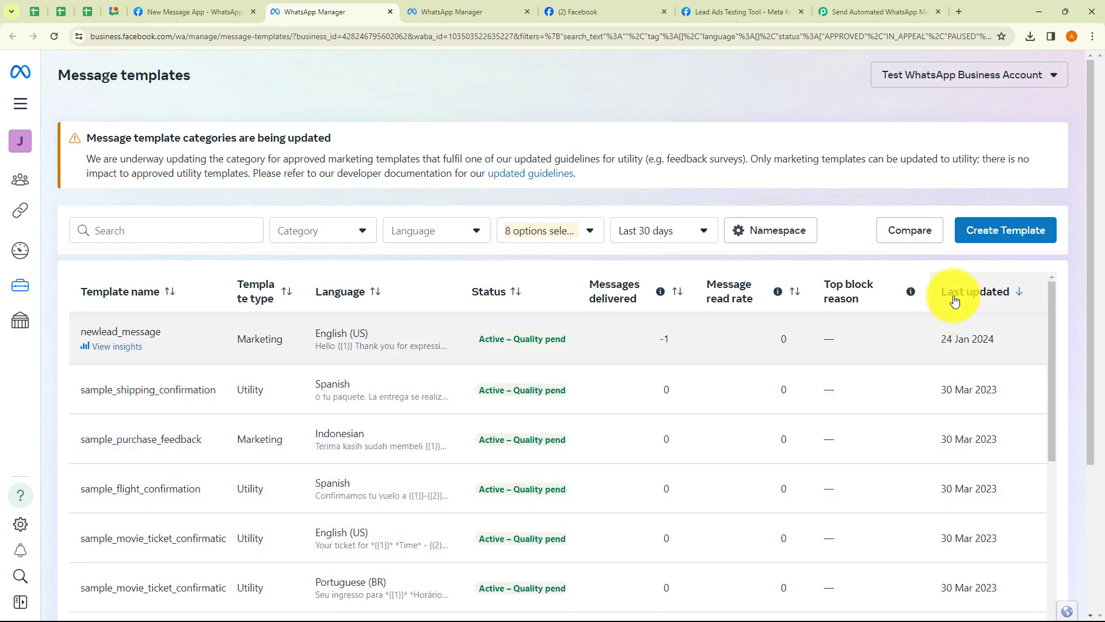
left_click(990, 237)
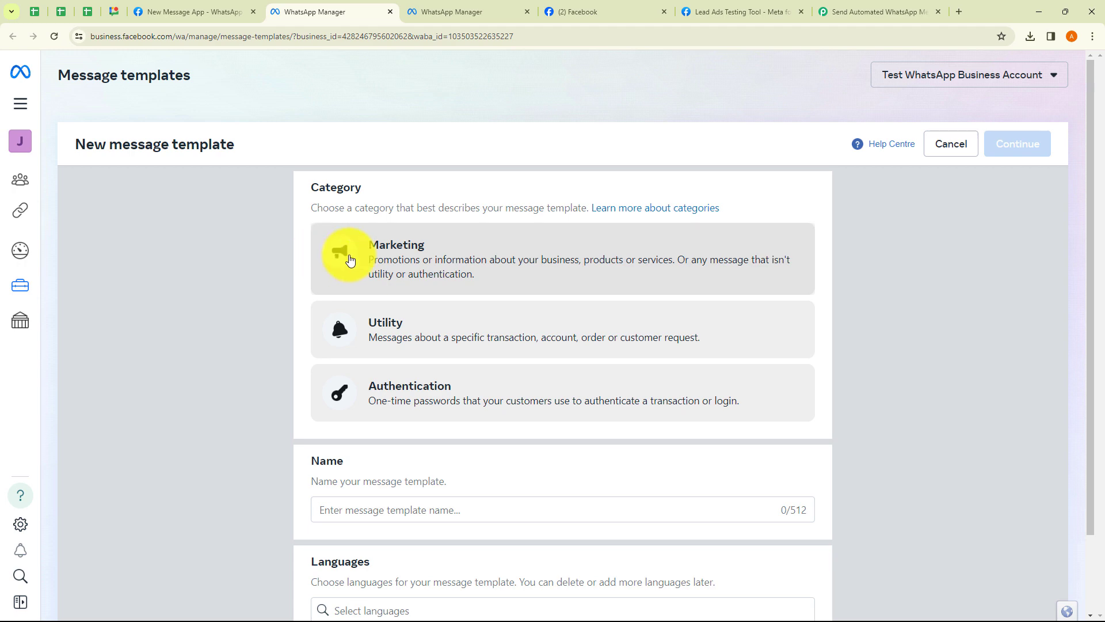
scroll(409, 407, "down", 2)
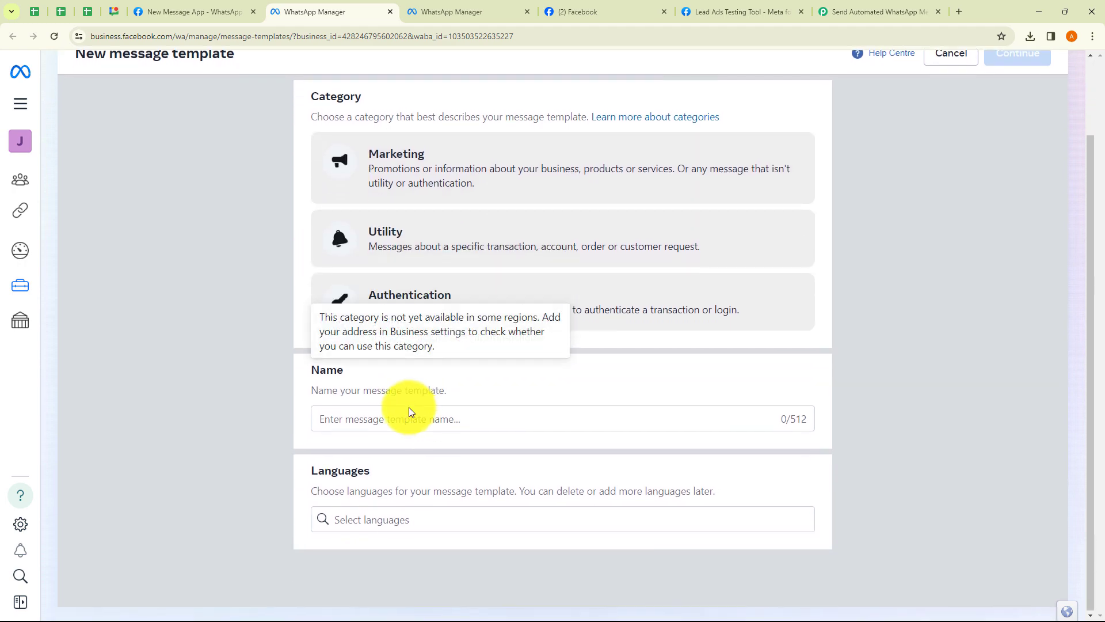
left_click(377, 418)
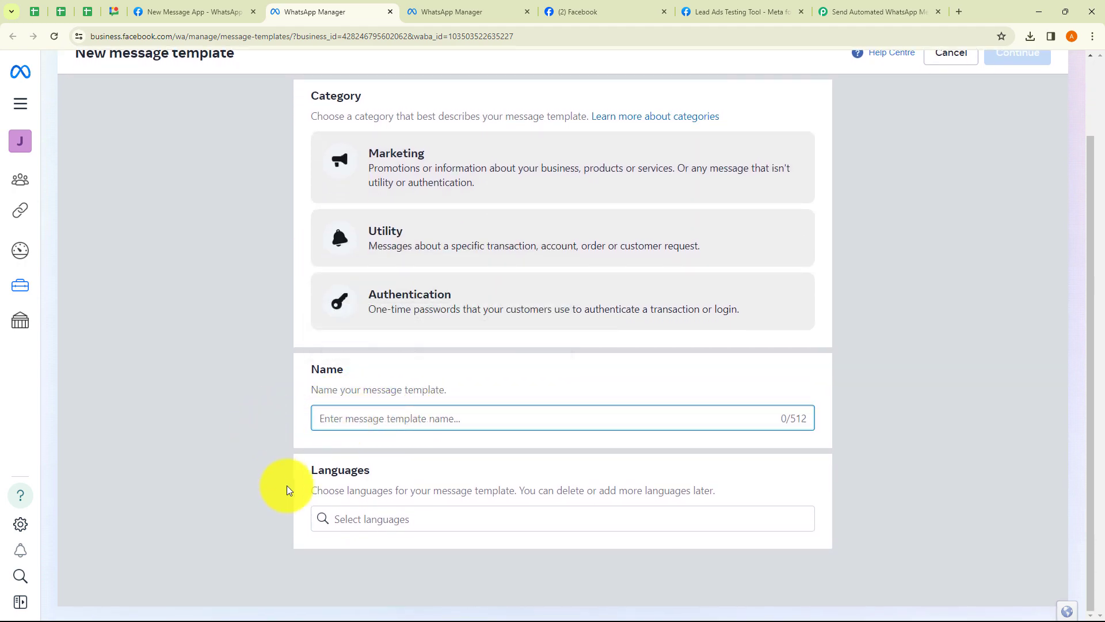
left_click(376, 525)
left_click(260, 478)
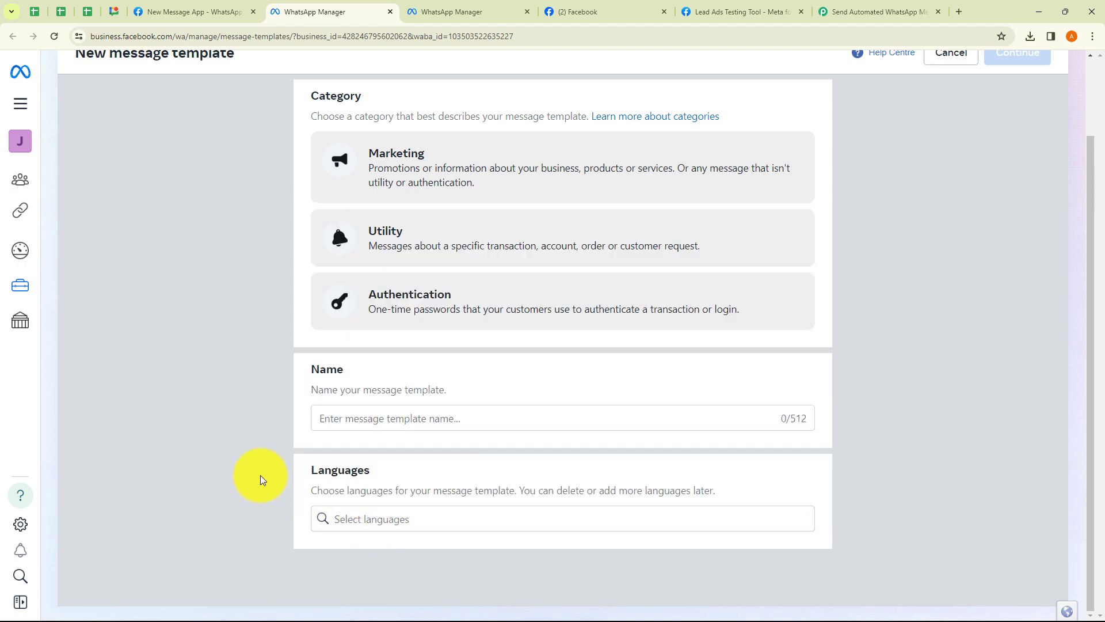
Go back to the newlead_message template editor, close the duplicate tab, and keep the Text header
scroll(868, 371, "up", 2)
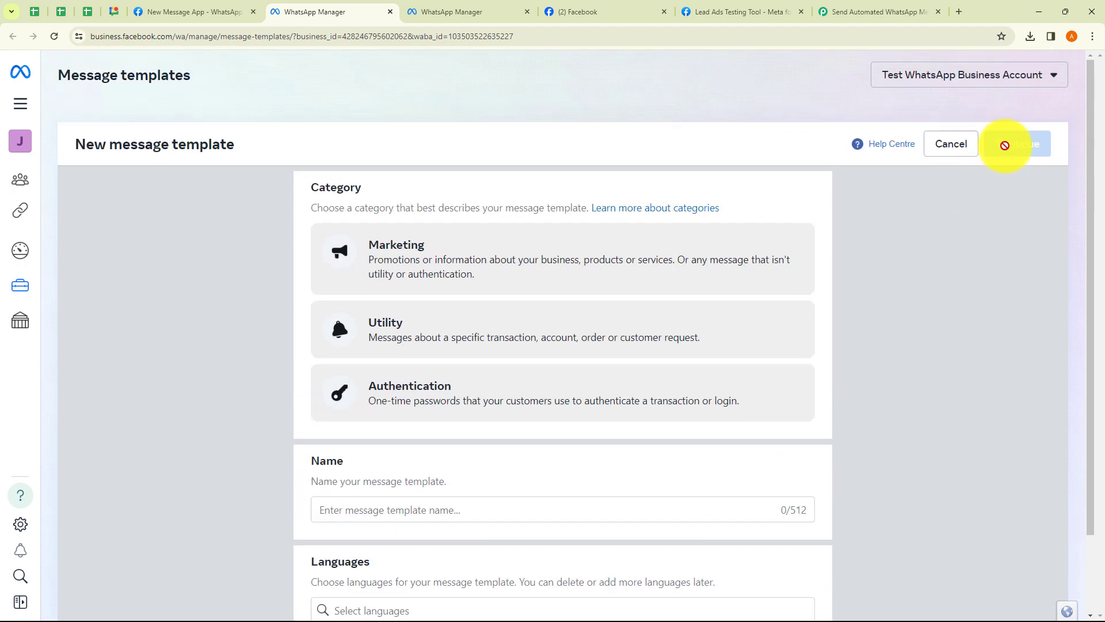
left_click(516, 15)
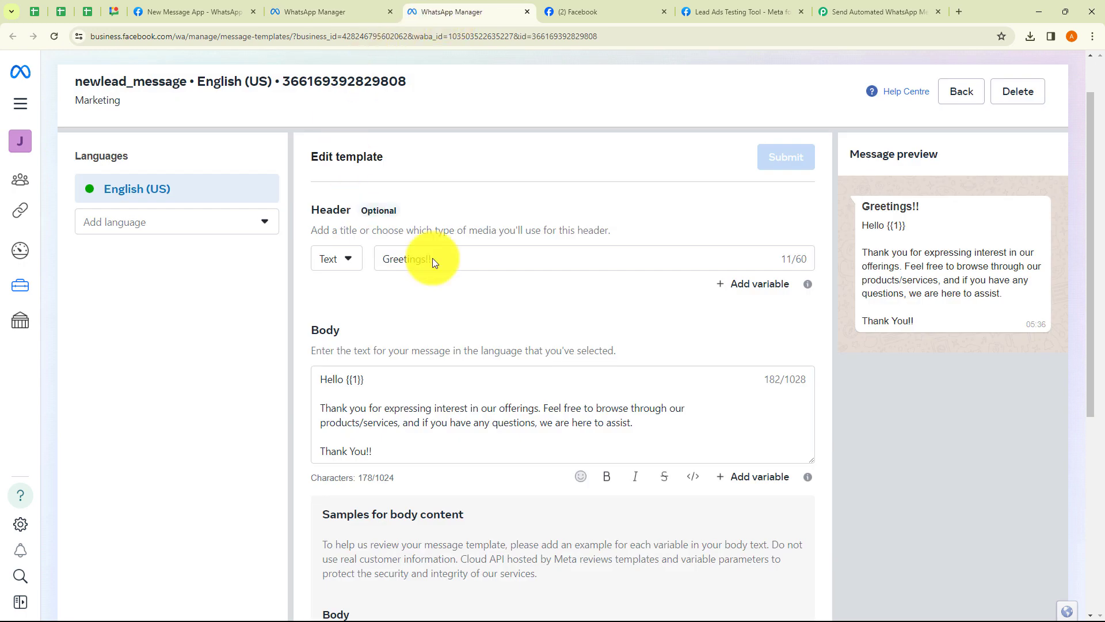
left_click(391, 12)
scroll(363, 367, "down", 5)
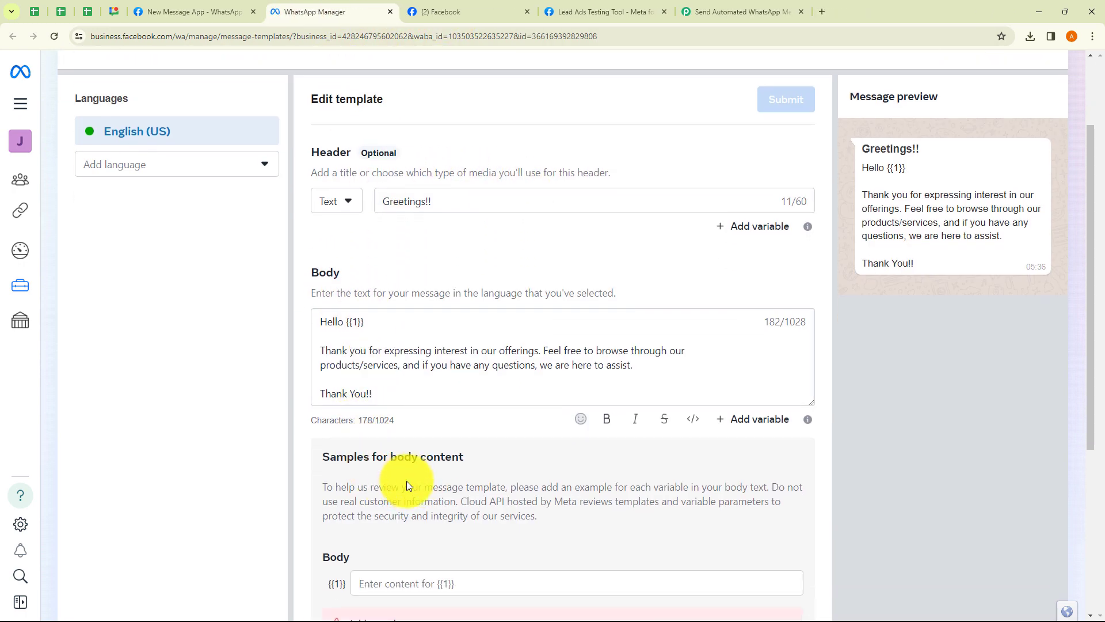
scroll(436, 493, "down", 1)
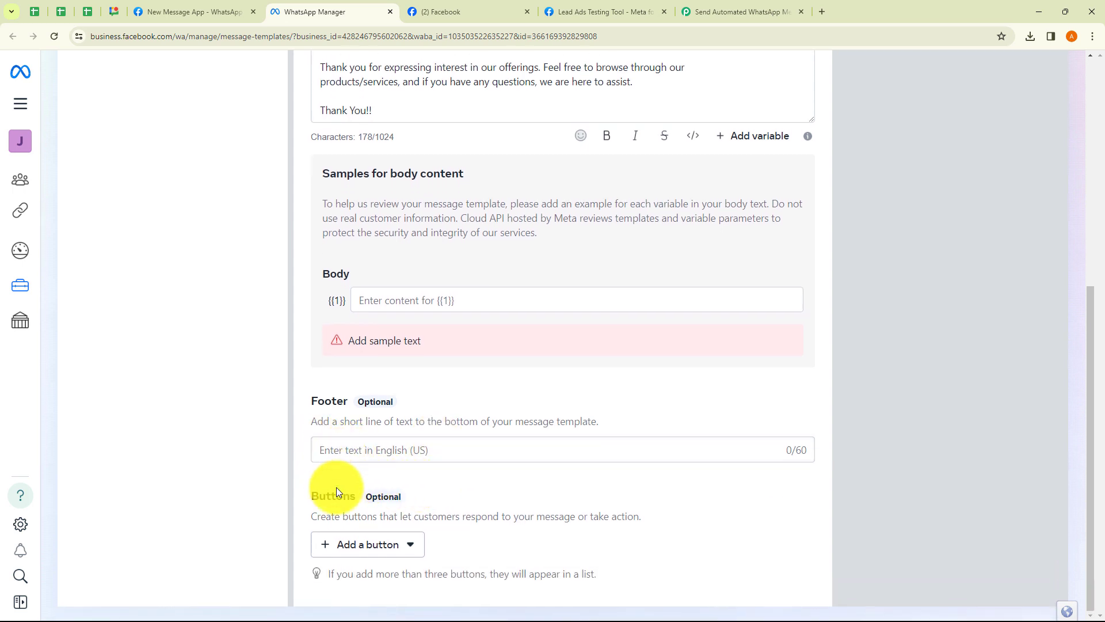
scroll(427, 471, "up", 5)
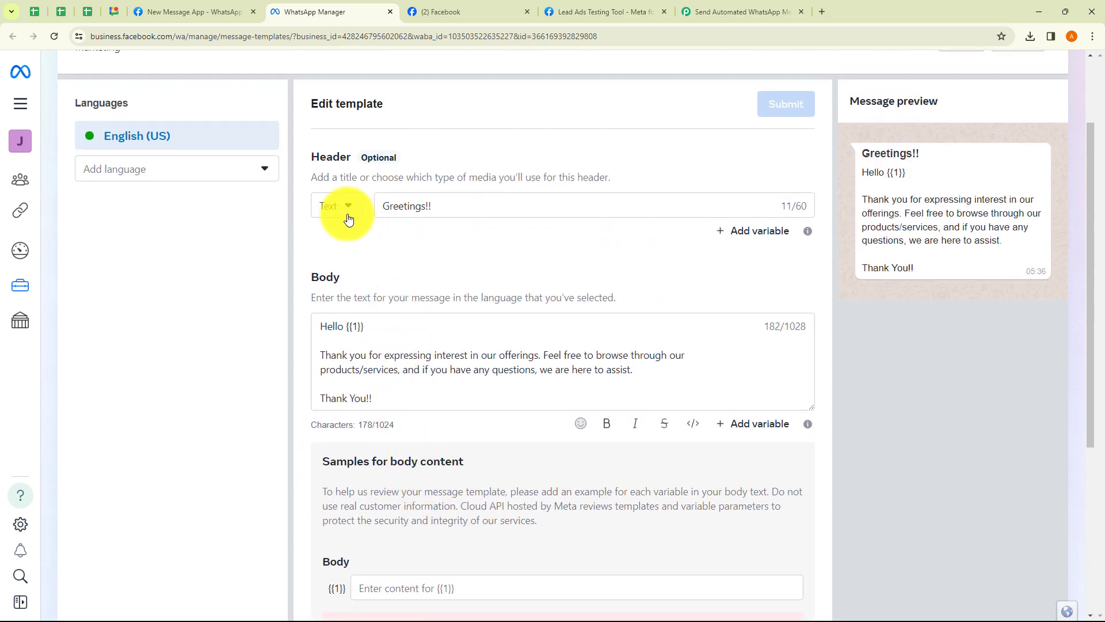
left_click(330, 205)
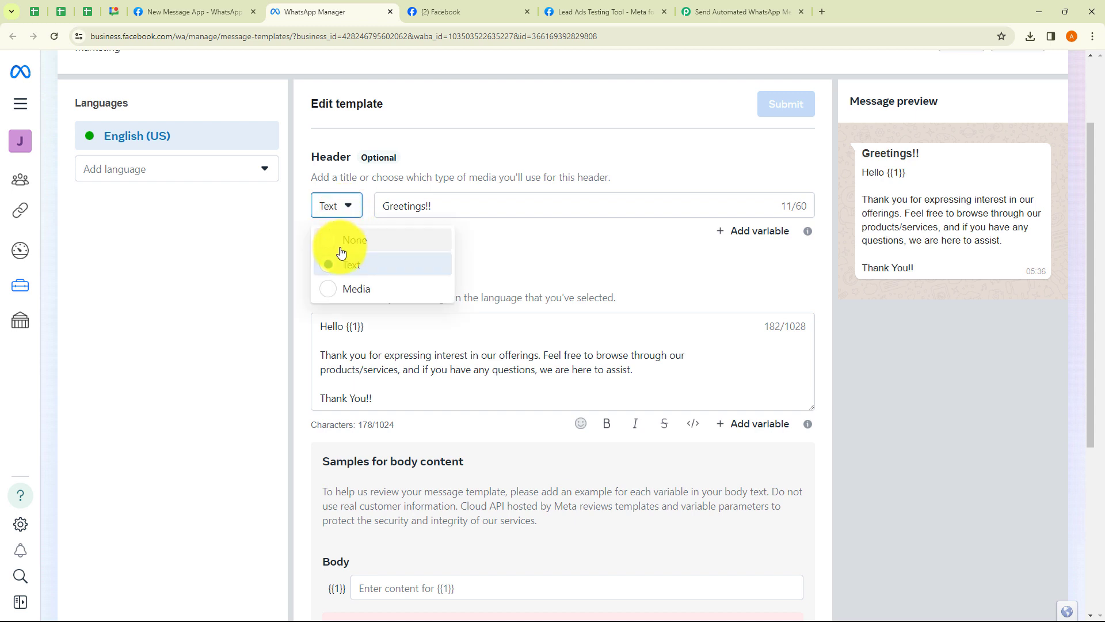
left_click(485, 269)
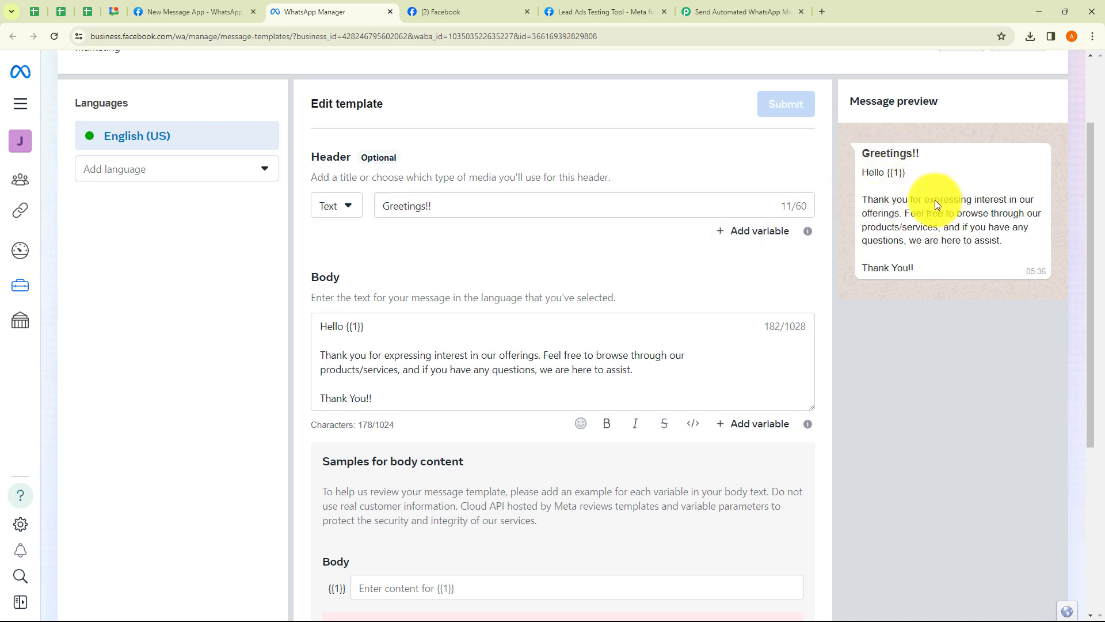
left_click(330, 207)
left_click(344, 295)
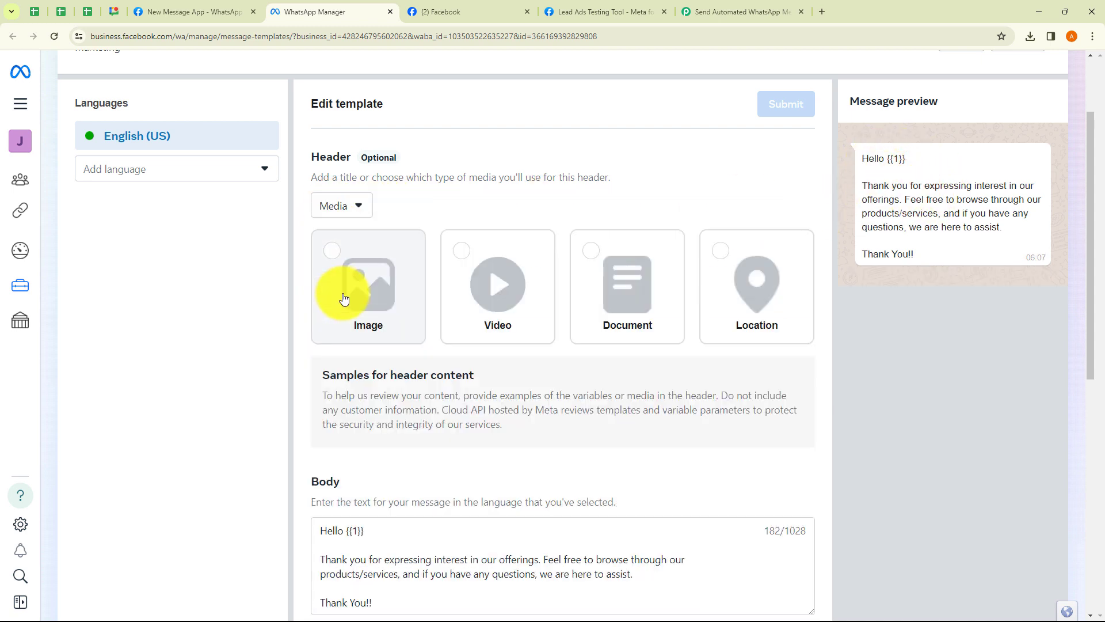
left_click(340, 262)
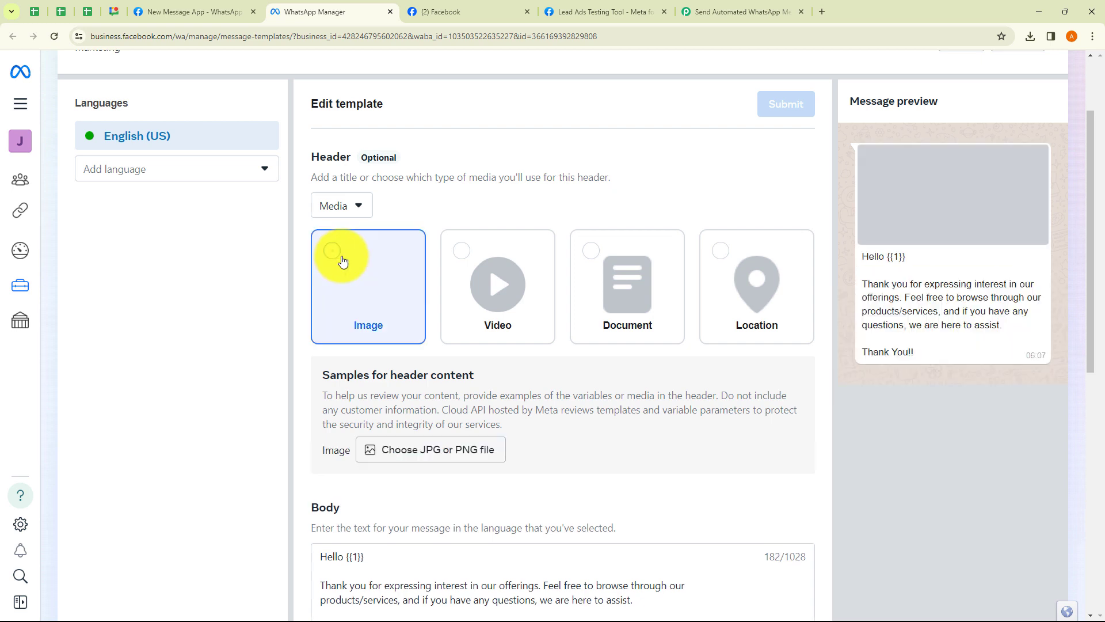
left_click(478, 262)
left_click(578, 262)
left_click(725, 258)
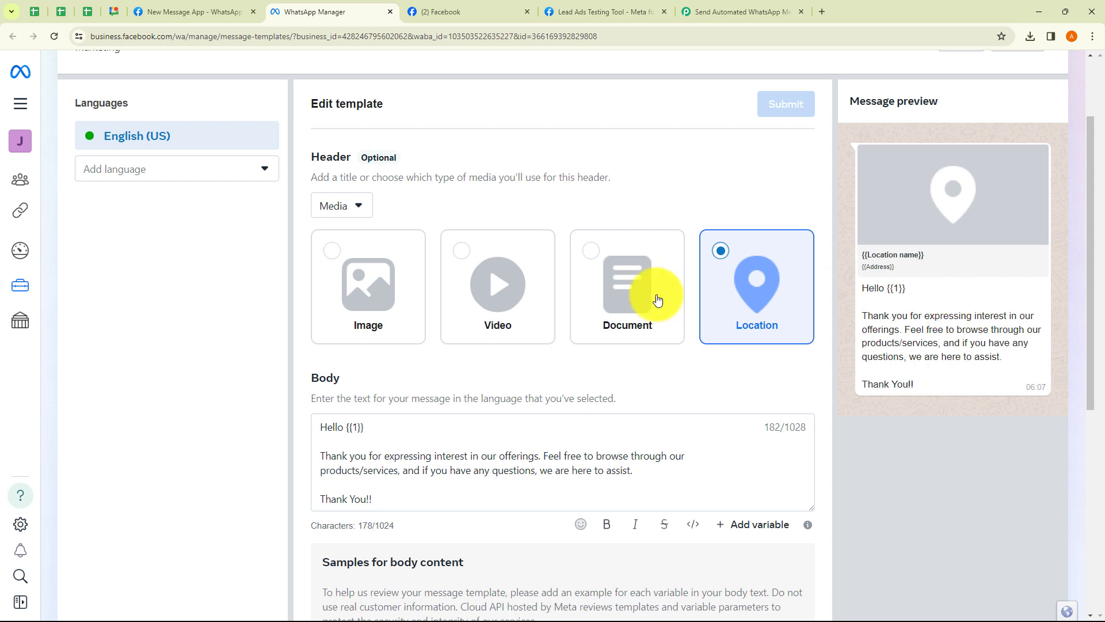
left_click(333, 261)
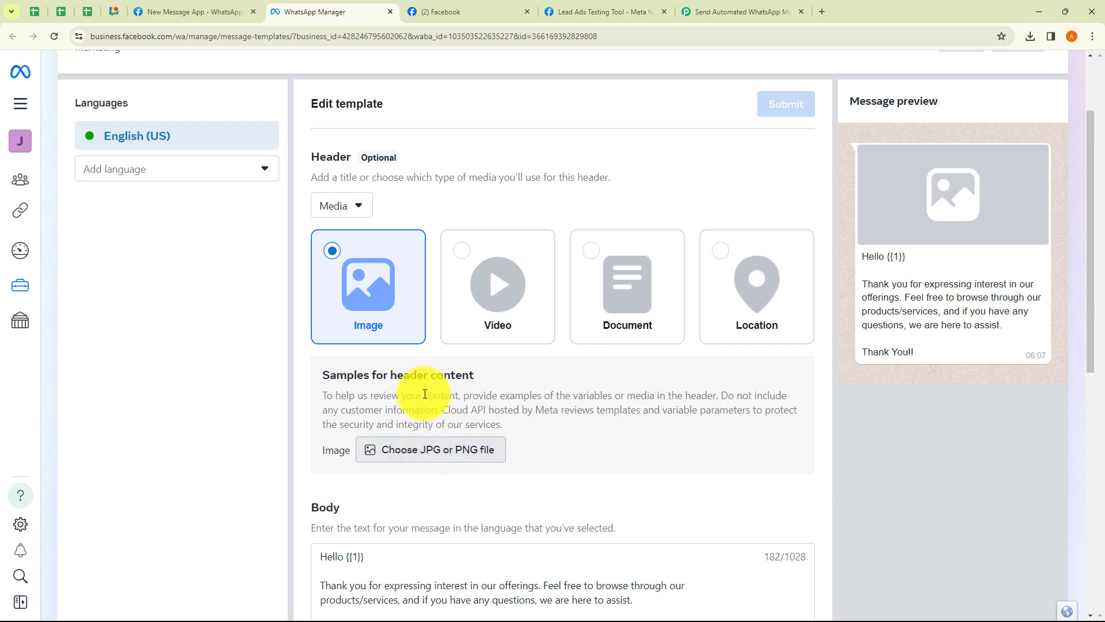
left_click(329, 206)
left_click(326, 262)
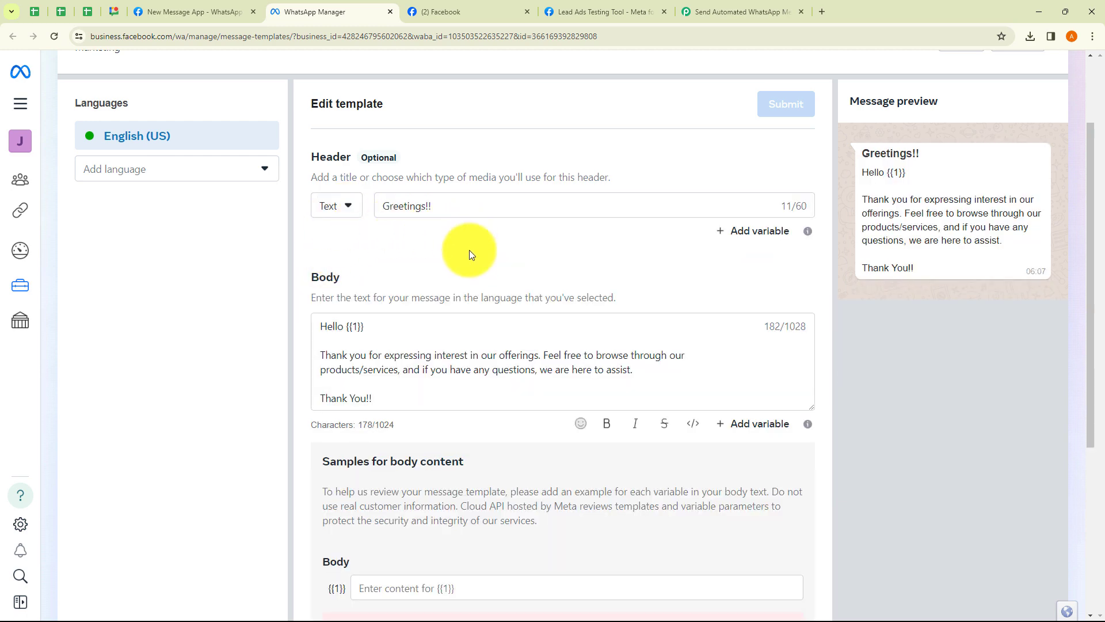
left_click_drag(321, 327, 408, 403)
left_click(412, 401)
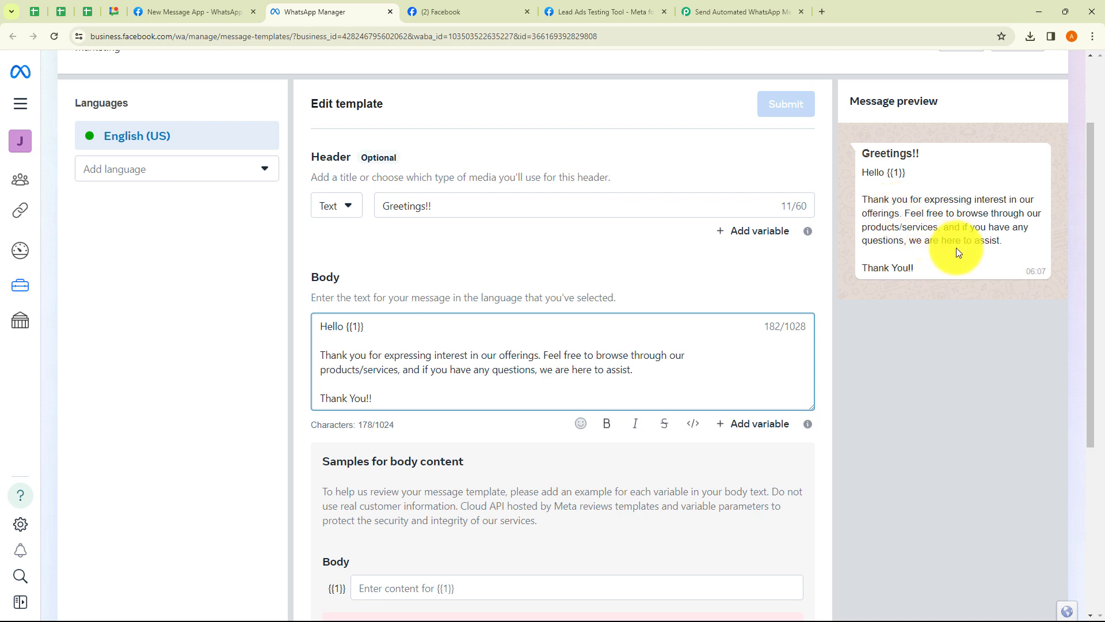
left_click(887, 337)
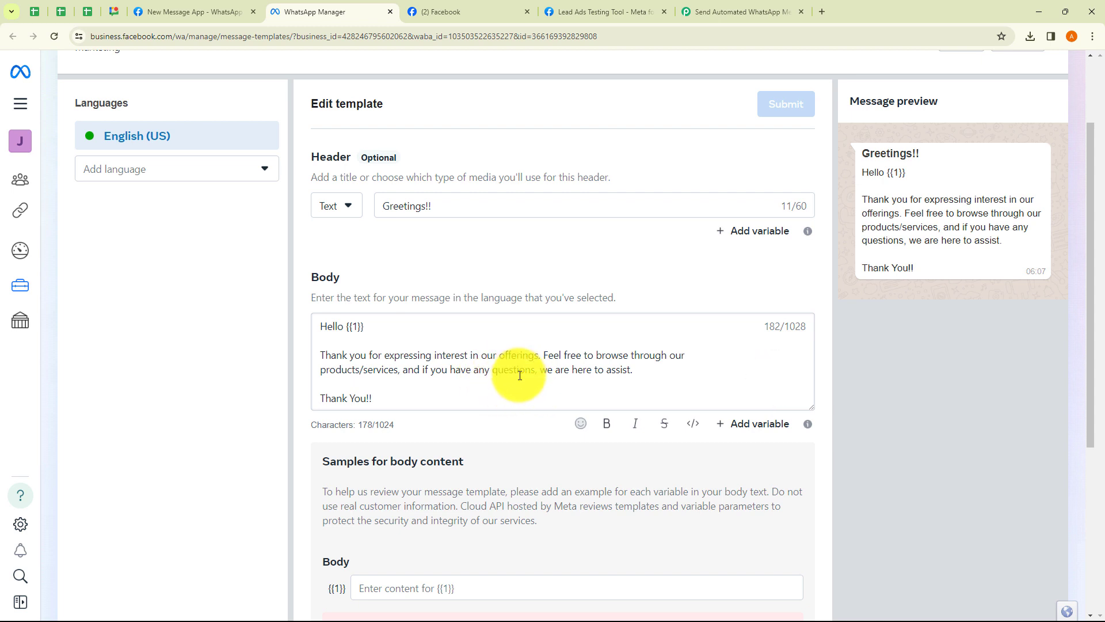
left_click_drag(368, 328, 343, 326)
left_click(382, 329)
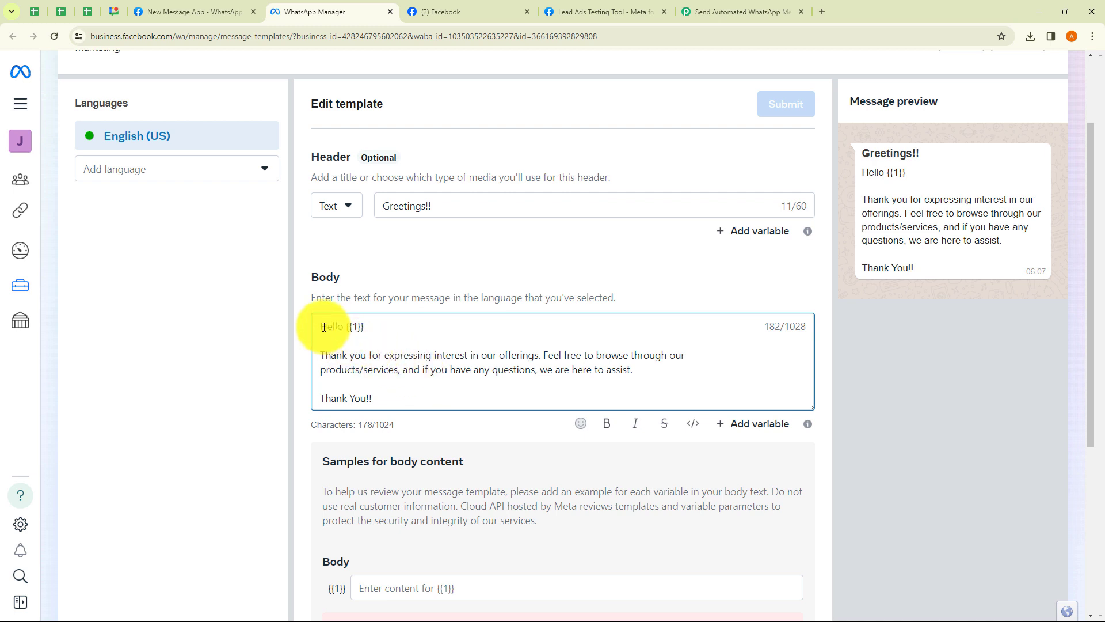
left_click_drag(319, 326, 404, 383)
left_click(400, 339)
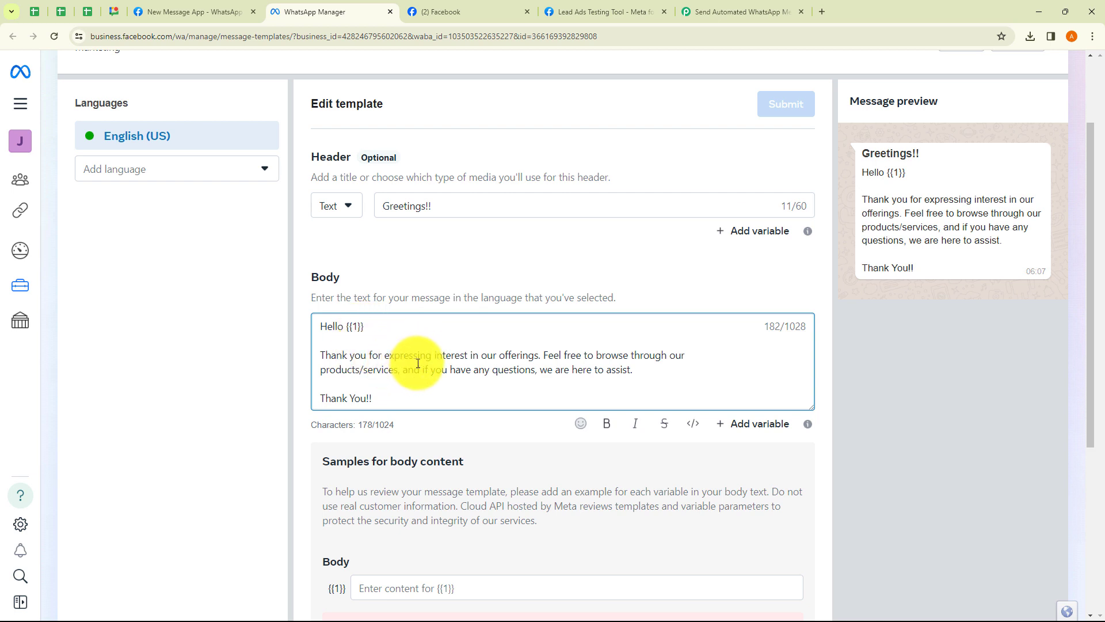
left_click(385, 340)
scroll(392, 357, "down", 3)
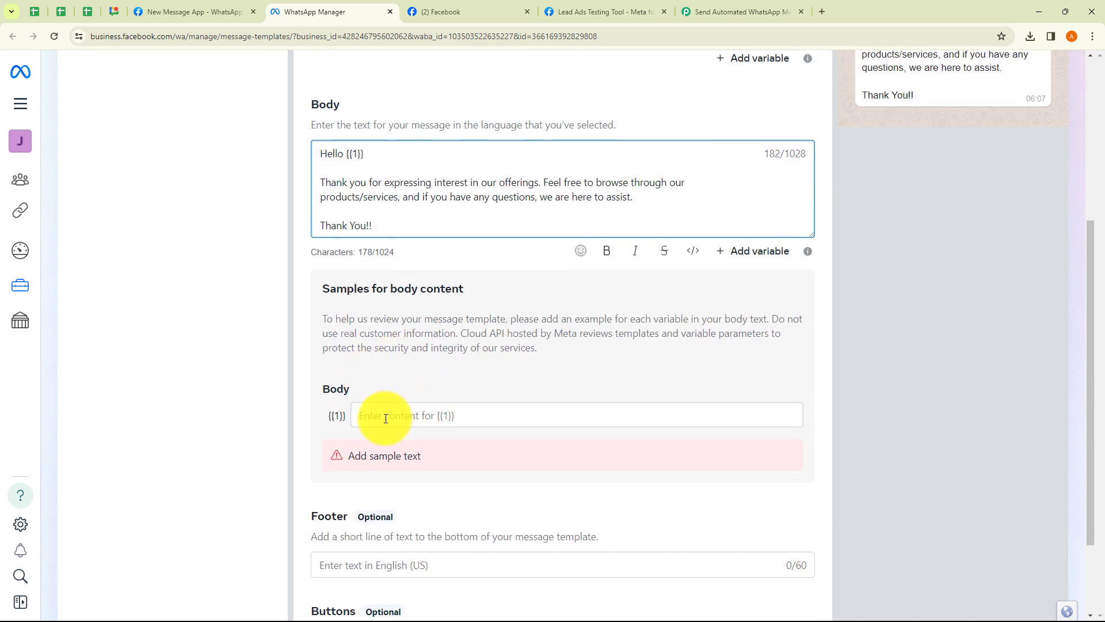
Enter 'Dummy Person' as the {{1}} body sample value, adding no button, then return to Pabbly Connect
left_click(386, 418)
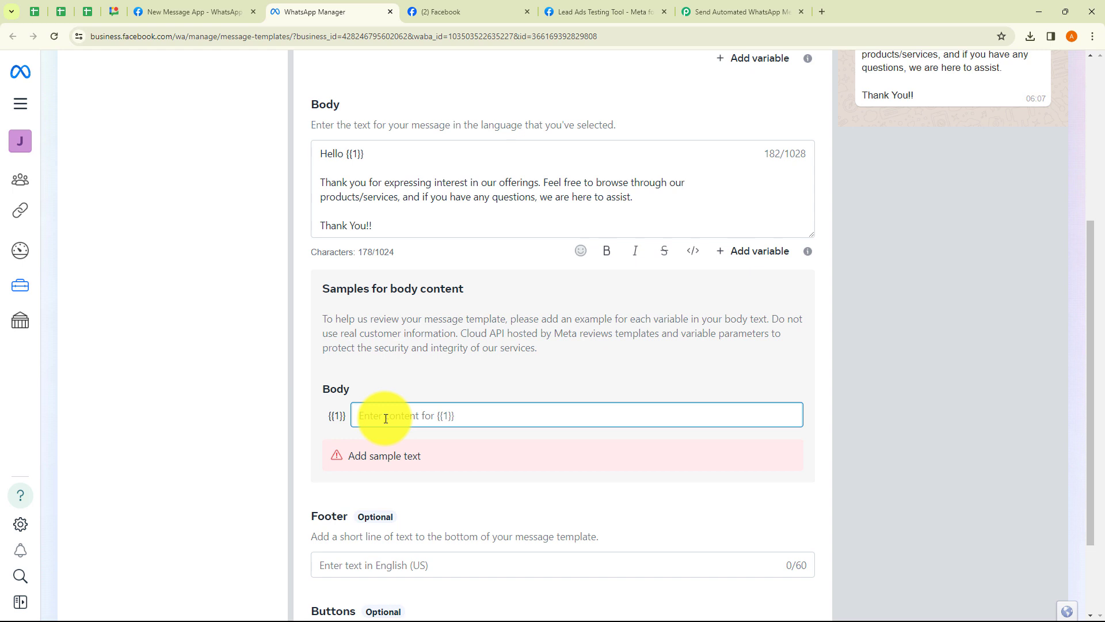
type("Dummy Person")
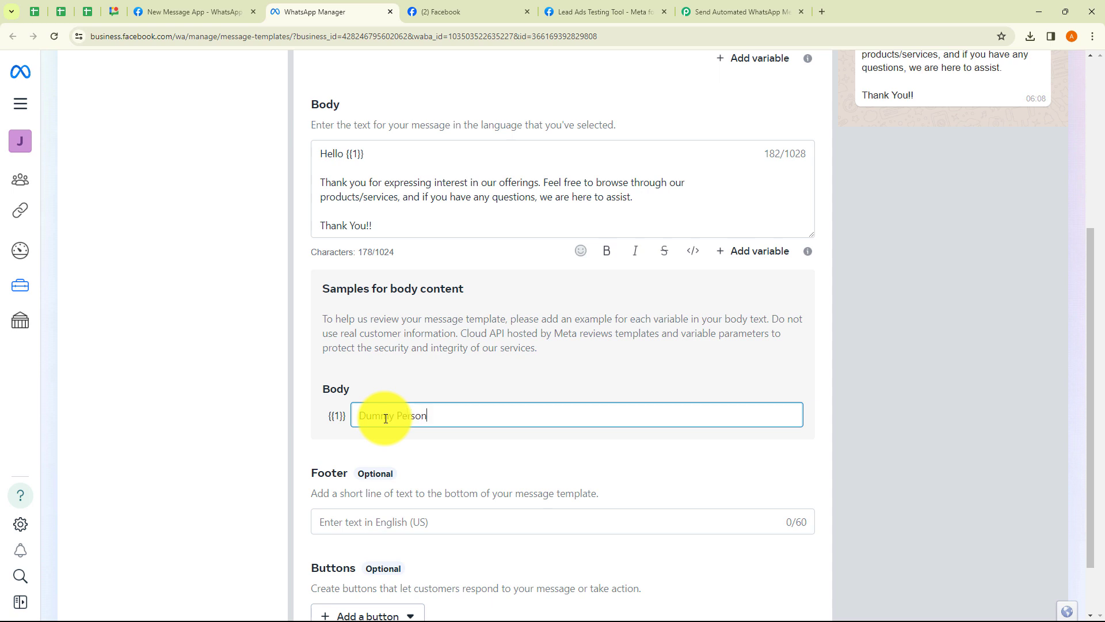
scroll(544, 460, "down", 1)
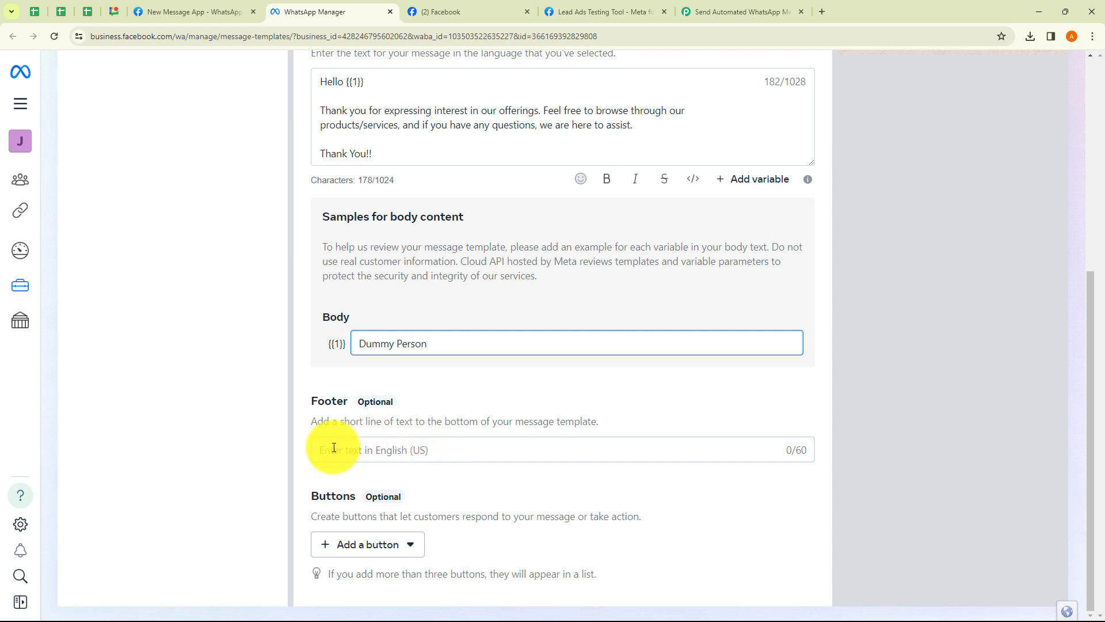
left_click(383, 544)
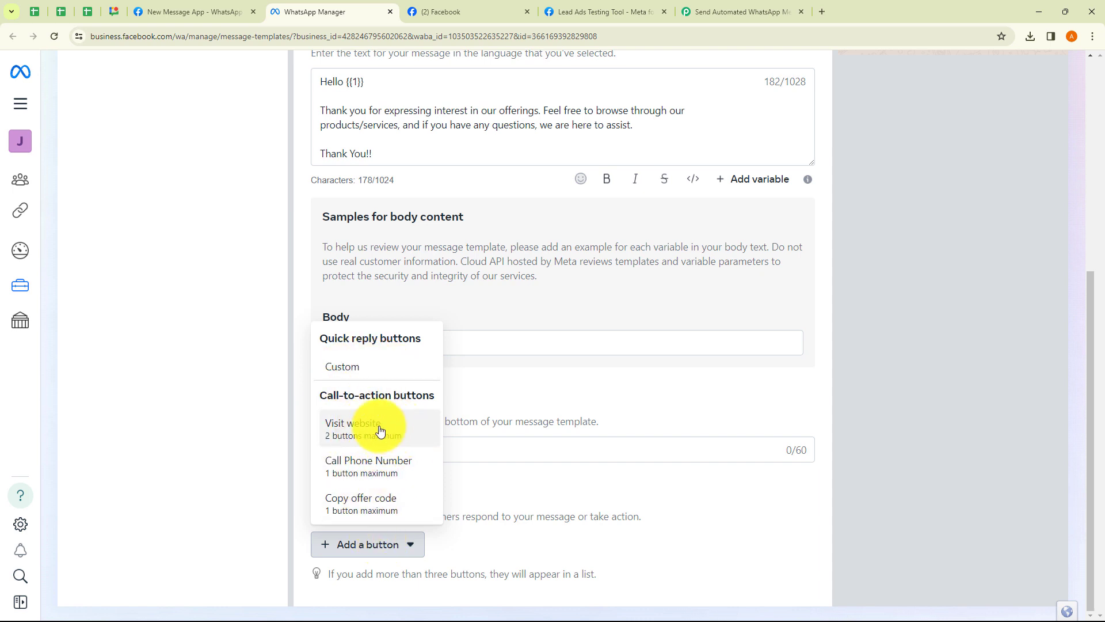
left_click(246, 412)
scroll(508, 428, "up", 6)
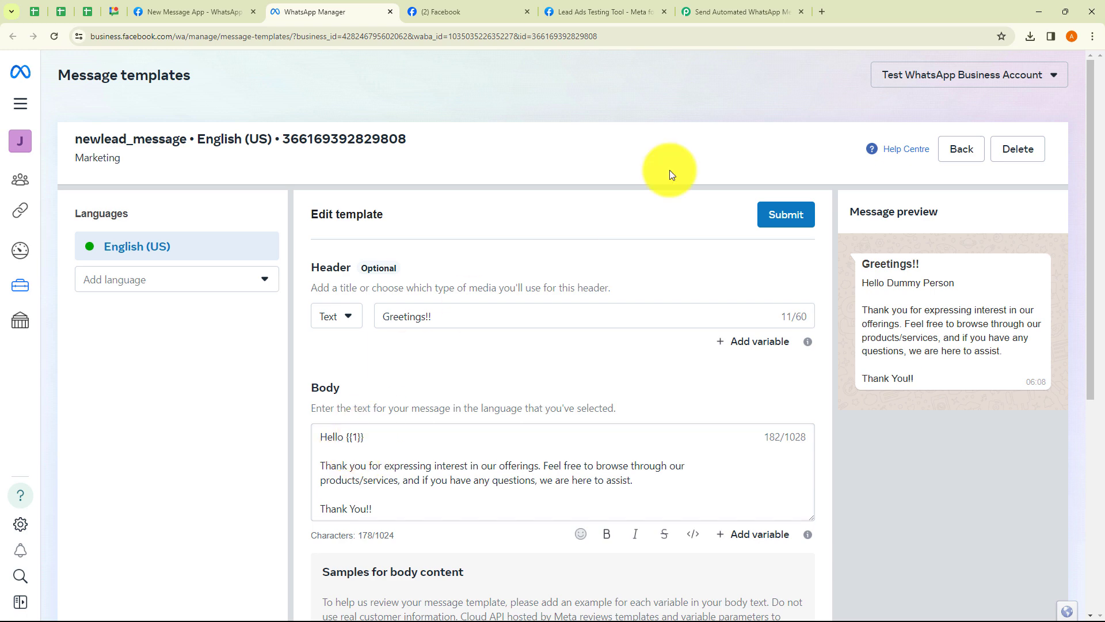
left_click(740, 11)
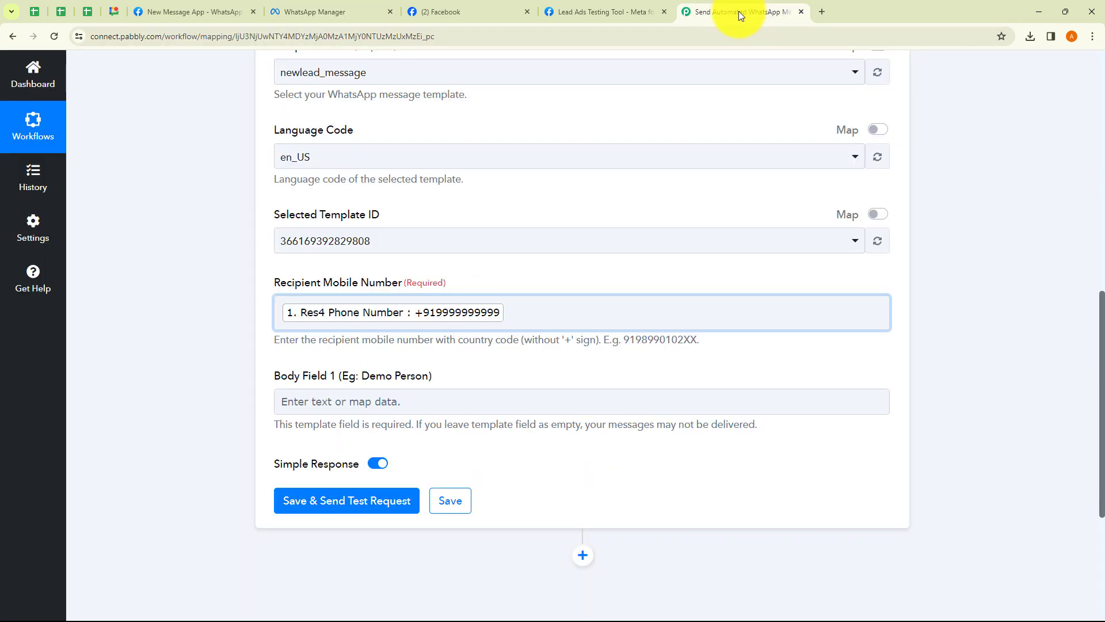
Map the lead's Full Name into Body Field 1 and save with a test request
left_click(363, 399)
left_click(339, 510)
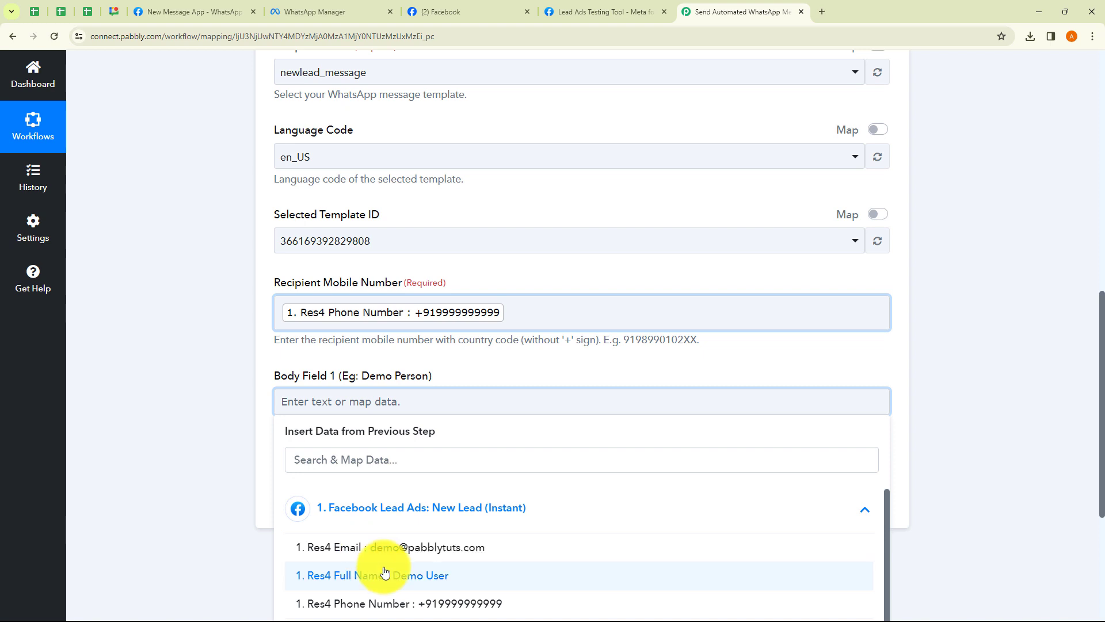
left_click(357, 575)
left_click(233, 421)
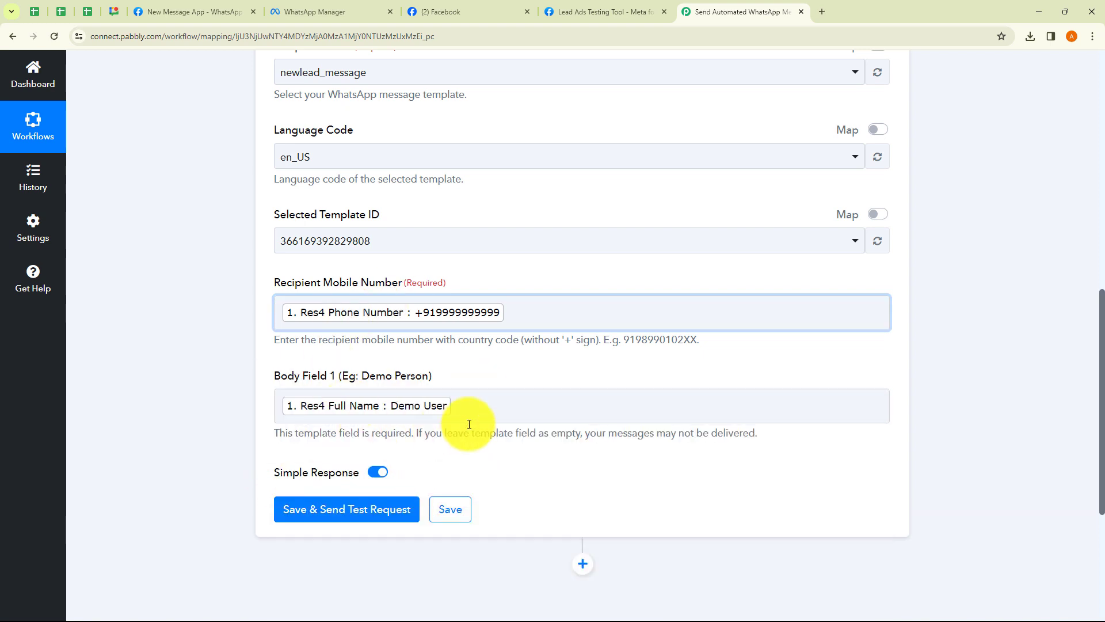
left_click(342, 511)
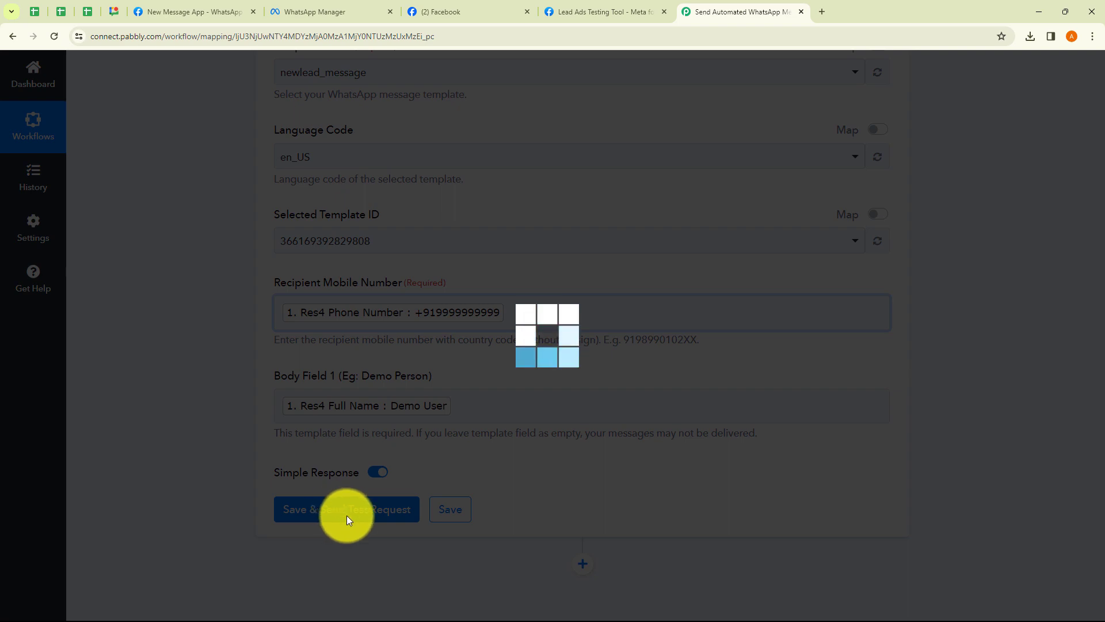
Read the 131030 error returned by the test request
scroll(635, 470, "down", 1)
scroll(635, 469, "down", 4)
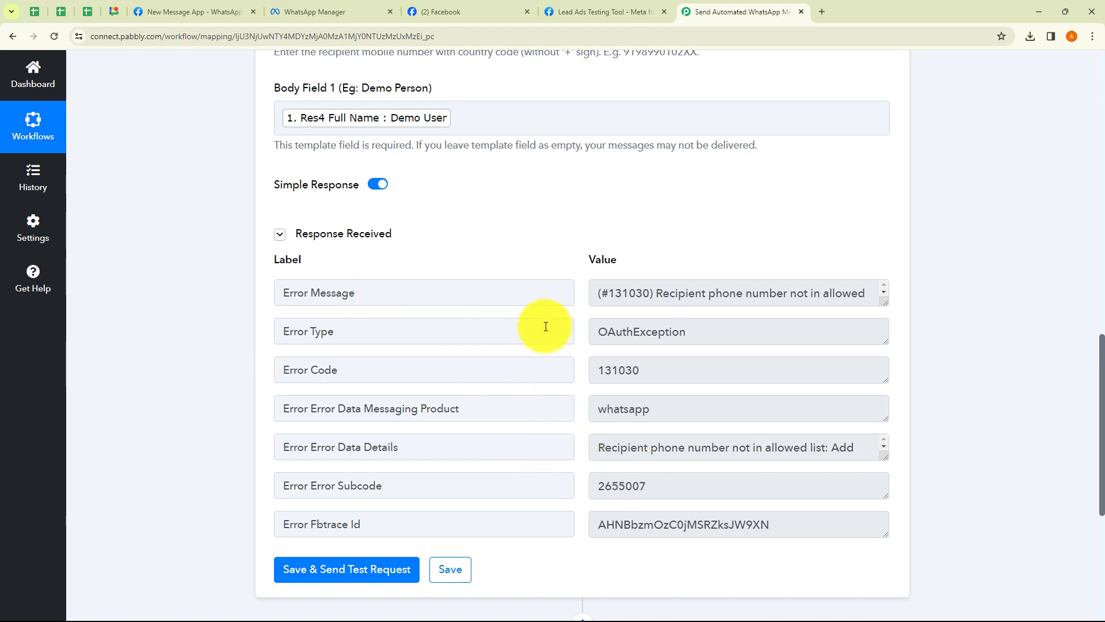
left_click_drag(662, 293, 837, 301)
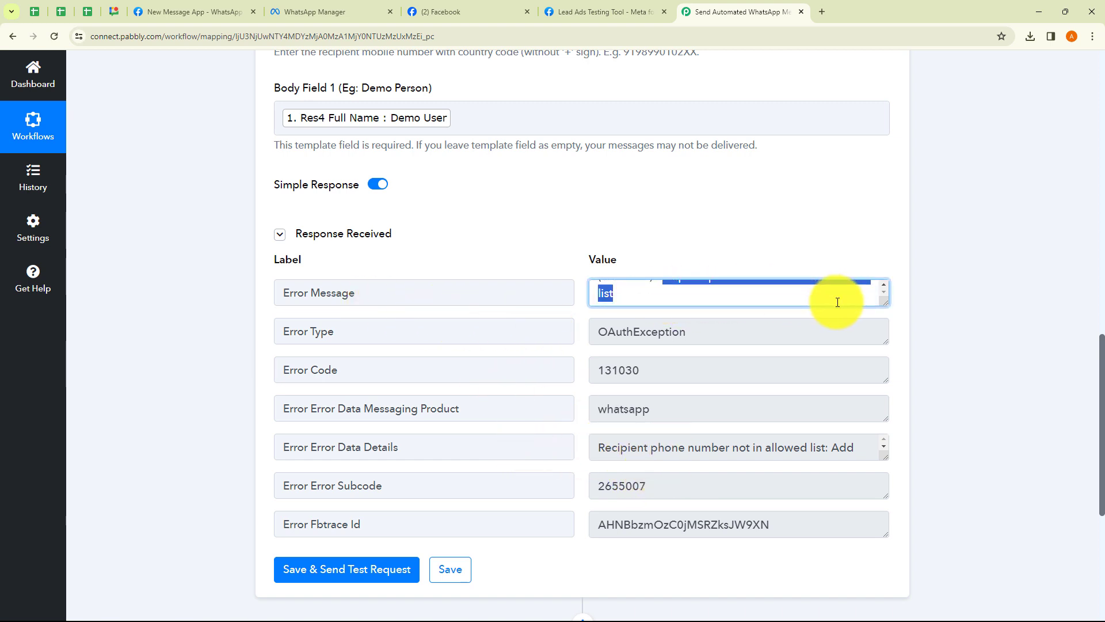
left_click(940, 303)
scroll(537, 223, "up", 1)
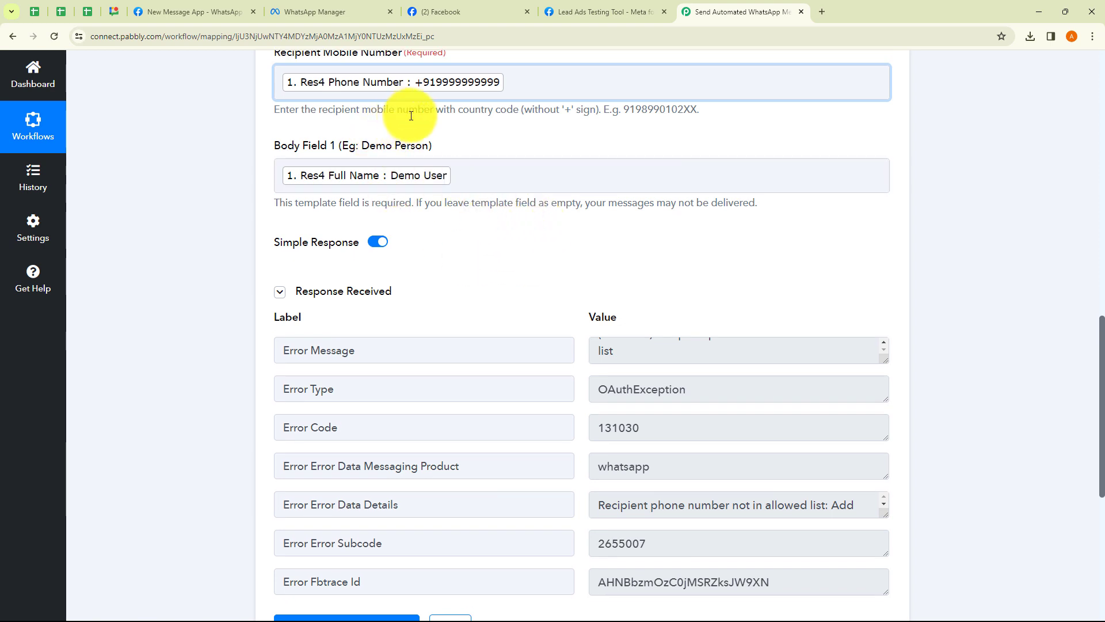
scroll(412, 119, "down", 1)
scroll(434, 178, "up", 1)
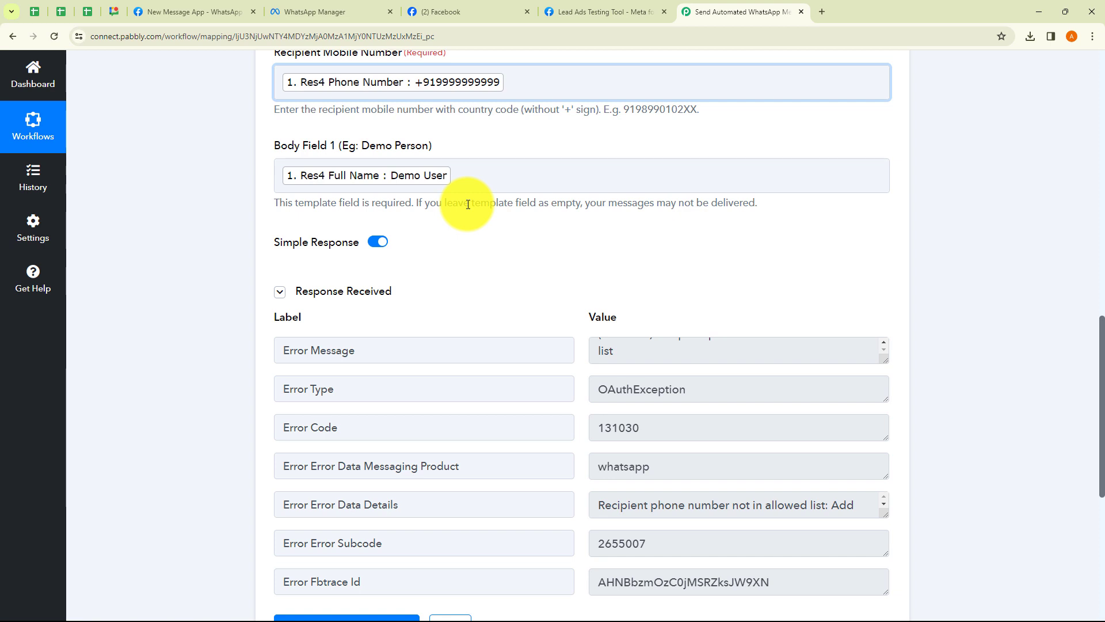
Replace the recipient Phone Number tag with an allowed number and resend the test
left_click(523, 82)
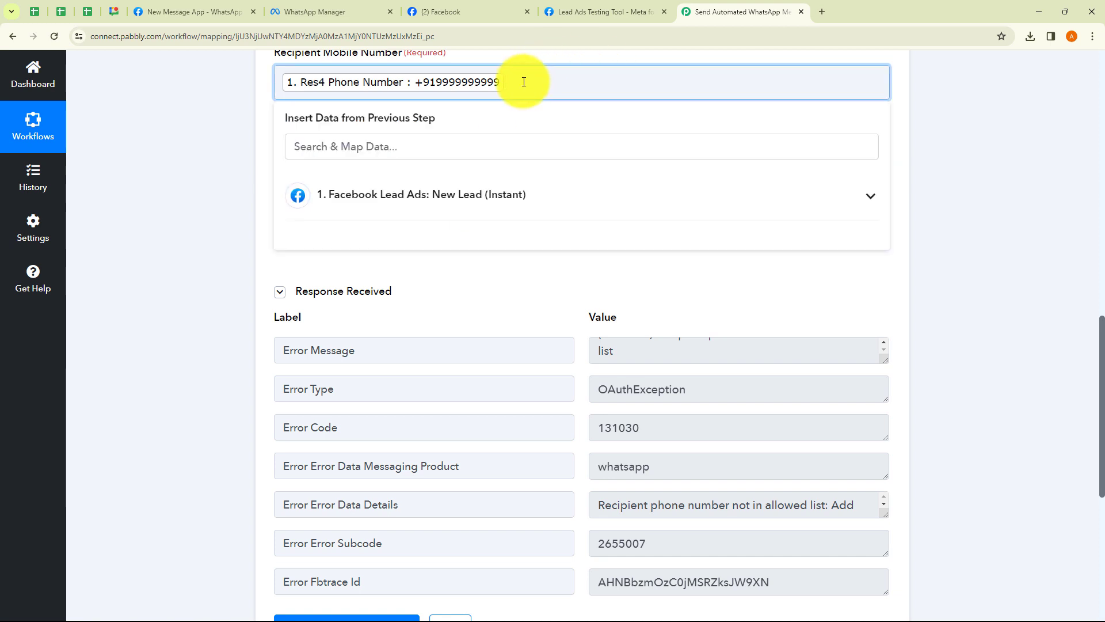
key("BackSpace")
key("ctrl+v")
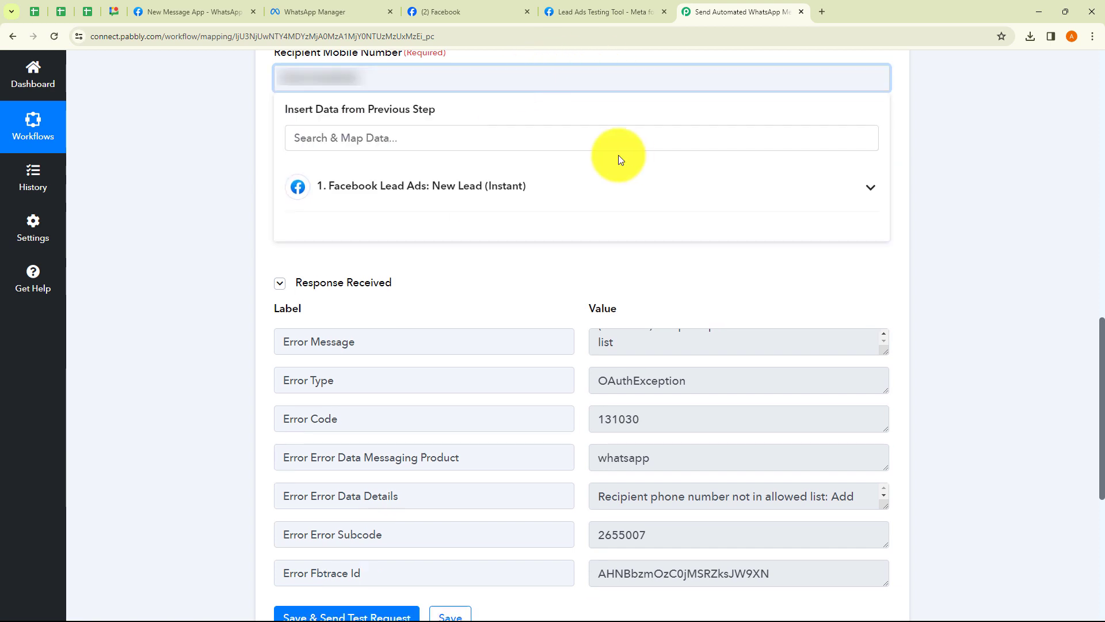
left_click(942, 194)
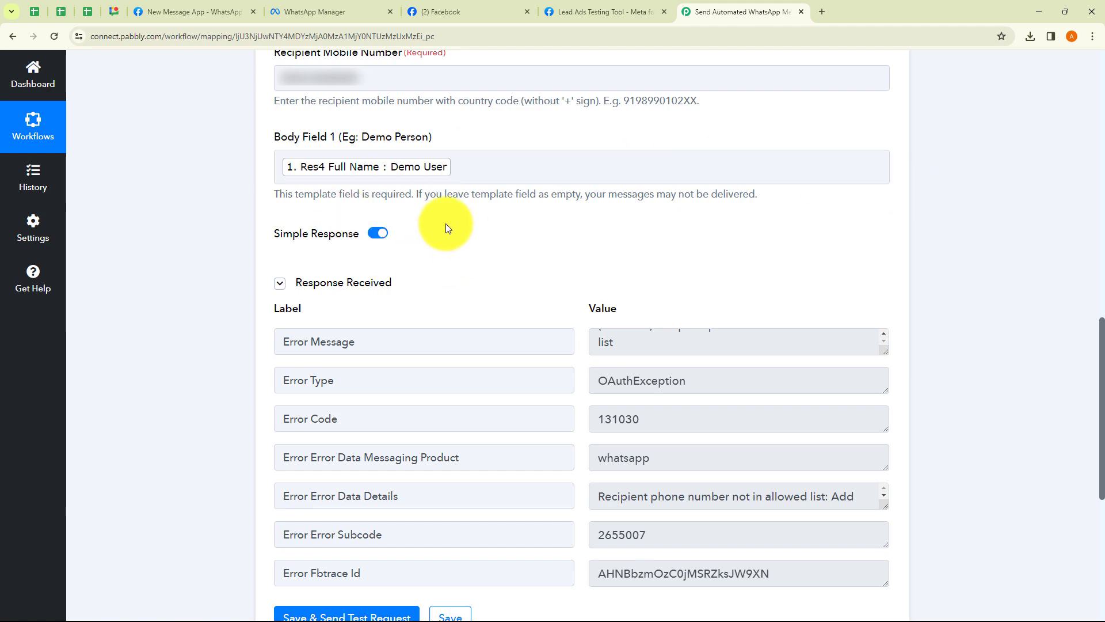
scroll(445, 225, "down", 1)
left_click(347, 563)
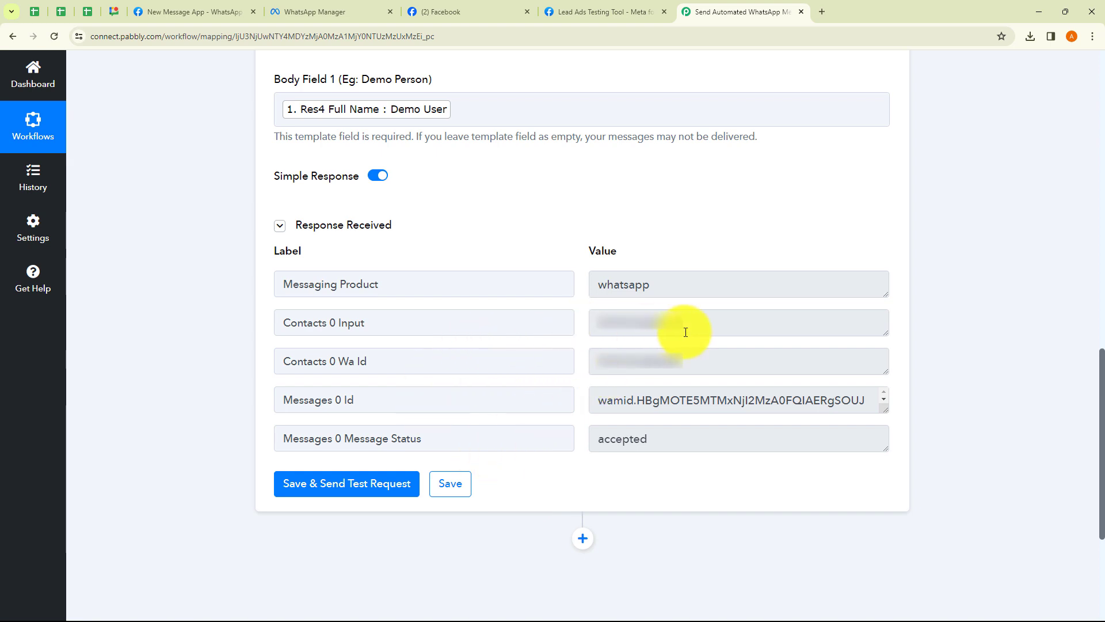
double_click(605, 441)
left_click(660, 479)
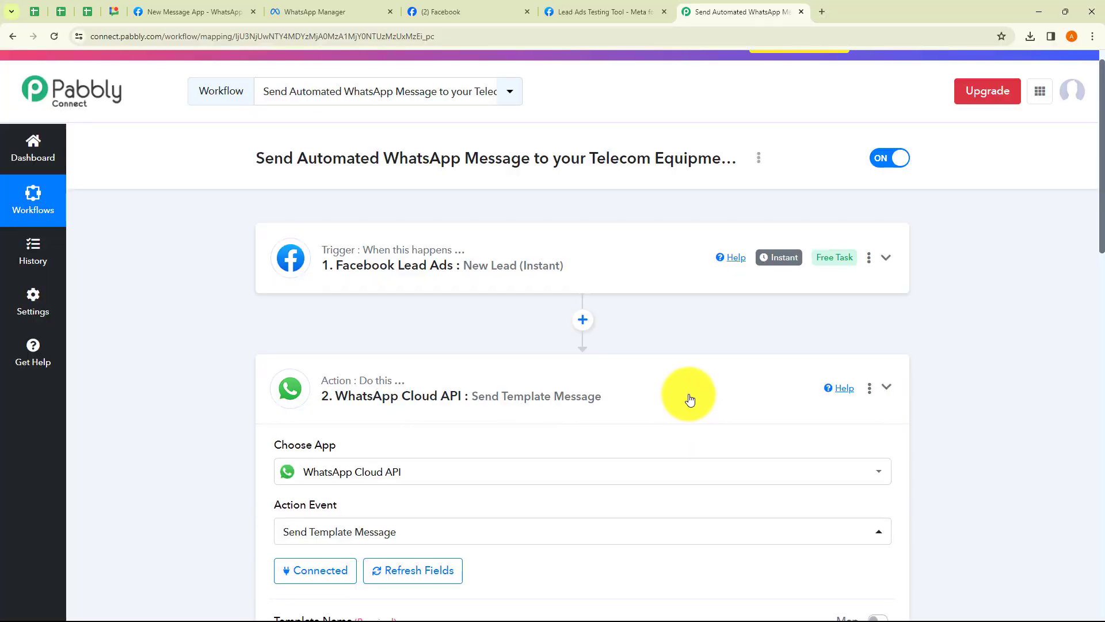
Fold the WhatsApp Cloud API step, then view and select the Share Workflow link before closing it
left_click(662, 403)
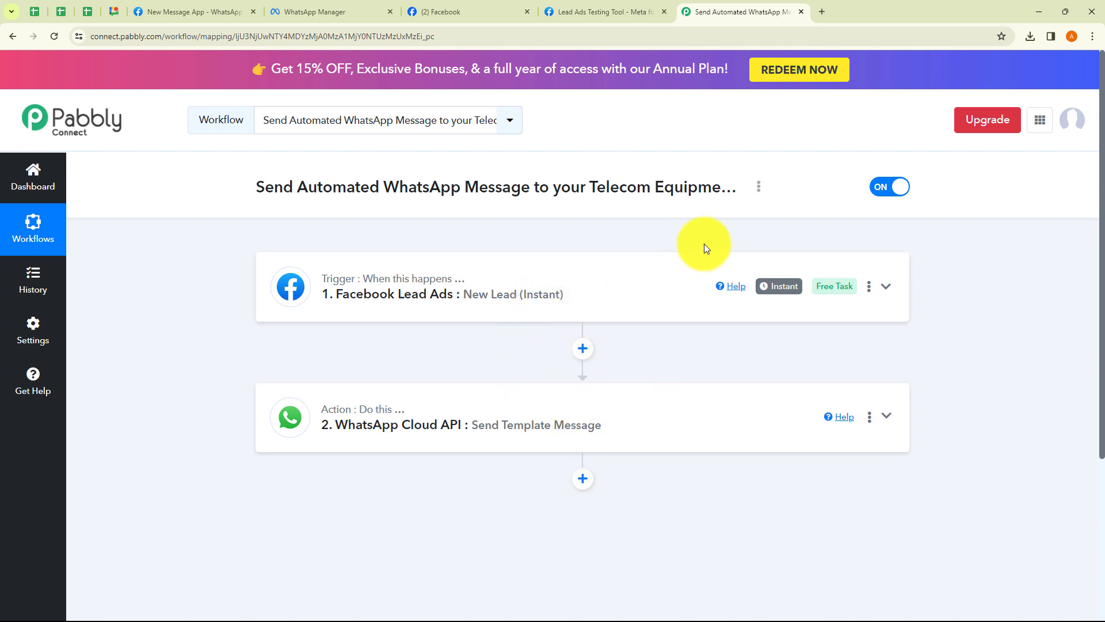
left_click(758, 190)
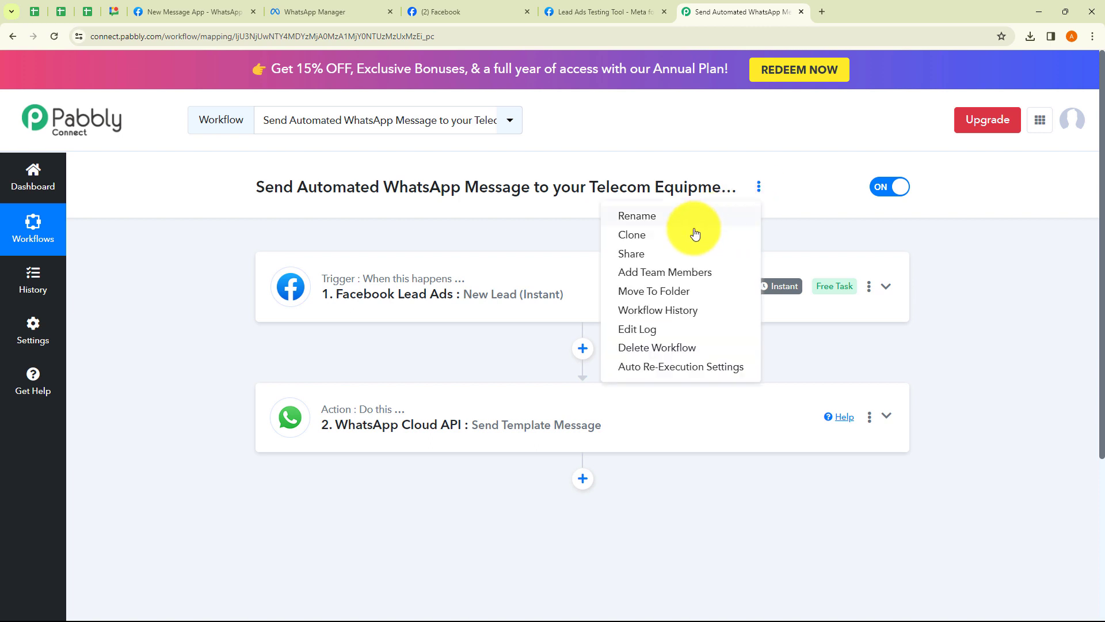
left_click(672, 249)
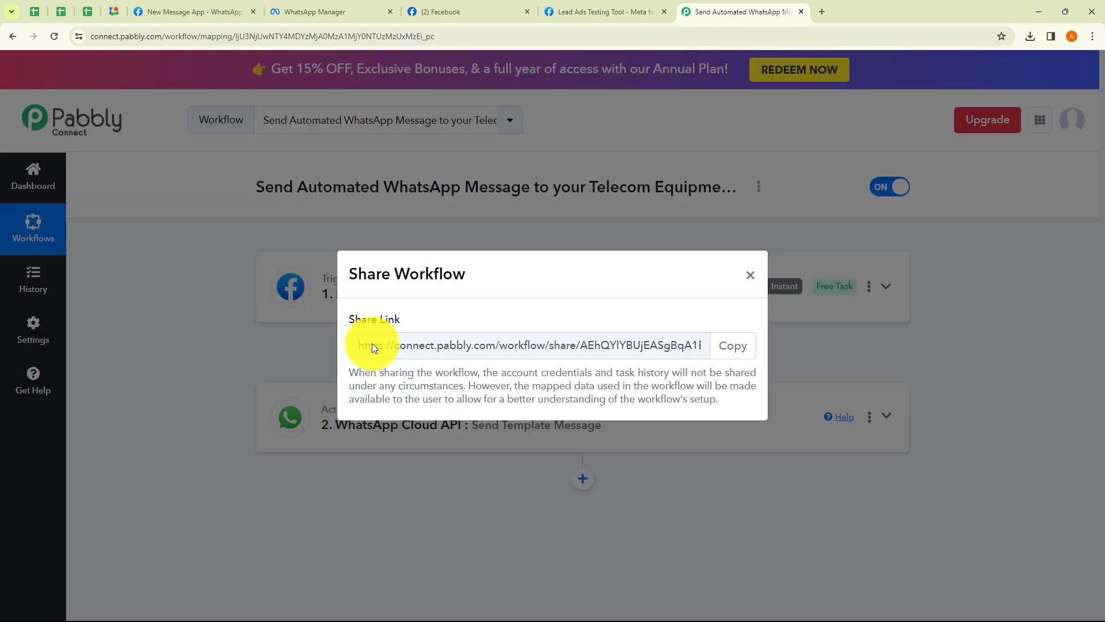
left_click_drag(372, 343, 653, 325)
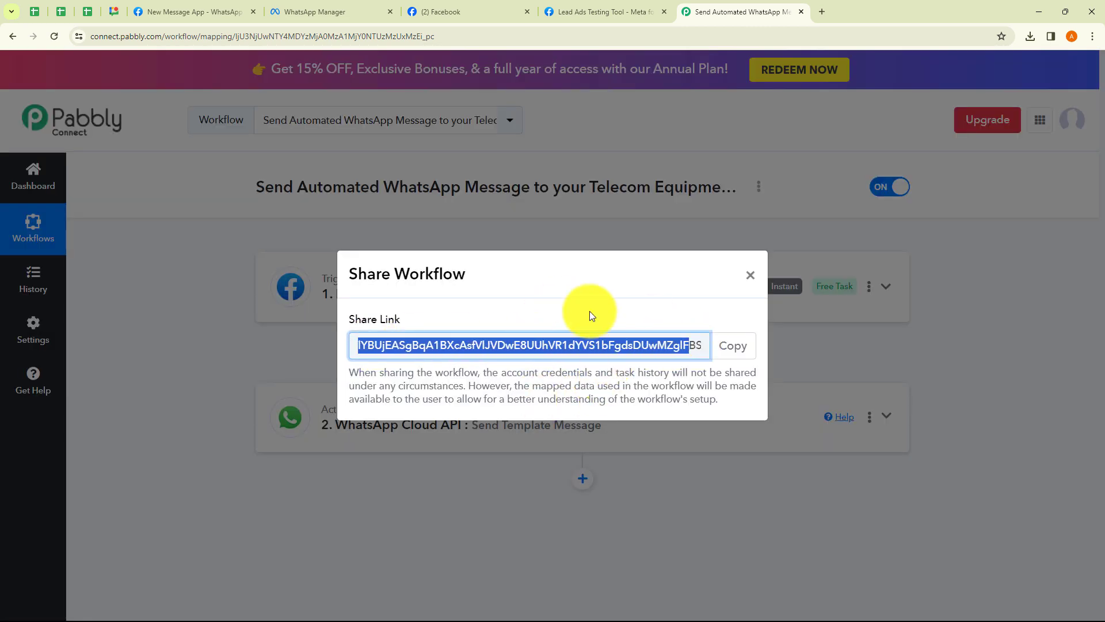
left_click(751, 275)
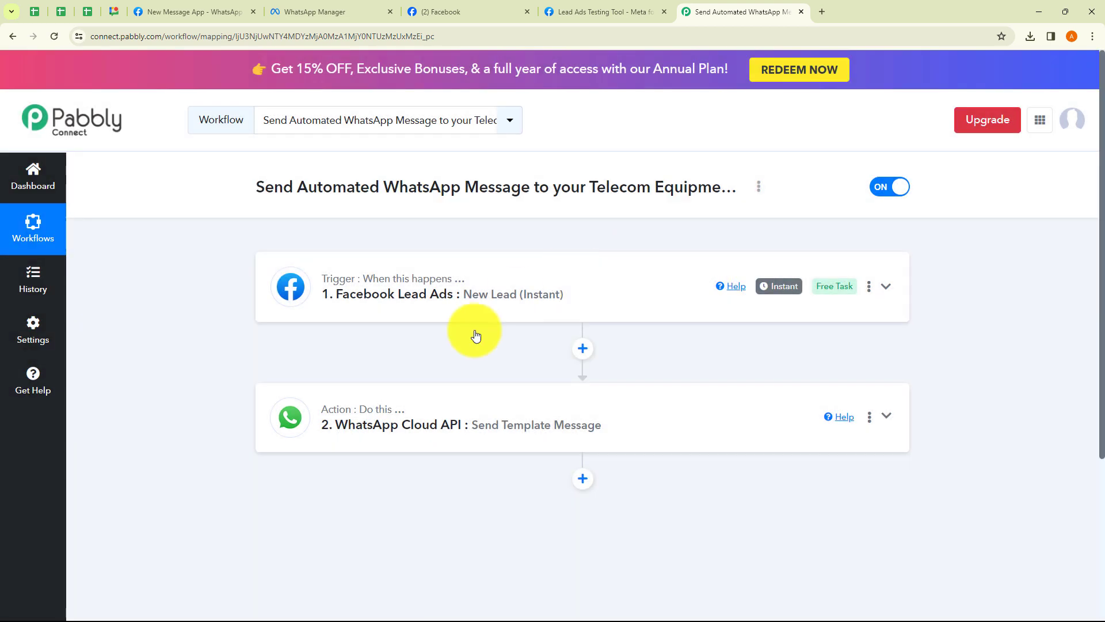